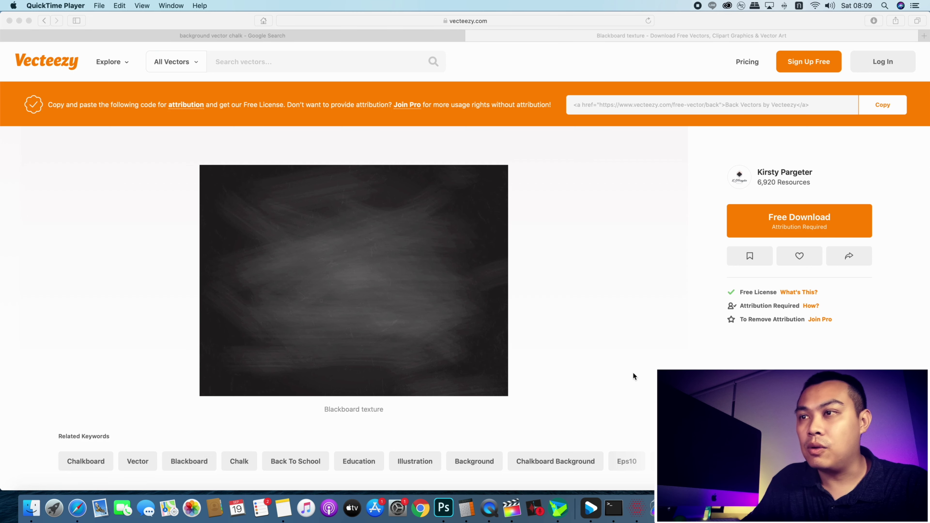
Step: Switch from Safari to Motion with the app switcher
key("super+Tab")
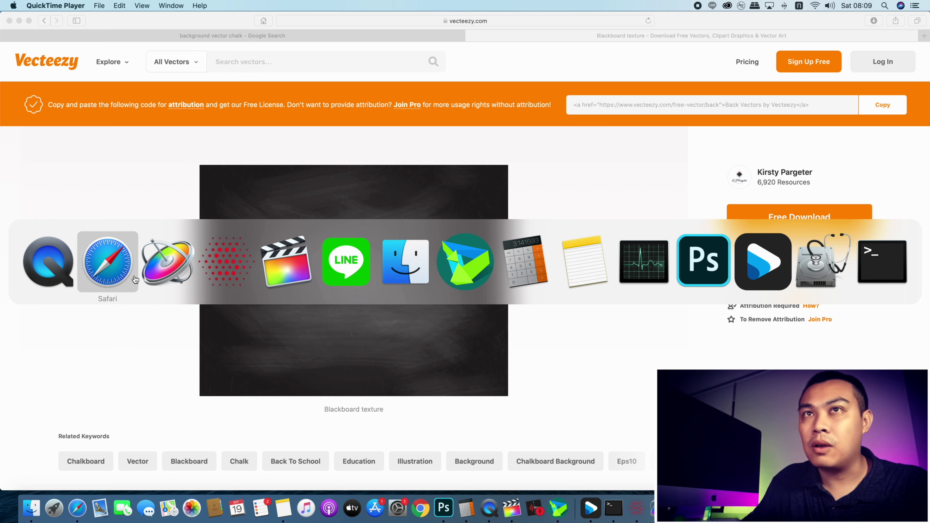
left_click(166, 263)
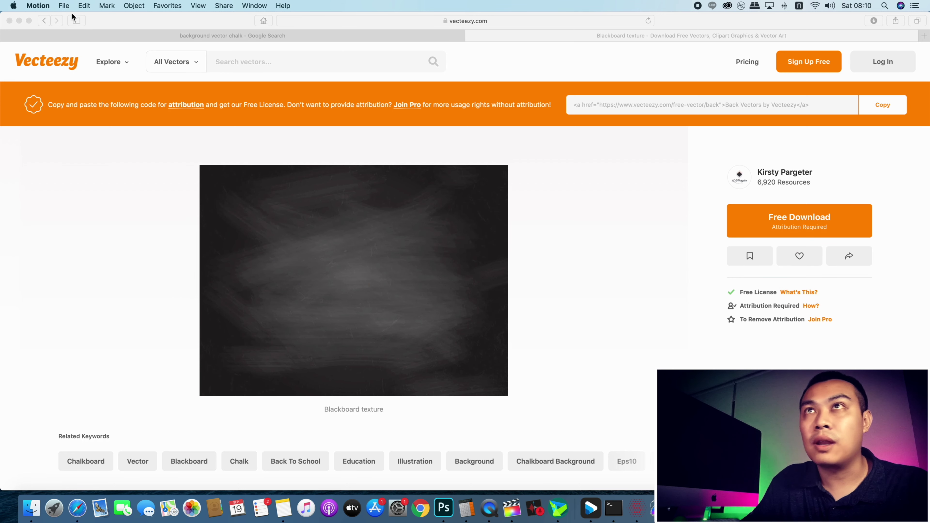
Step: Bring up Motion's Project Browser via File > New
left_click(64, 6)
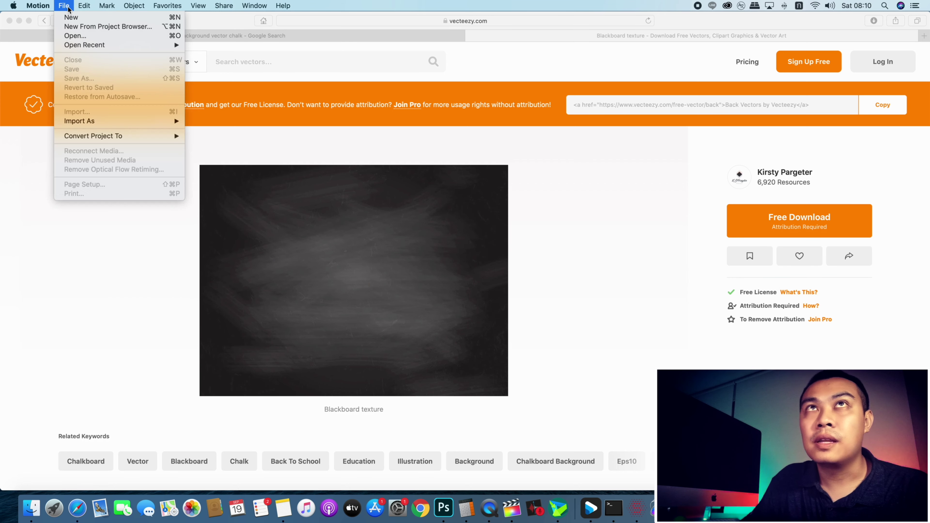
left_click(78, 19)
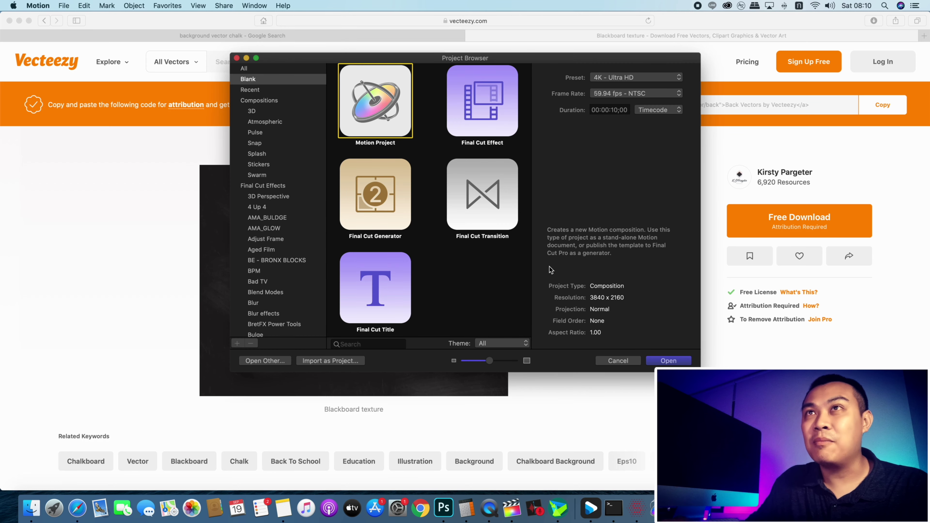
Step: Choose Final Cut Title with the 4K - Ultra HD preset at 23.98 fps - NTSC
left_click_drag(333, 58, 347, 75)
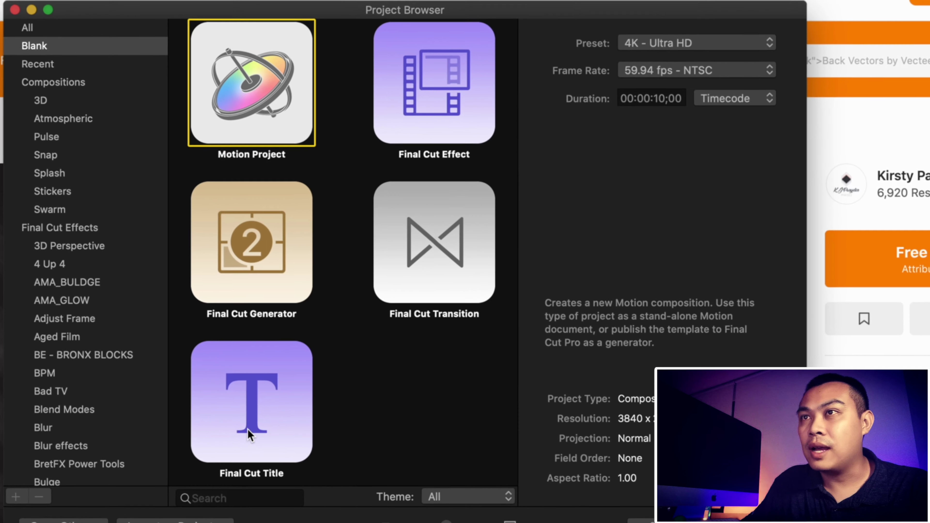
left_click(256, 400)
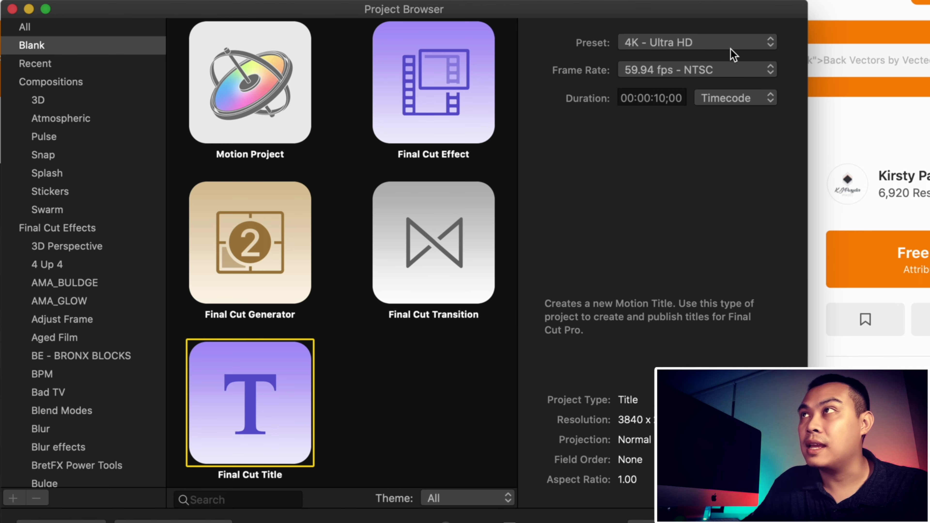
left_click(740, 47)
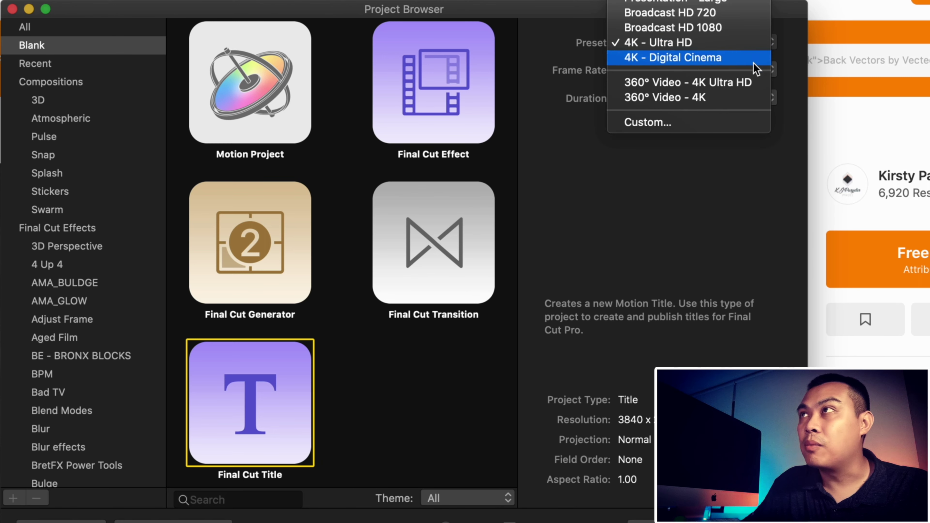
left_click(711, 51)
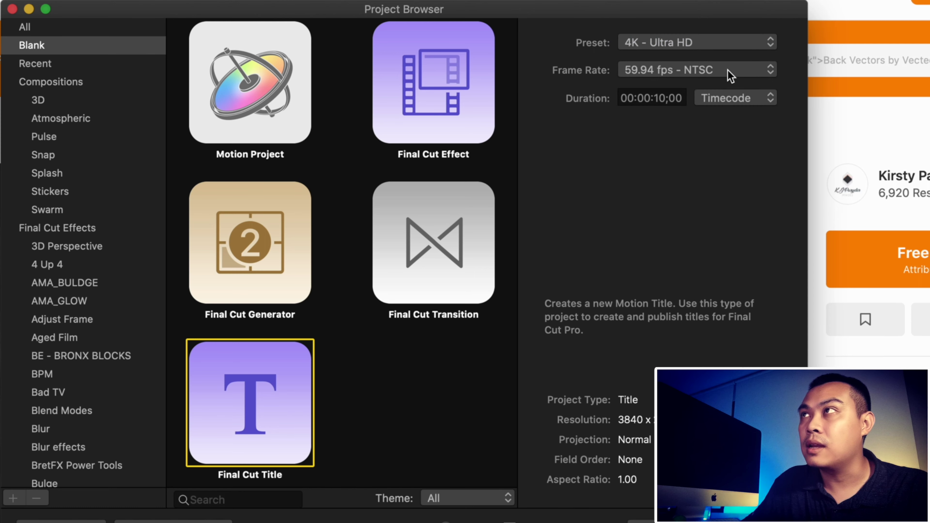
left_click(731, 68)
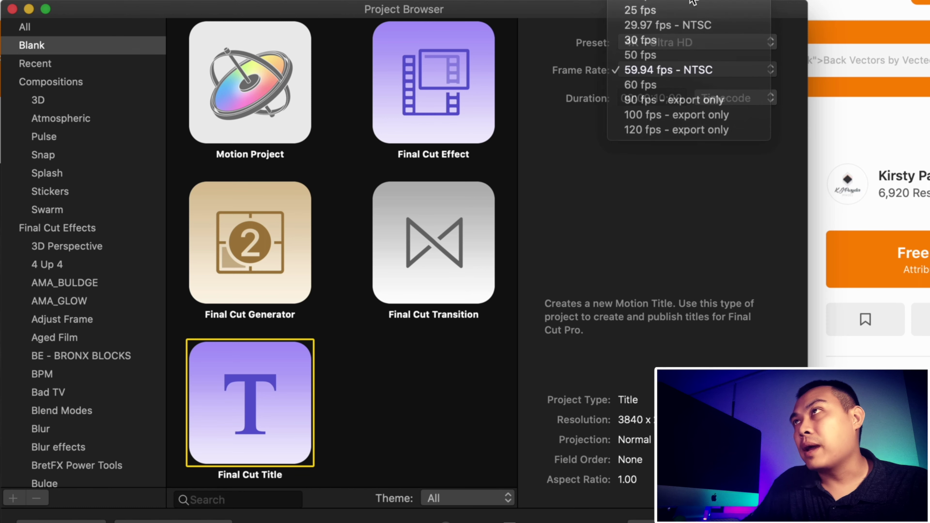
left_click(656, 10)
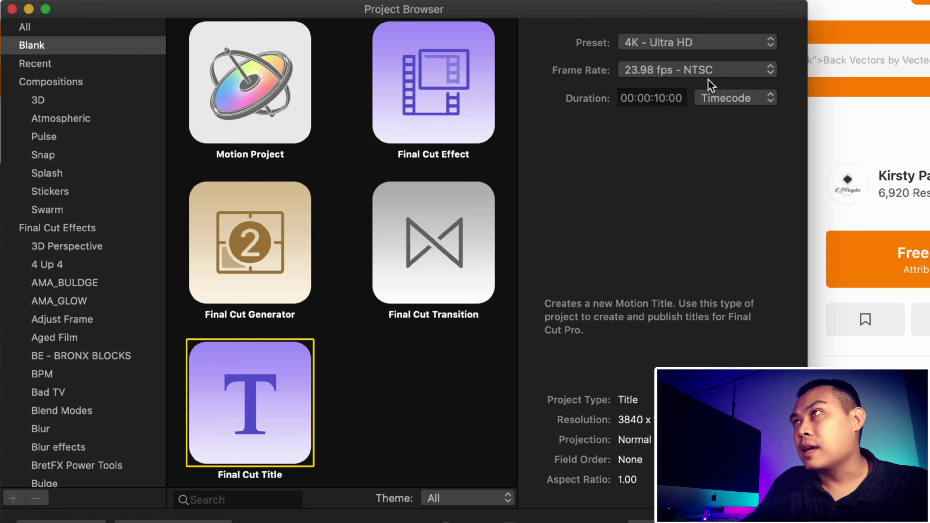
Step: Set the duration to 4 seconds and create the title project
left_click(659, 98)
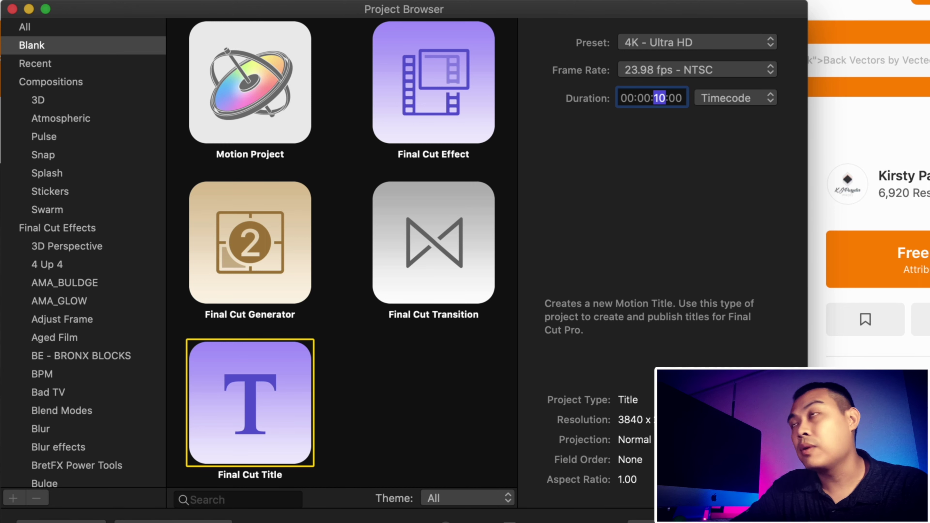
type("5")
key("BackSpace")
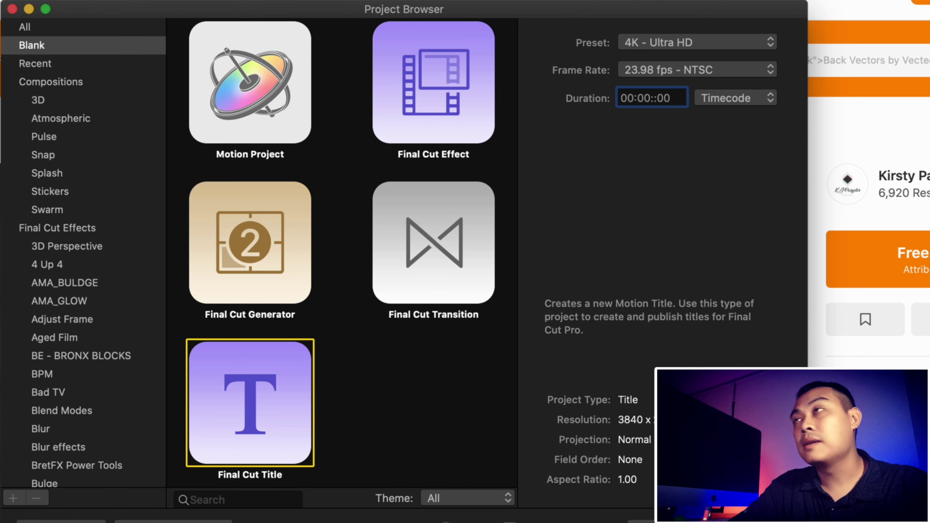
type("4")
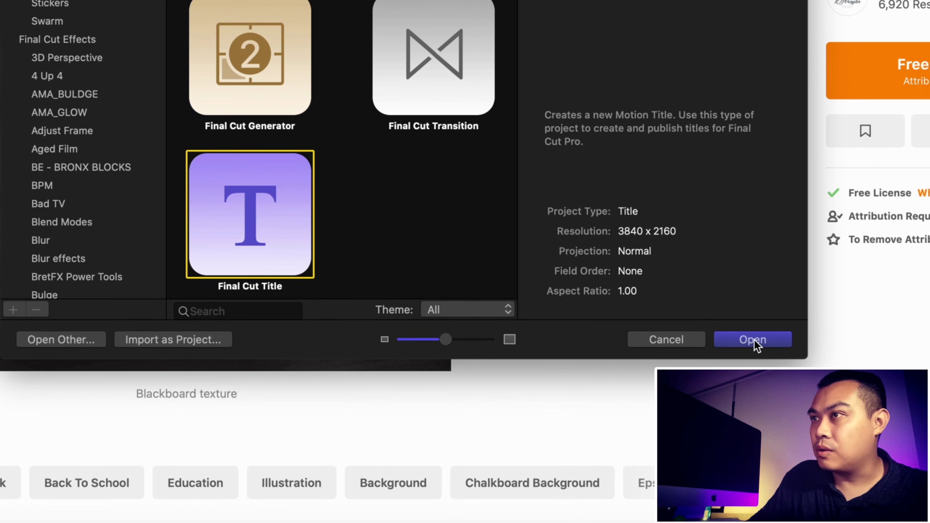
left_click(753, 340)
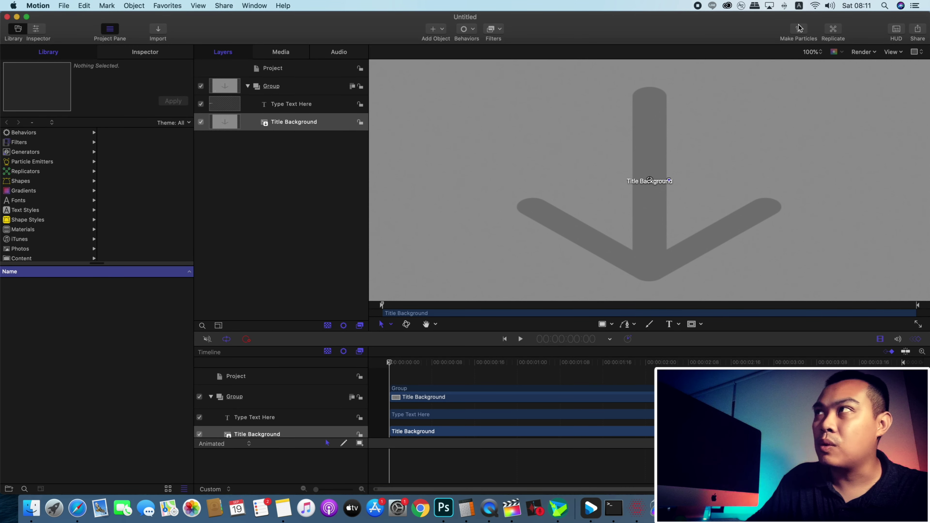
Step: Fit the canvas view, then inspect the Title Background, Type Text Here and Group layers
left_click(811, 54)
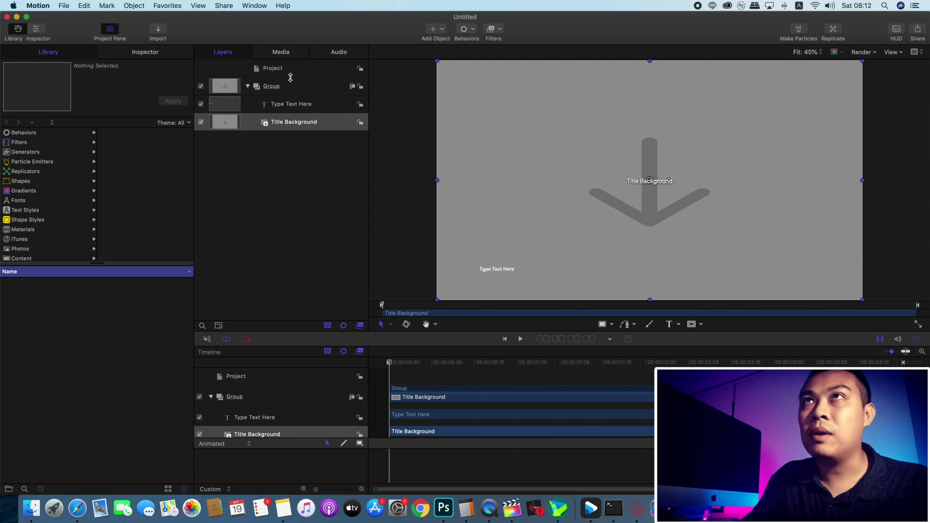
left_click(298, 76)
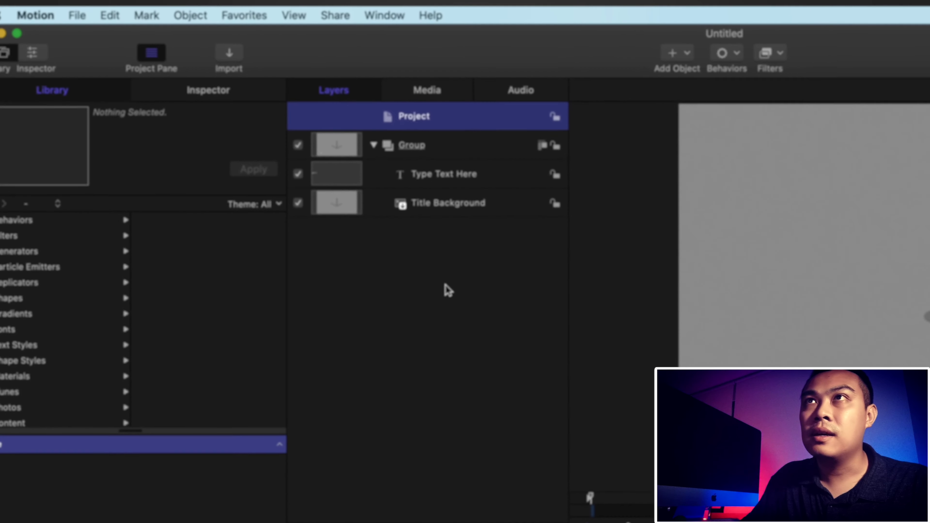
left_click(490, 224)
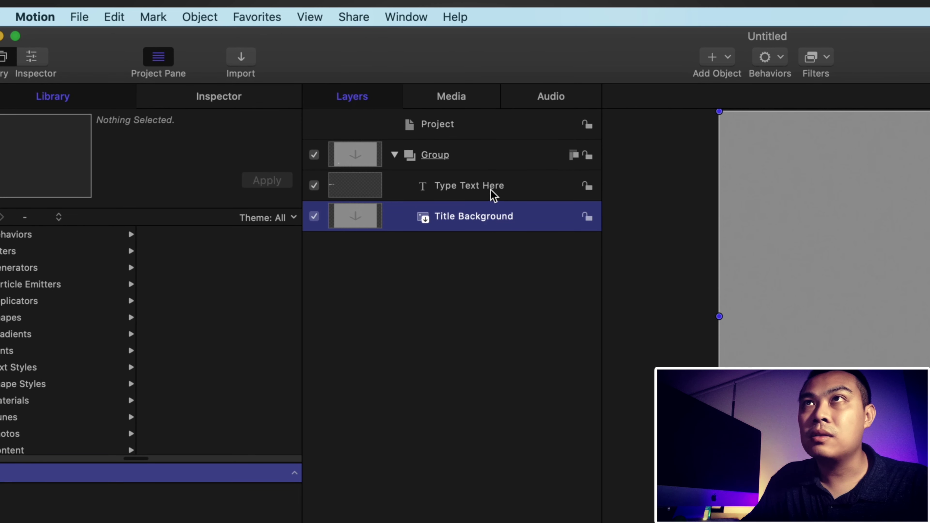
left_click(471, 193)
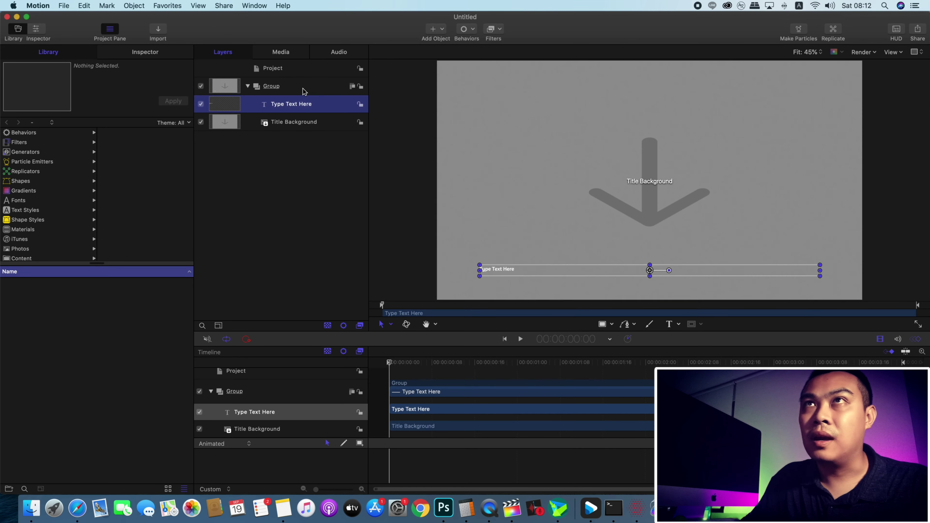
left_click(303, 89)
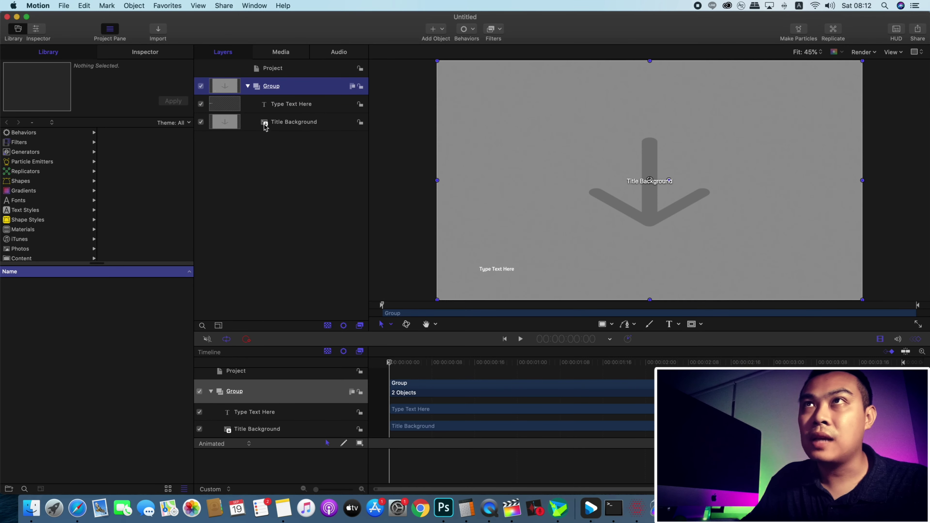
left_click(322, 177)
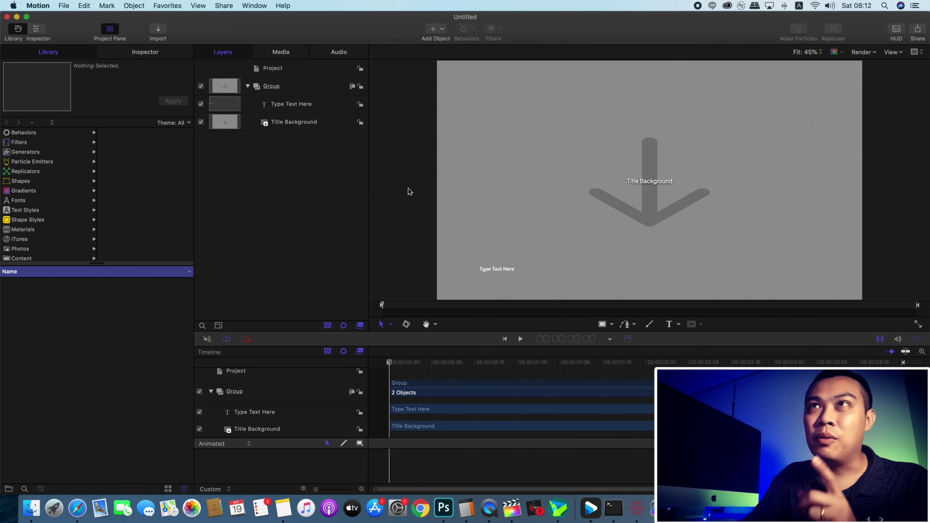
left_click(304, 126)
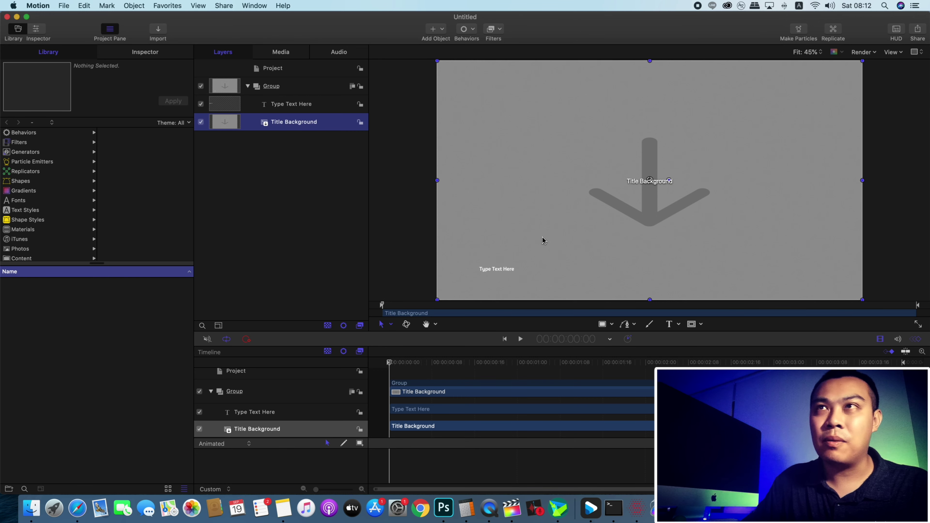
left_click(313, 105)
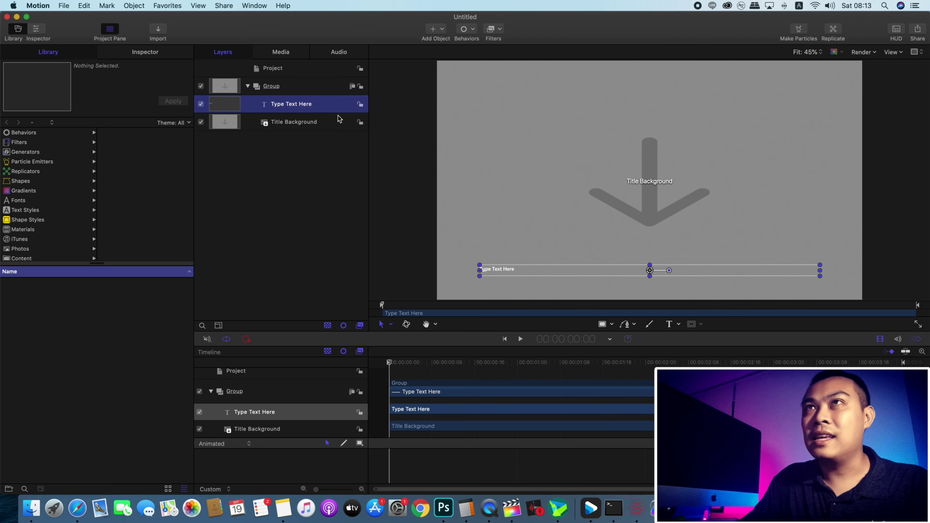
left_click(291, 86)
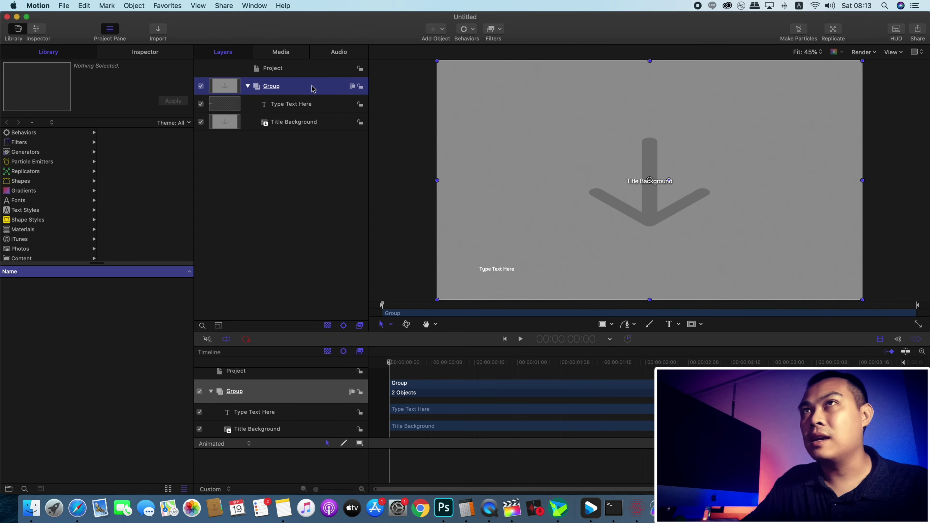
Step: Switch to Finder and close the iPitch folder window
key("super+Tab")
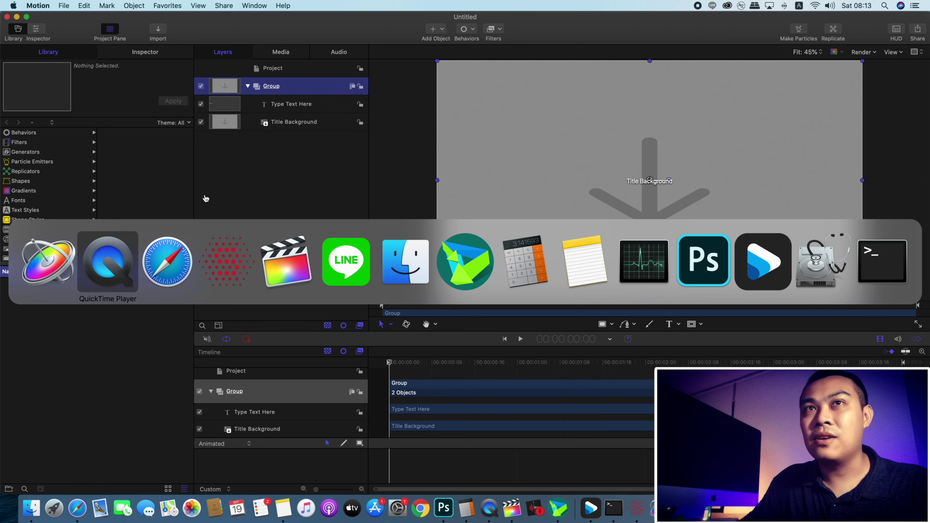
left_click(407, 262)
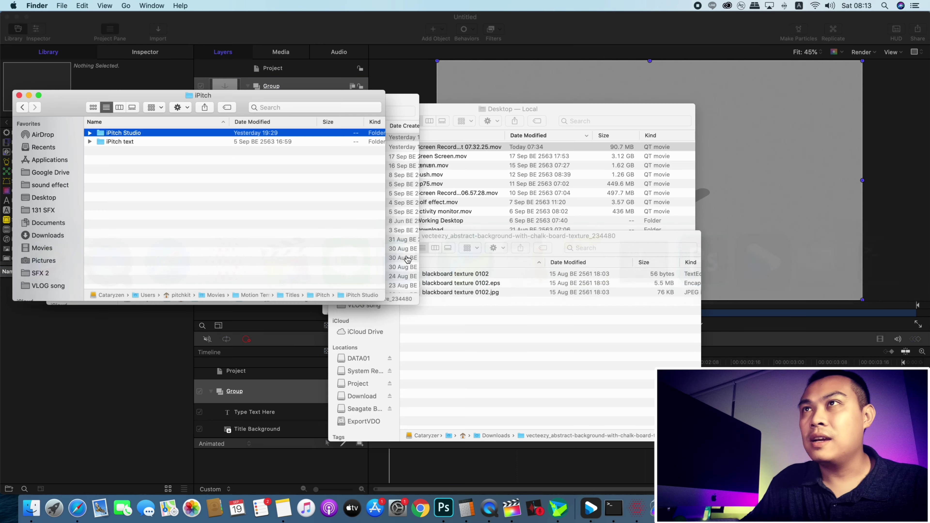
left_click(493, 330)
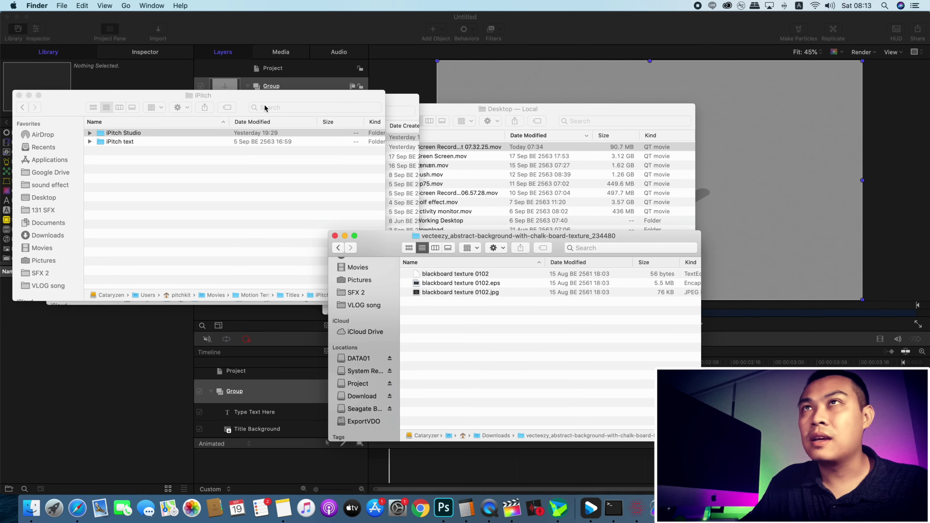
left_click(17, 95)
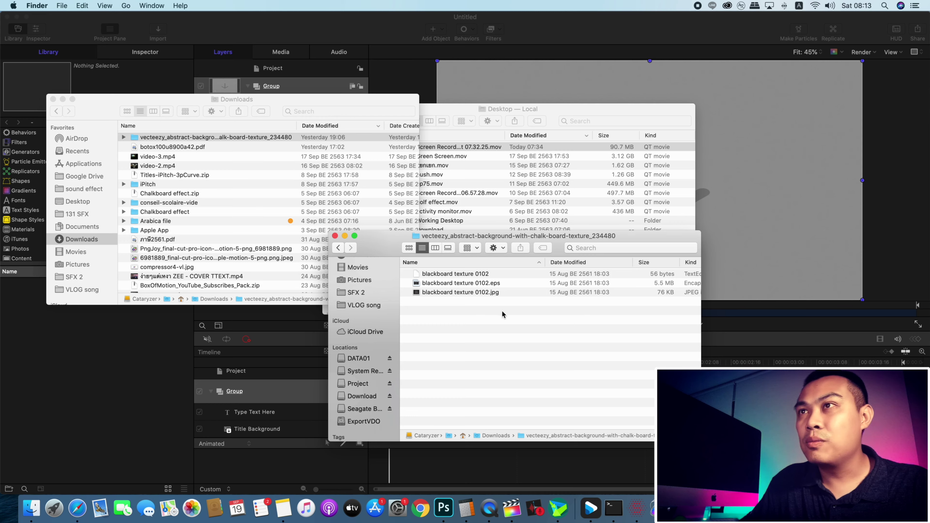
Step: Preview blackboard texture 0102.jpg and drag it over to Motion
left_click(444, 293)
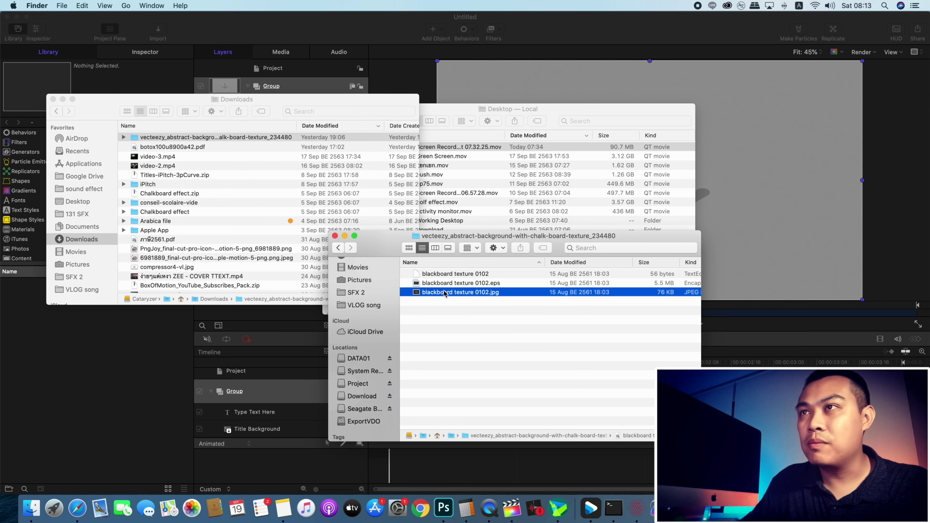
key("space")
key("space")
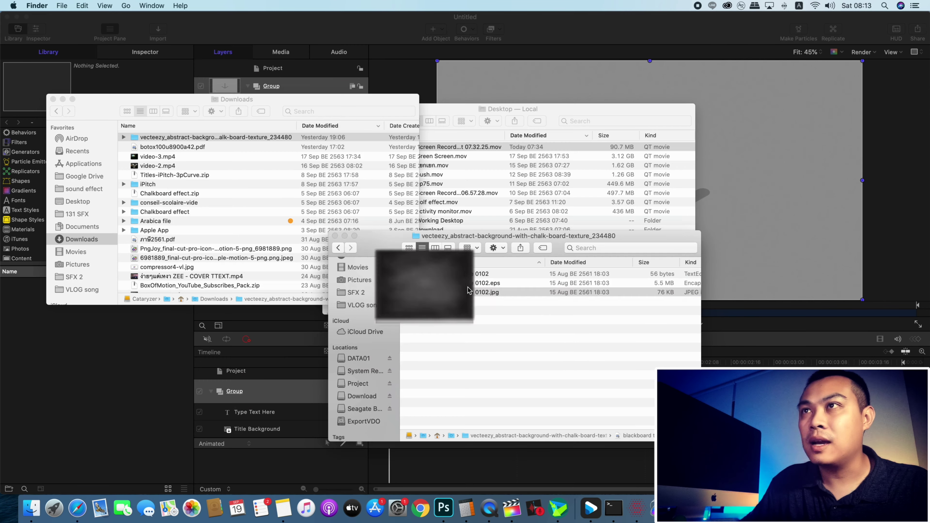
left_click_drag(456, 296, 282, 56)
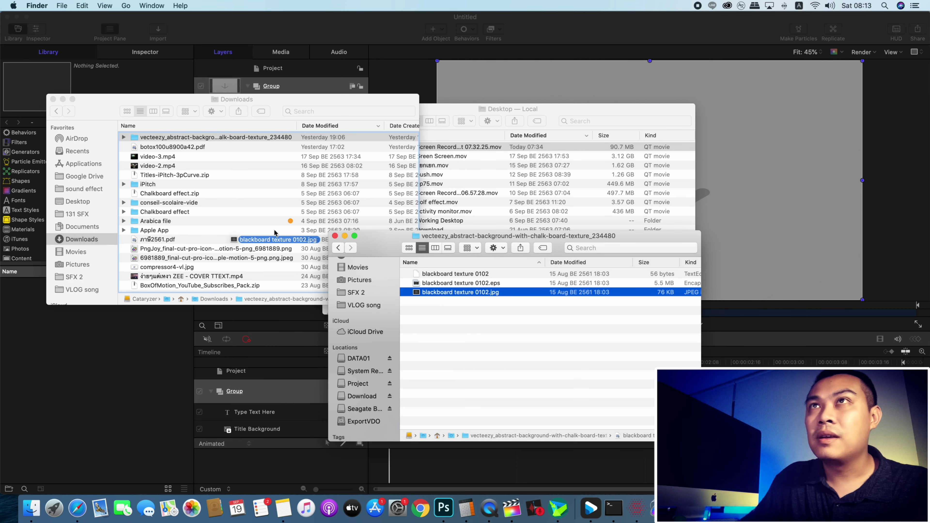
key("super+Tab")
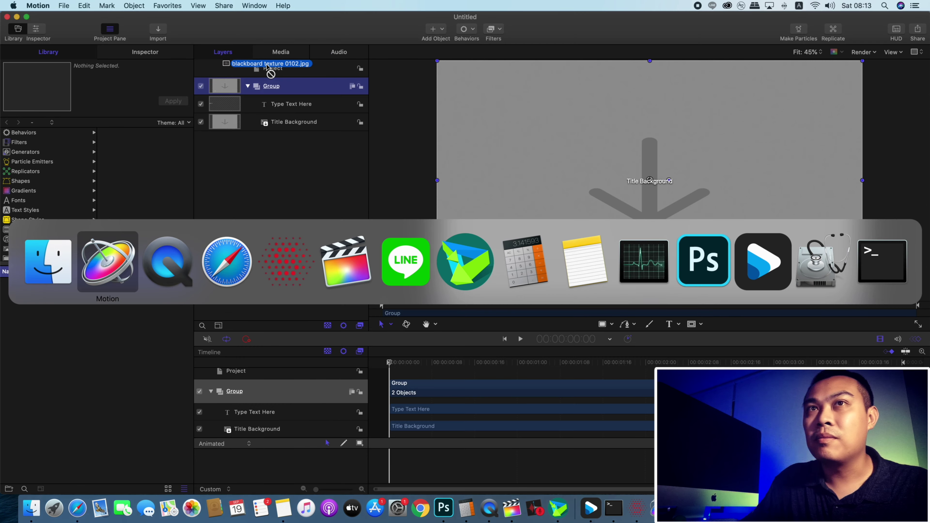
Step: Drop the texture into Group below Title Background and delete the empty Group 1
mouse_move(282, 56)
left_mouse_down()
mouse_move(294, 131)
mouse_move(272, 155)
left_mouse_up()
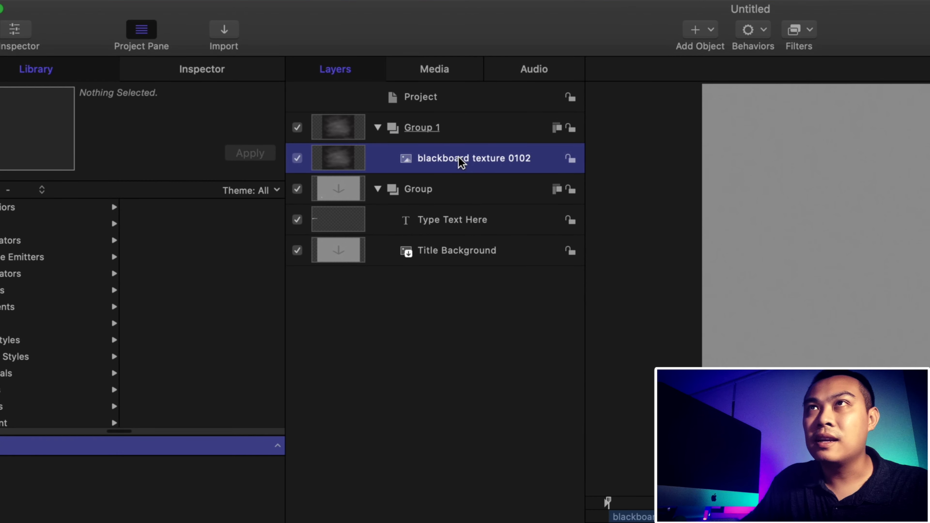
mouse_move(459, 157)
left_mouse_down()
mouse_move(435, 262)
mouse_move(455, 255)
left_mouse_up()
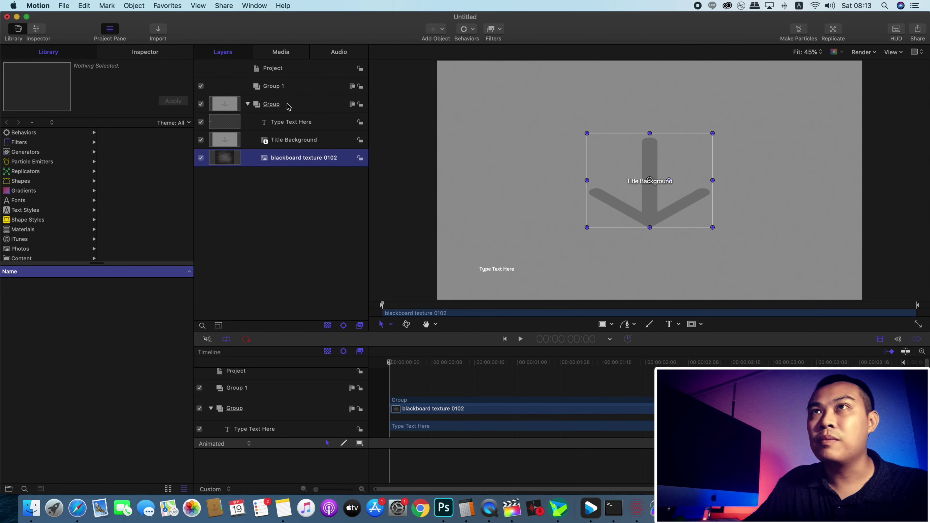
left_click(294, 105)
left_click(299, 92)
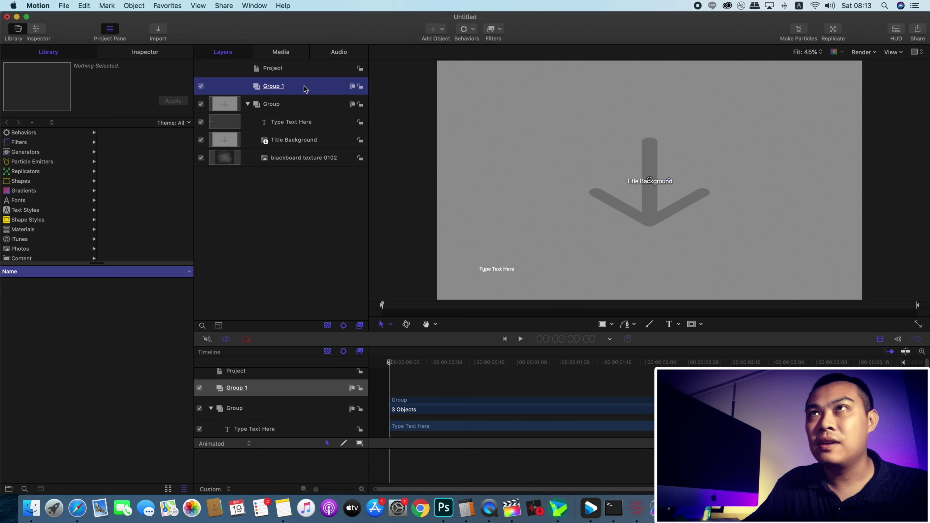
right_click(305, 88)
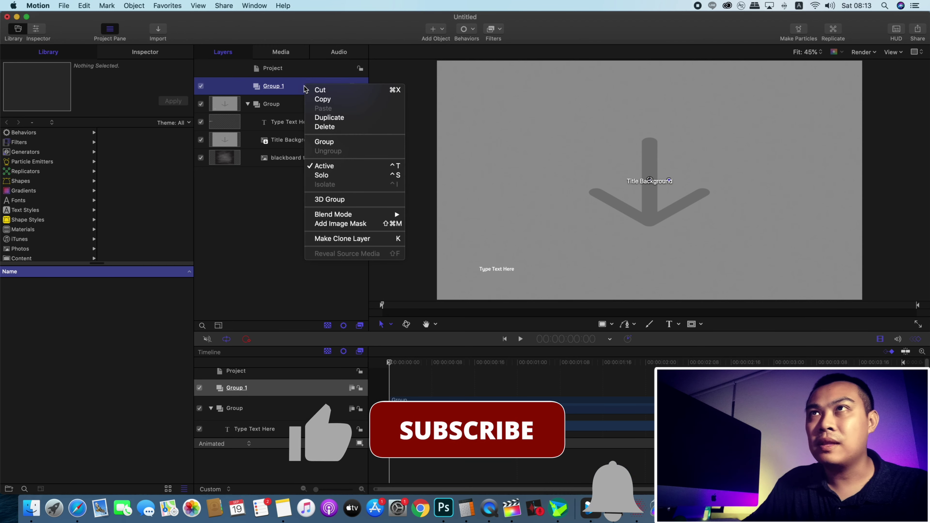
left_click(330, 127)
Step: Select the Group, Type Text Here, Title Background and blackboard texture 0102 layers
left_click(307, 85)
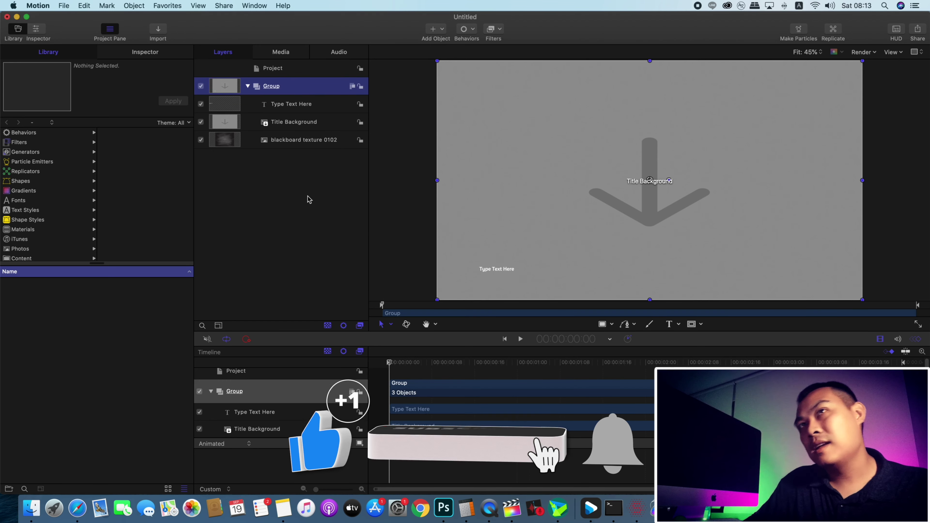
left_click(299, 104)
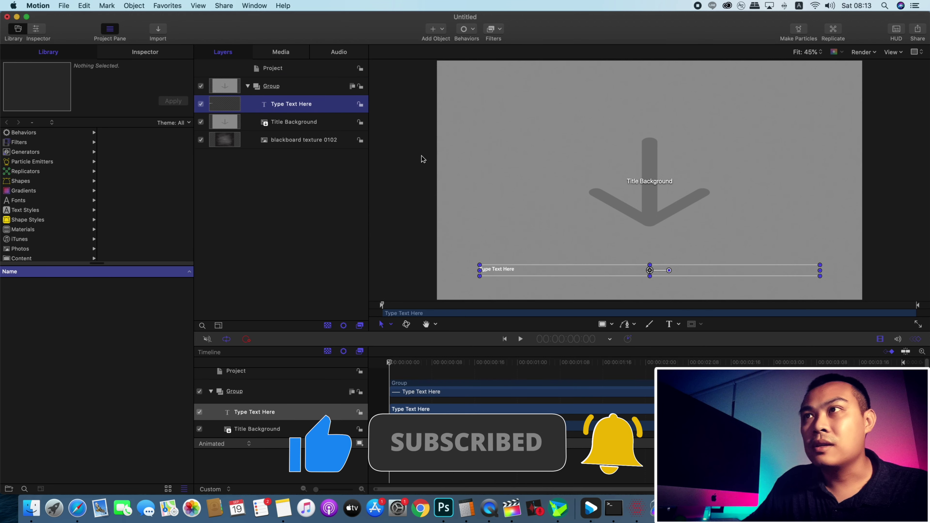
left_click(315, 123)
left_click(314, 142)
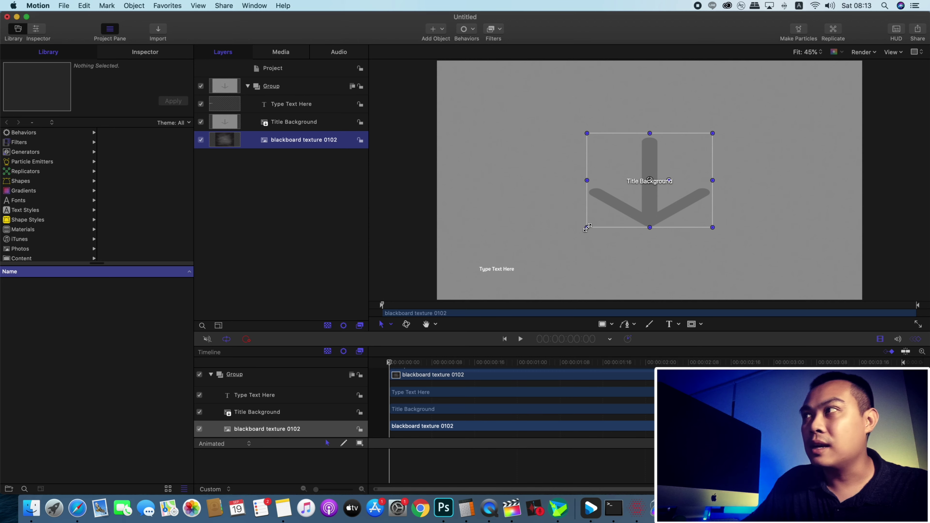
Step: Drag the texture's corner handle to scale it to about 366%, undoing a false start
left_click_drag(587, 228, 585, 230)
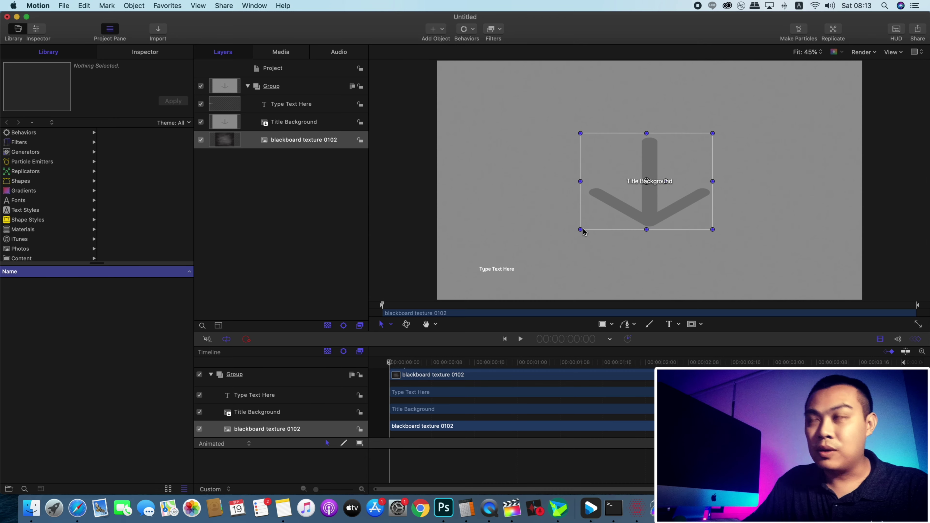
key("super+z")
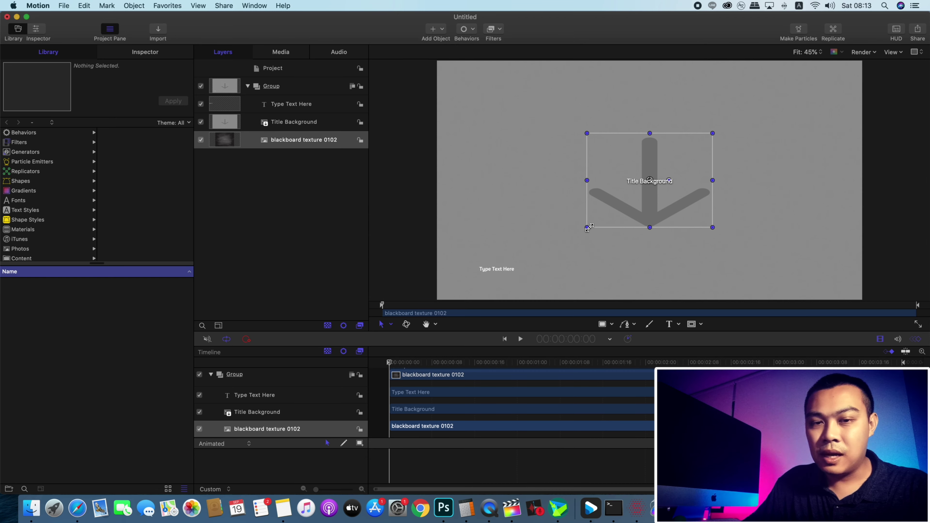
left_click_drag(587, 229, 382, 338)
Step: Zoom the canvas to 25% and stretch the texture to about 642% by 591%
left_click(817, 51)
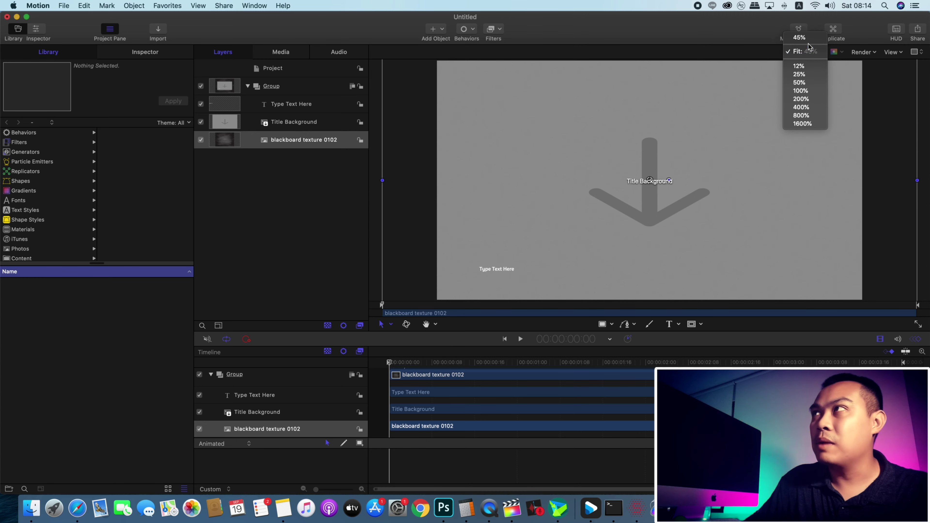
left_click(800, 74)
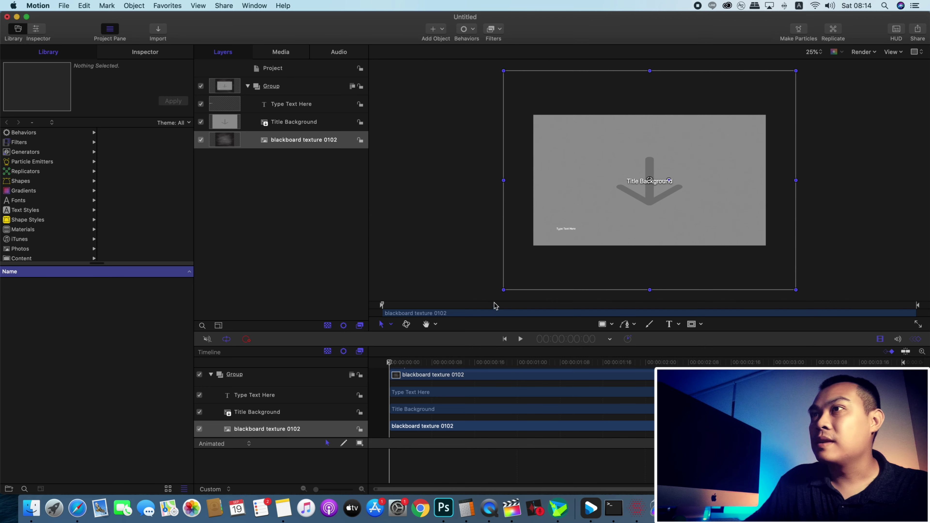
left_click_drag(505, 290, 434, 333)
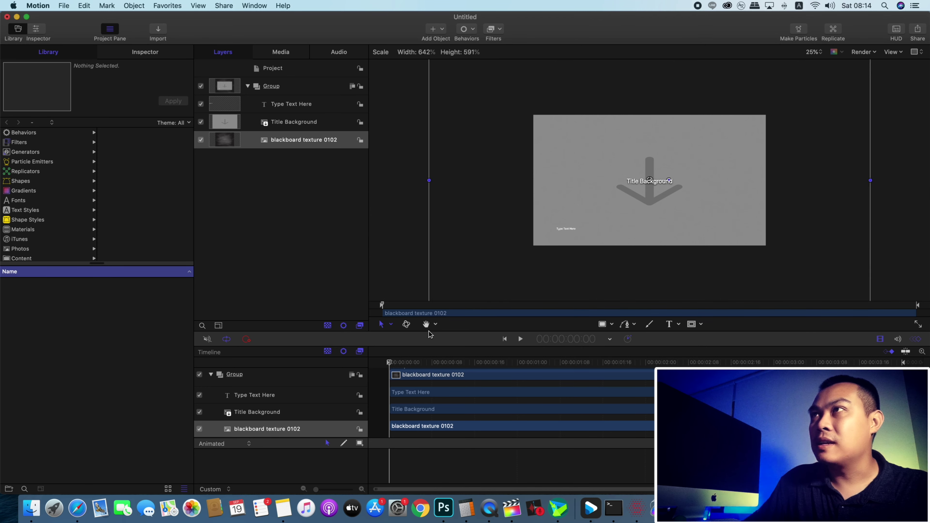
left_click_drag(434, 333, 427, 336)
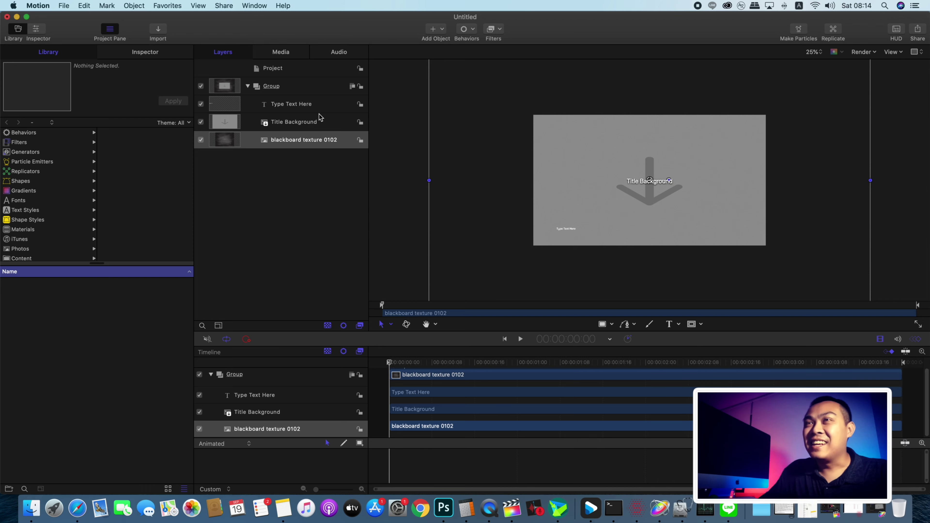
left_click(310, 106)
left_click(299, 87)
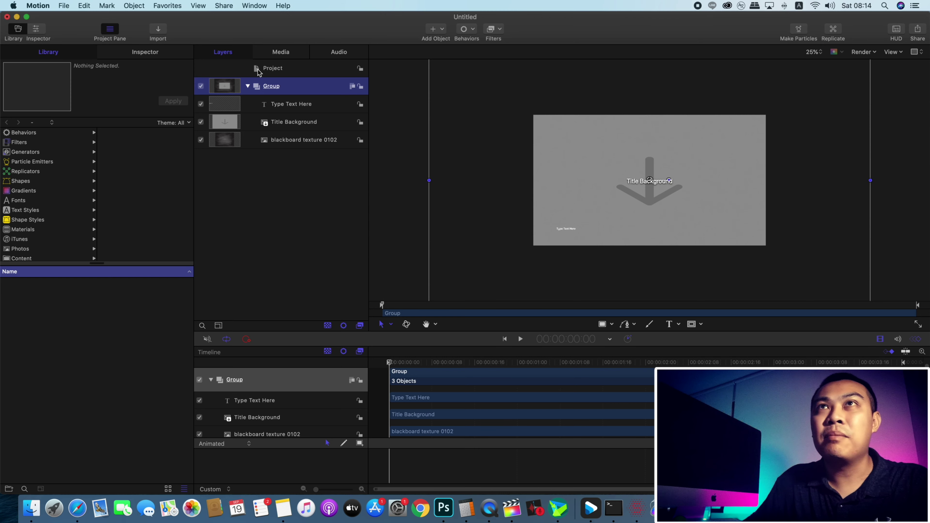
Step: Set the Group's Rotation to 10° in Properties and scrub to preview the tilt
left_click(156, 56)
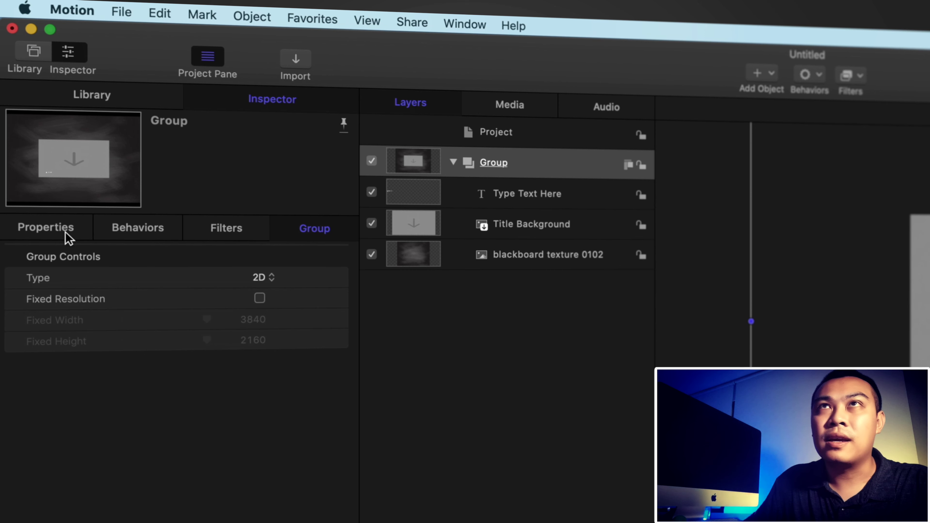
left_click(45, 228)
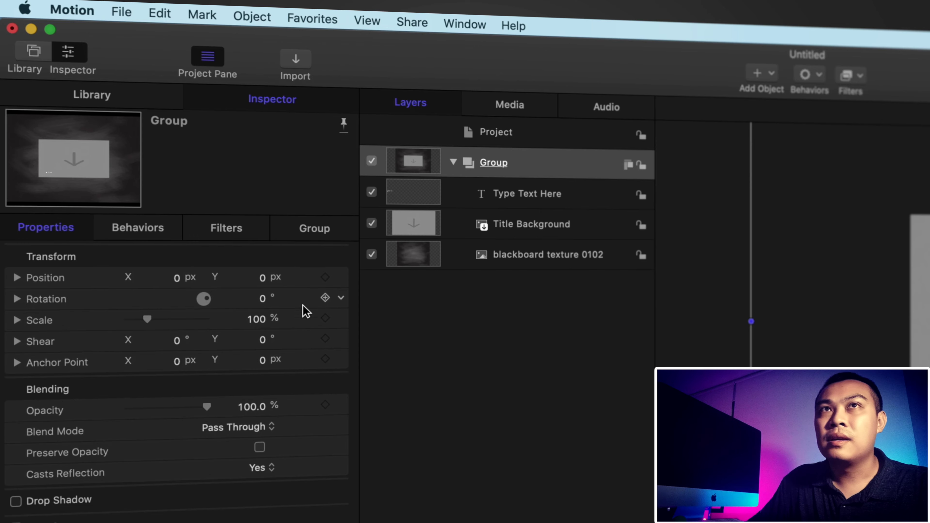
left_click(254, 302)
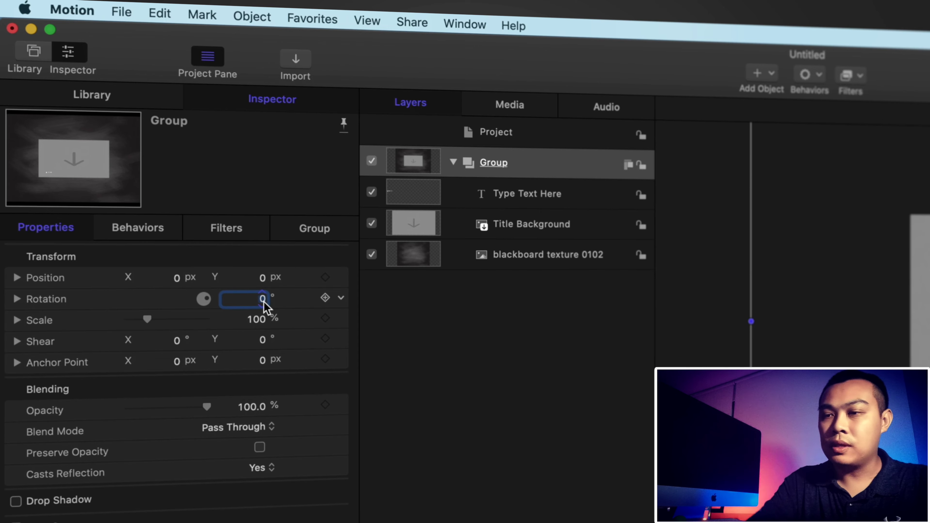
type("10")
key("Return")
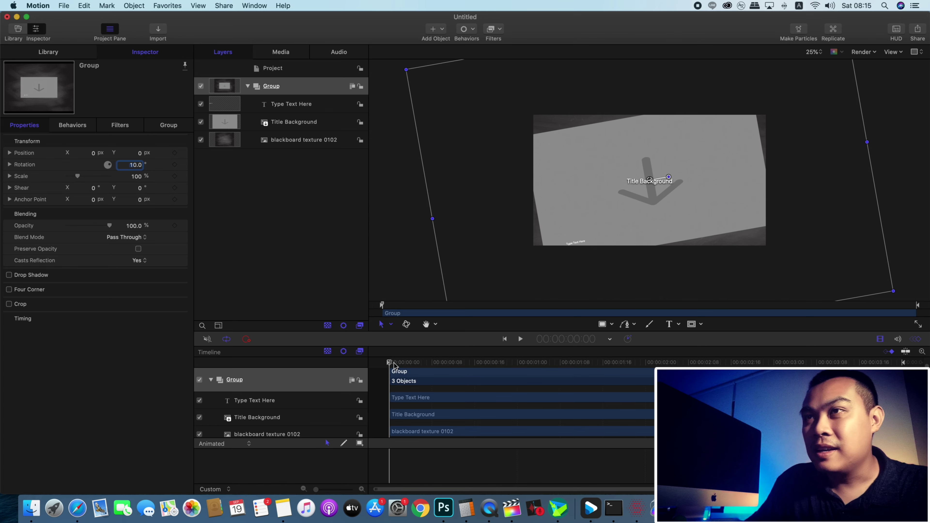
left_click_drag(390, 364, 416, 362)
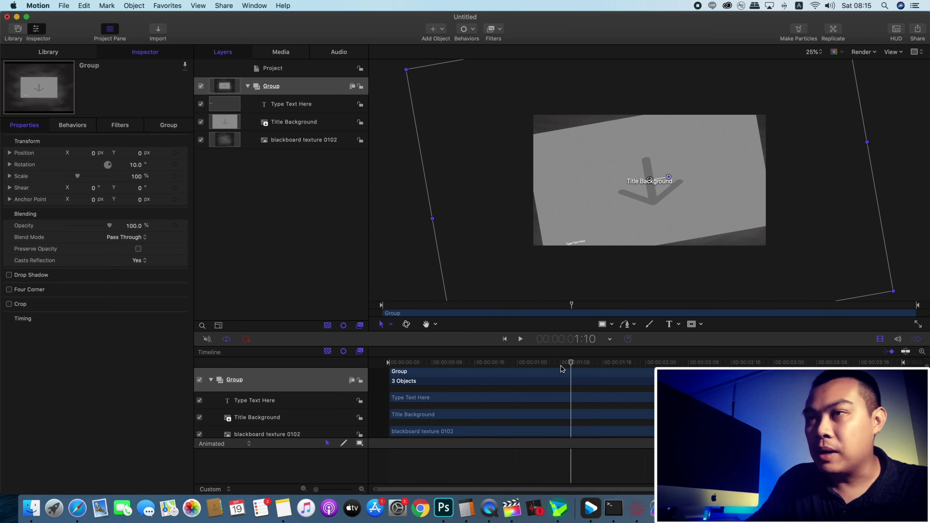
key("Home")
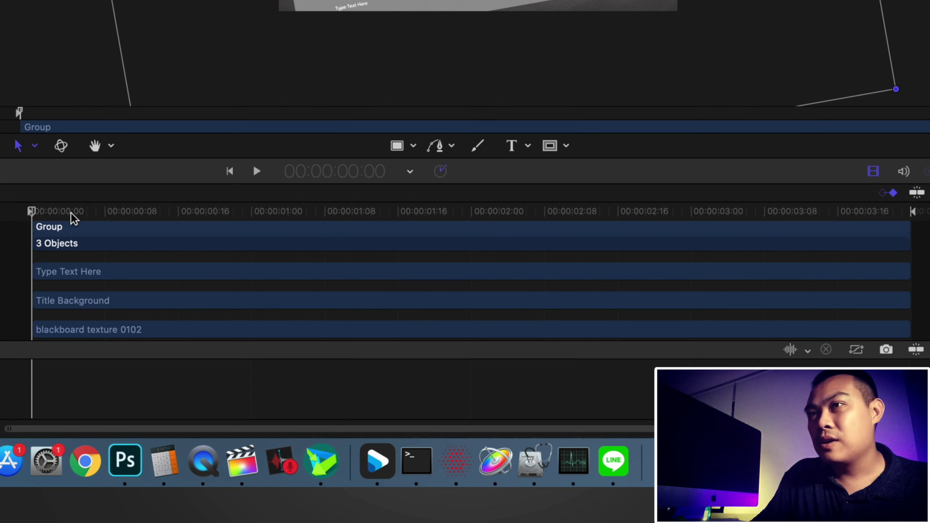
Step: Add a timeline marker at 00:00:01:00
key("space")
key("Home")
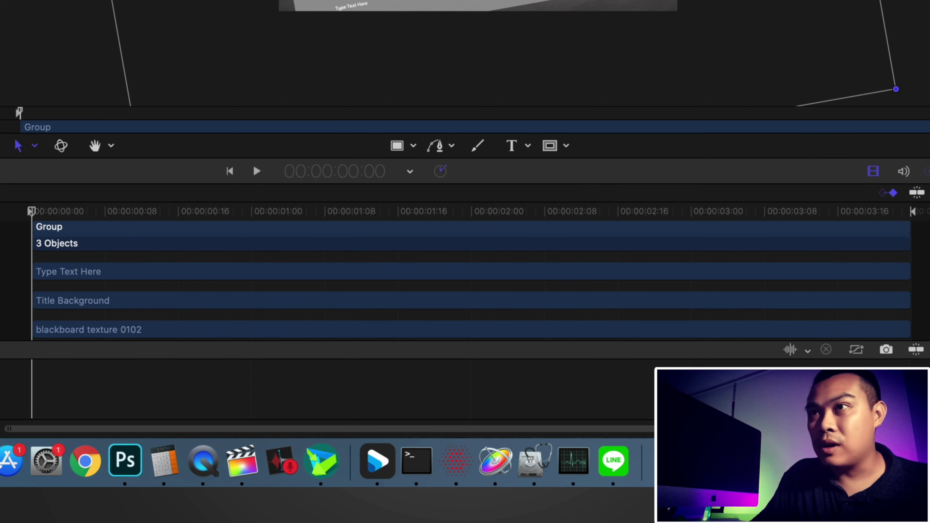
mouse_move(32, 212)
left_mouse_down()
mouse_move(224, 222)
mouse_move(291, 213)
mouse_move(191, 221)
mouse_move(271, 217)
mouse_move(251, 219)
left_mouse_up()
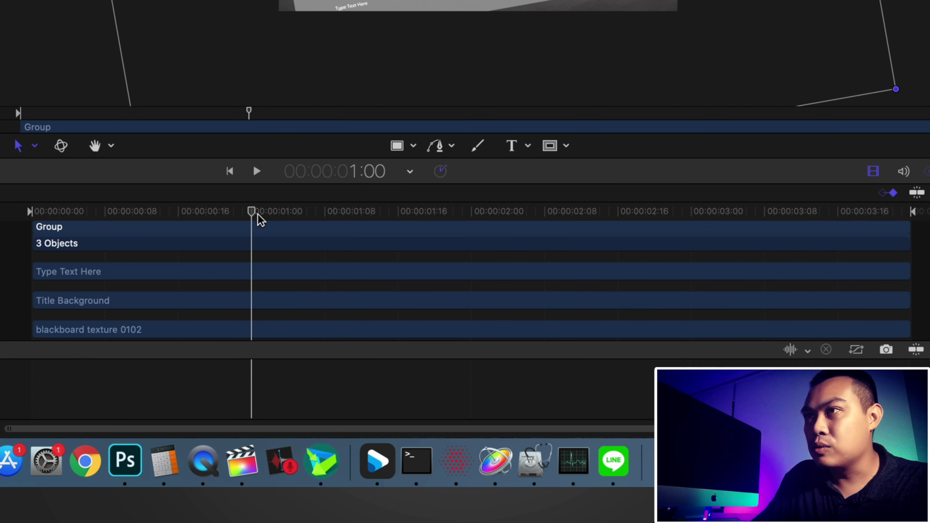
scroll(252, 266, "up", 2)
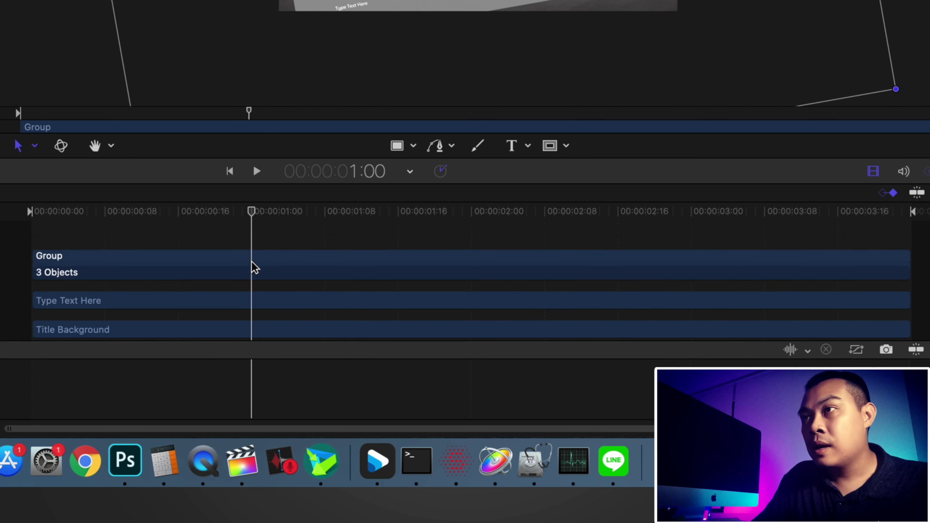
right_click(252, 213)
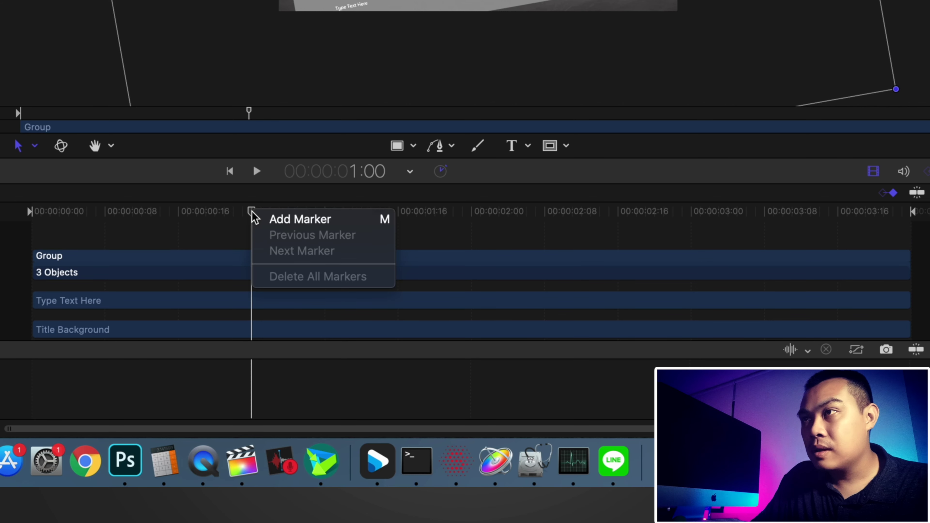
left_click(299, 219)
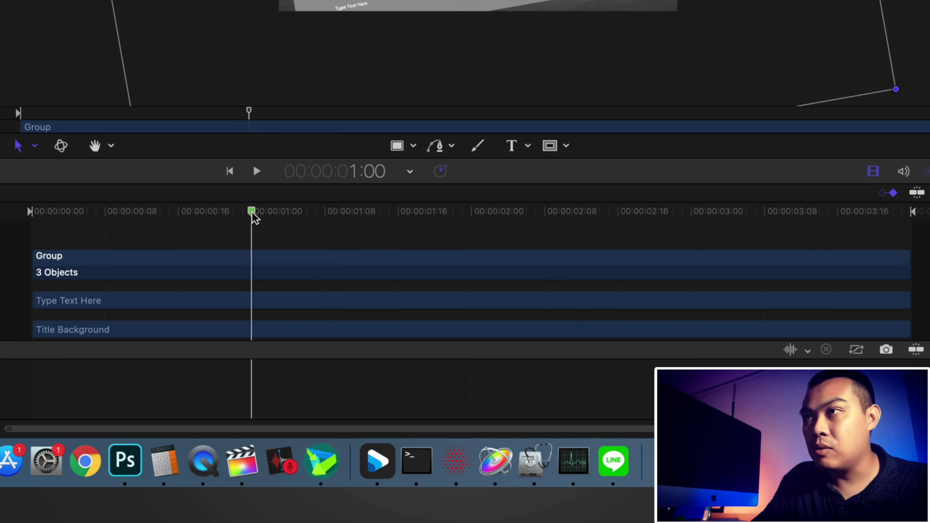
Step: Make the marker a Build In - Optional marker and return the playhead to it
right_click(255, 216)
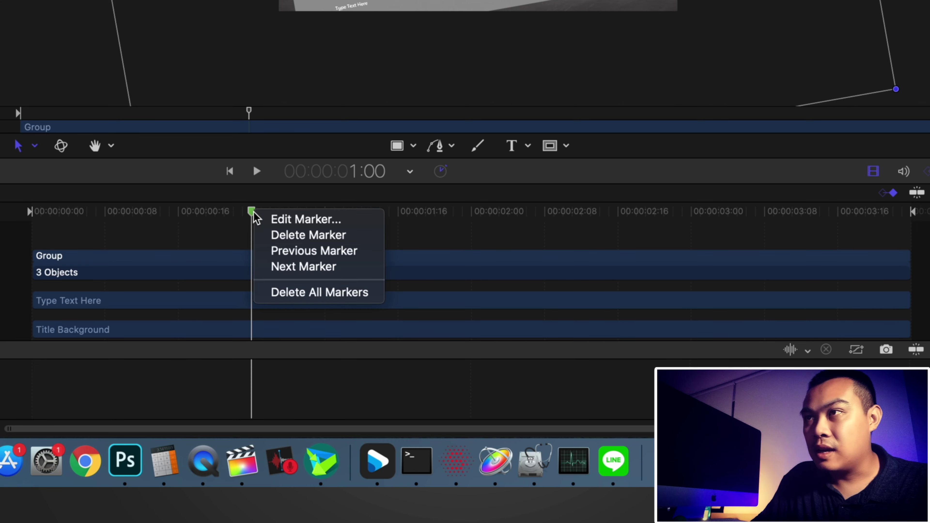
left_click(306, 220)
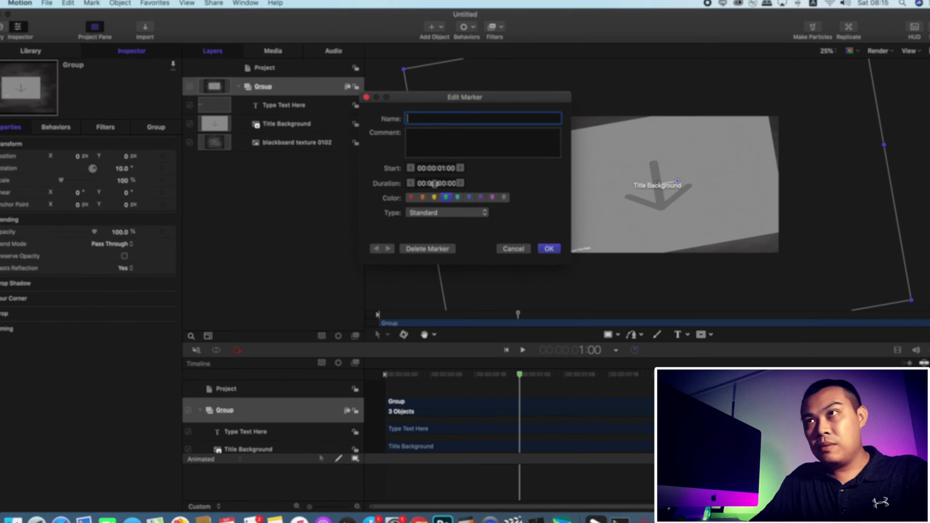
left_click(468, 213)
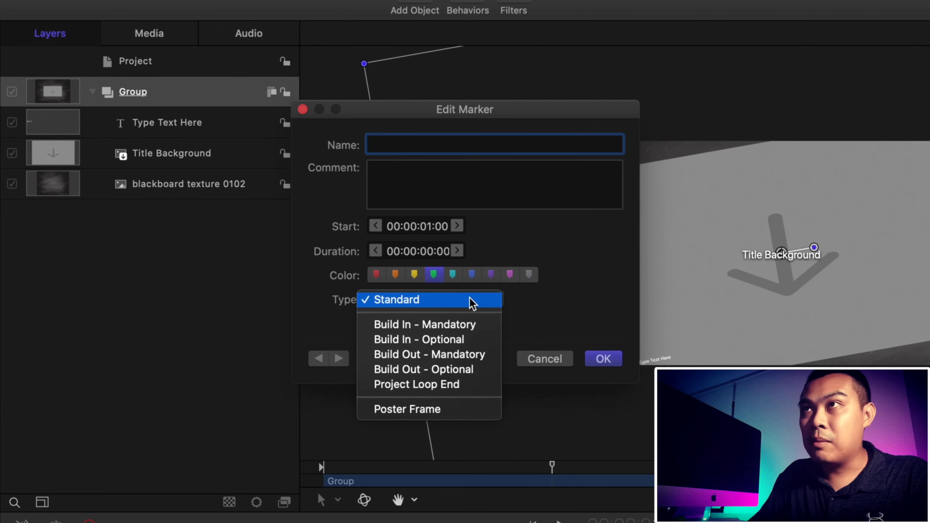
left_click(433, 340)
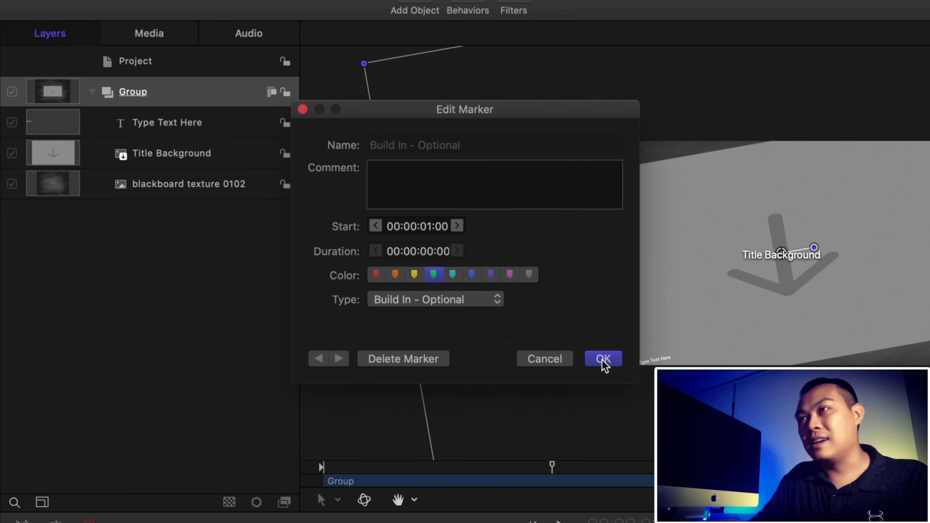
left_click(603, 358)
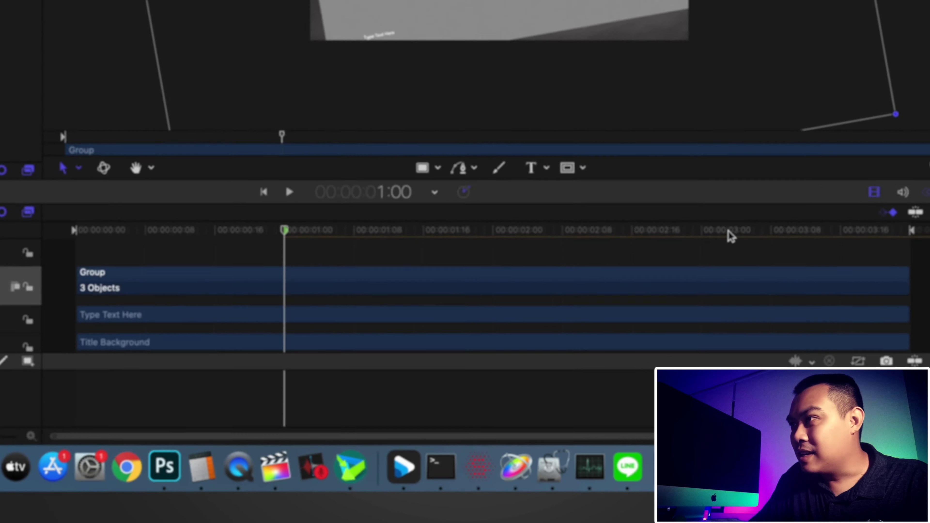
left_click_drag(792, 365, 796, 365)
left_click_drag(730, 214, 254, 215)
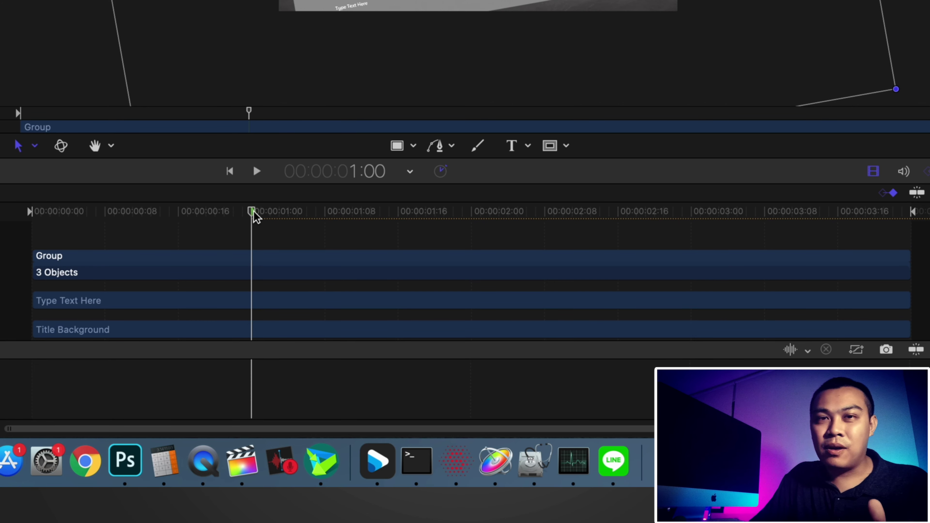
Step: Add a marker on the timeline ruler at the 3:00 point
key("m")
mouse_move(255, 216)
left_mouse_down()
mouse_move(716, 226)
mouse_move(697, 231)
left_mouse_up()
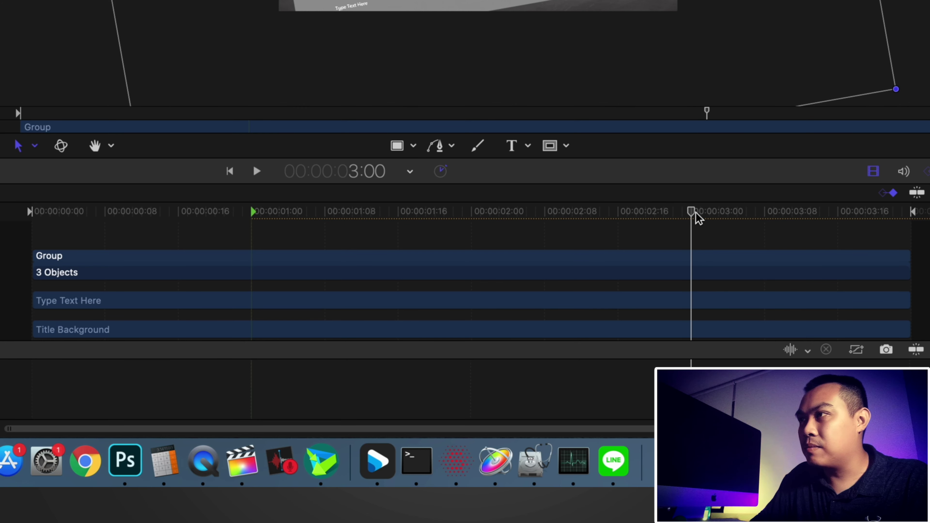
right_click(698, 219)
left_click(721, 219)
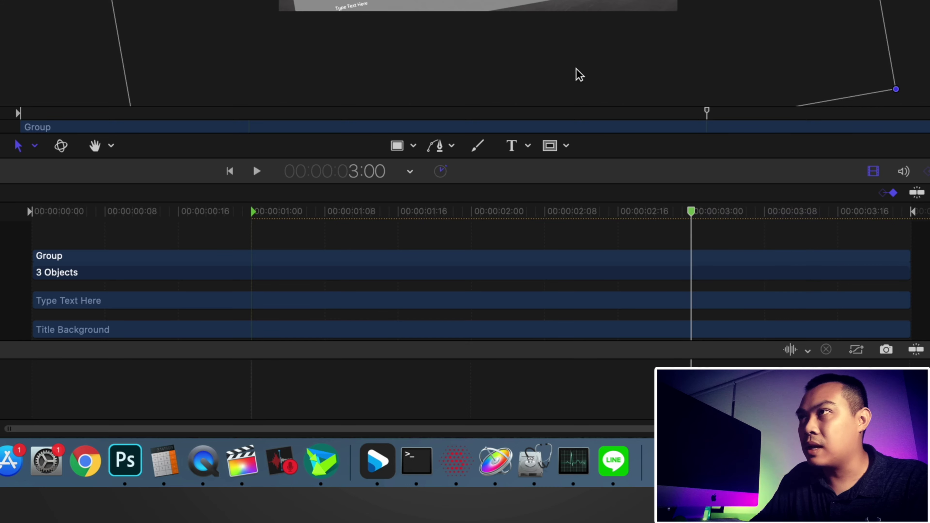
Step: Set the 3:00 marker's type to Build Out - Optional
right_click(698, 214)
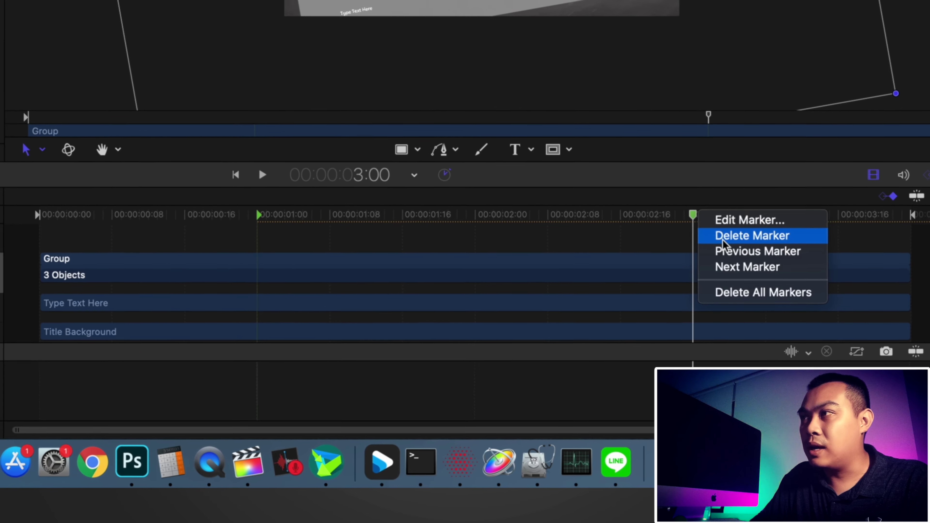
left_click(724, 219)
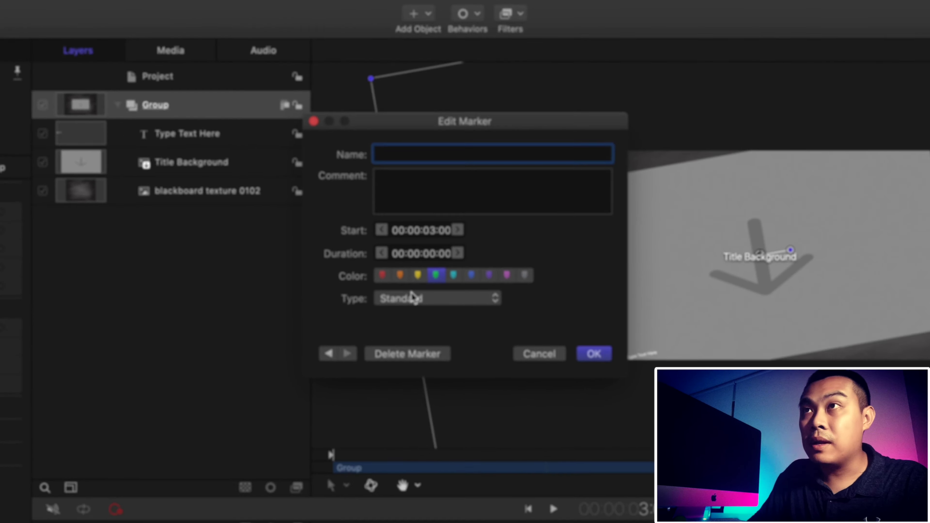
left_click(430, 222)
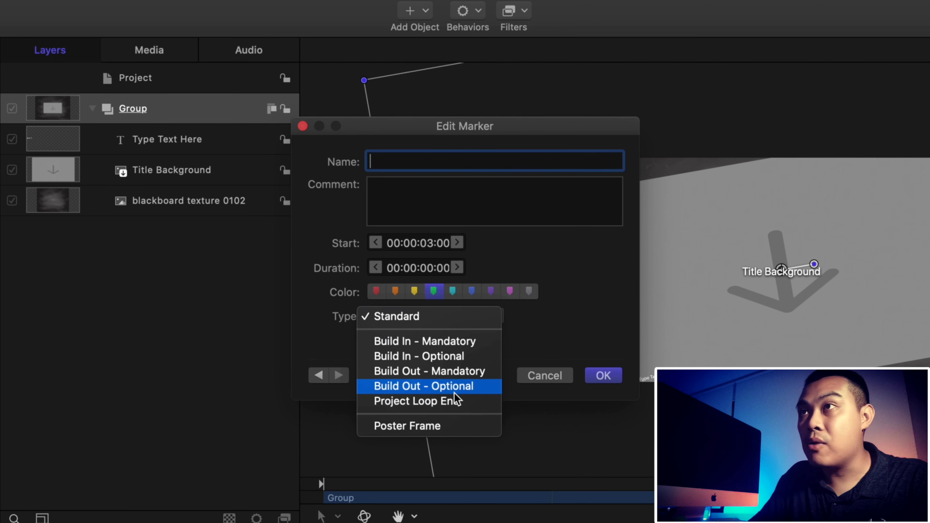
left_click(468, 388)
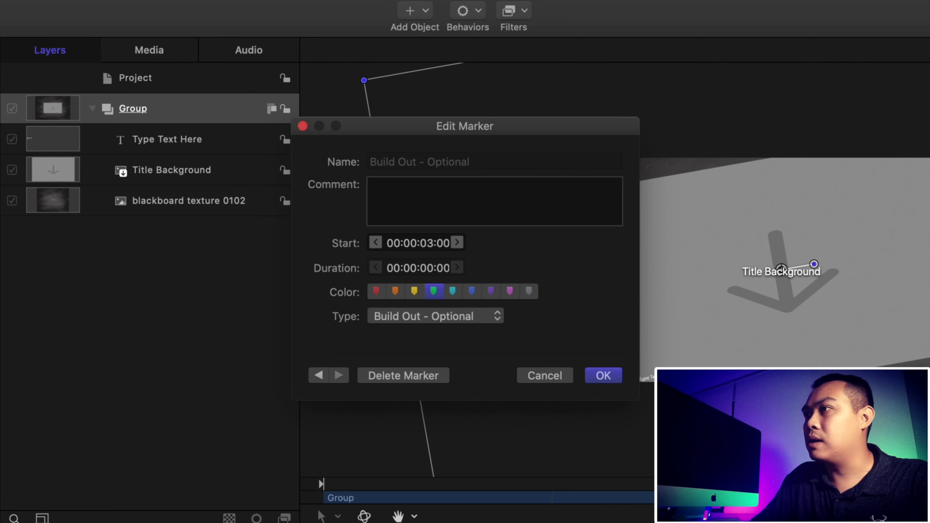
left_click(594, 381)
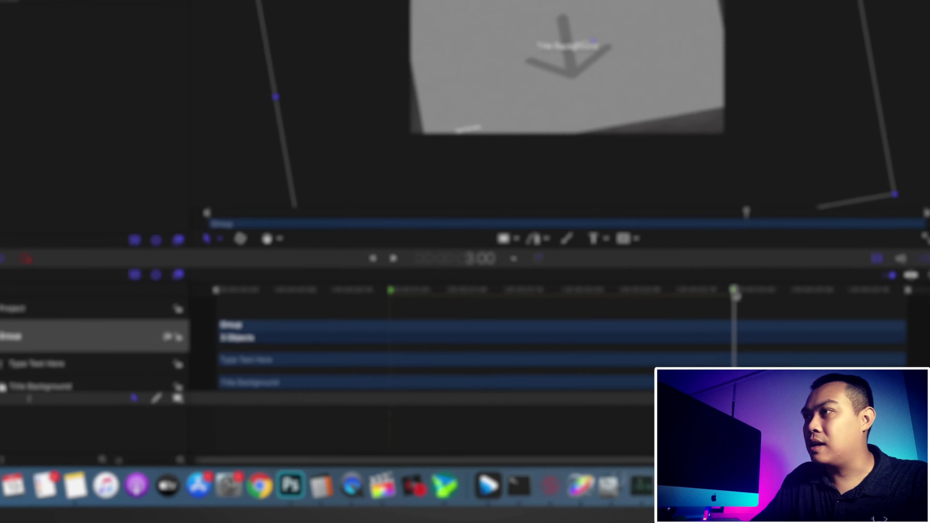
mouse_move(735, 294)
left_mouse_down()
mouse_move(905, 220)
mouse_move(25, 251)
mouse_move(882, 251)
mouse_move(9, 252)
left_mouse_up()
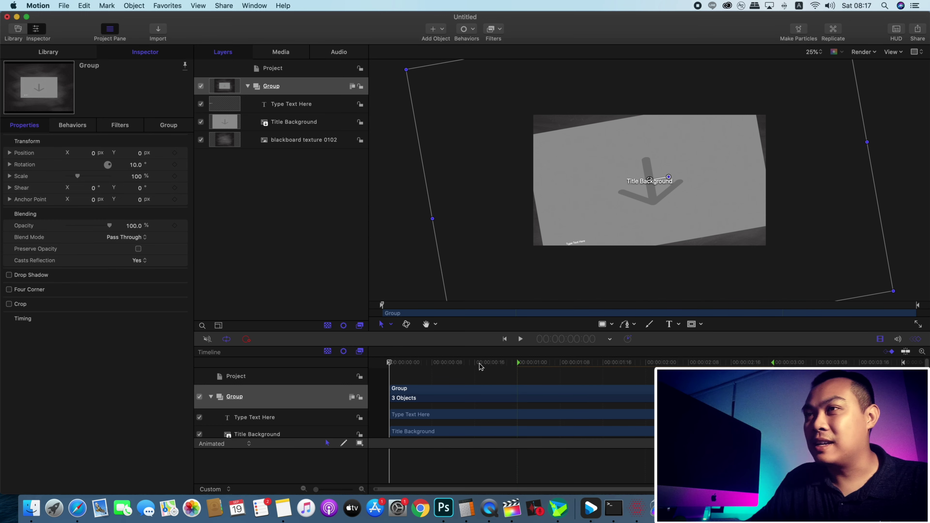
Step: Select the Group and add Position keyframes at 1:00 and 3:00 in the Inspector
left_click_drag(481, 367, 518, 366)
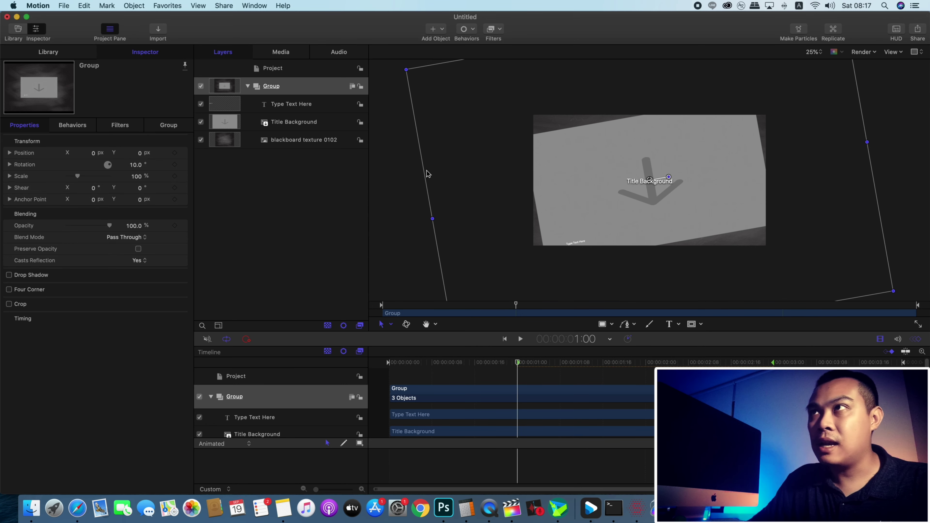
left_click_drag(519, 367, 520, 368)
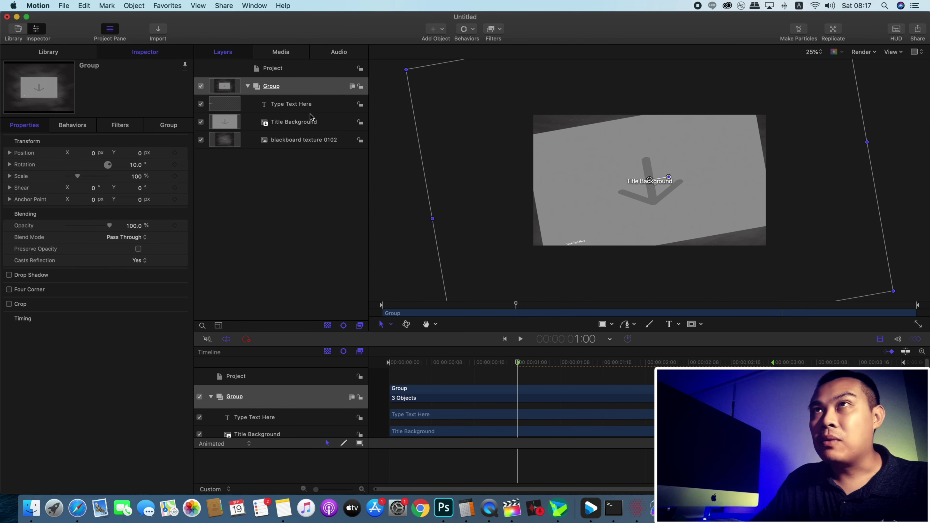
left_click(300, 87)
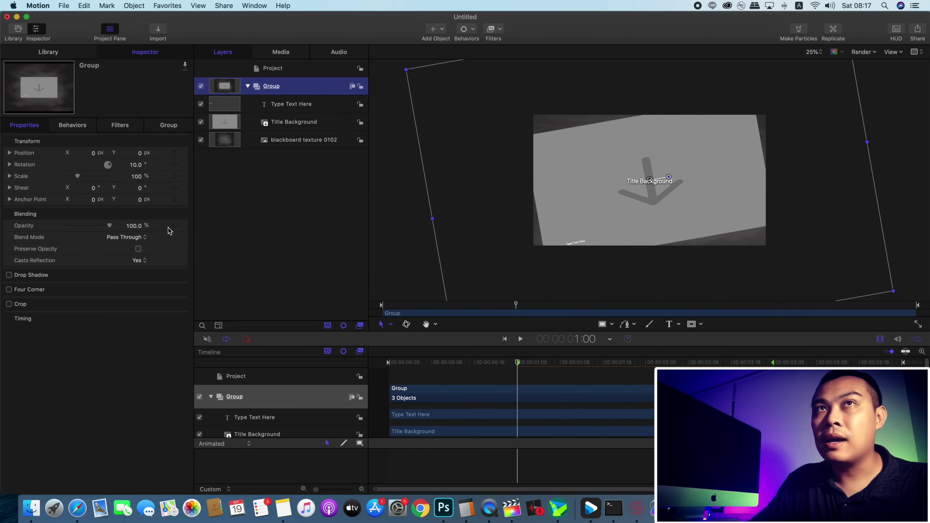
mouse_move(519, 367)
left_mouse_down()
mouse_move(415, 371)
mouse_move(517, 374)
left_mouse_up()
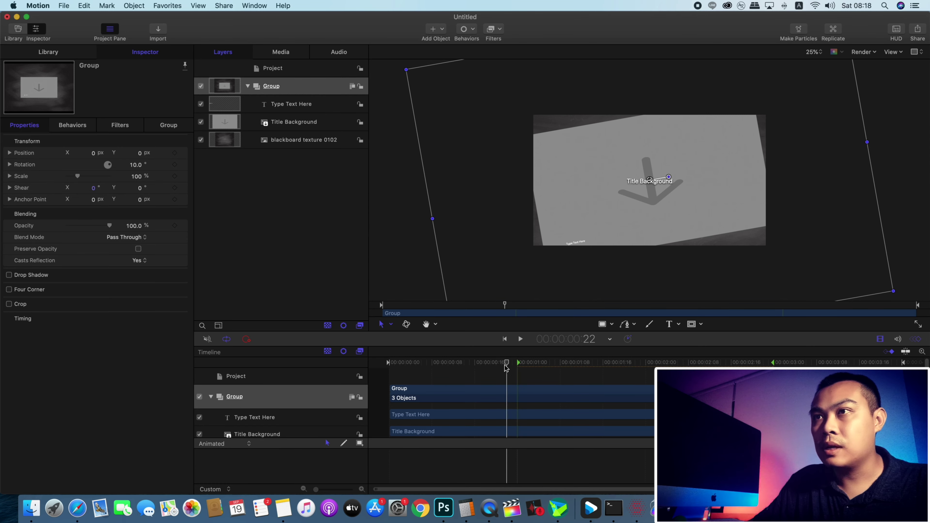
left_click_drag(518, 366, 519, 372)
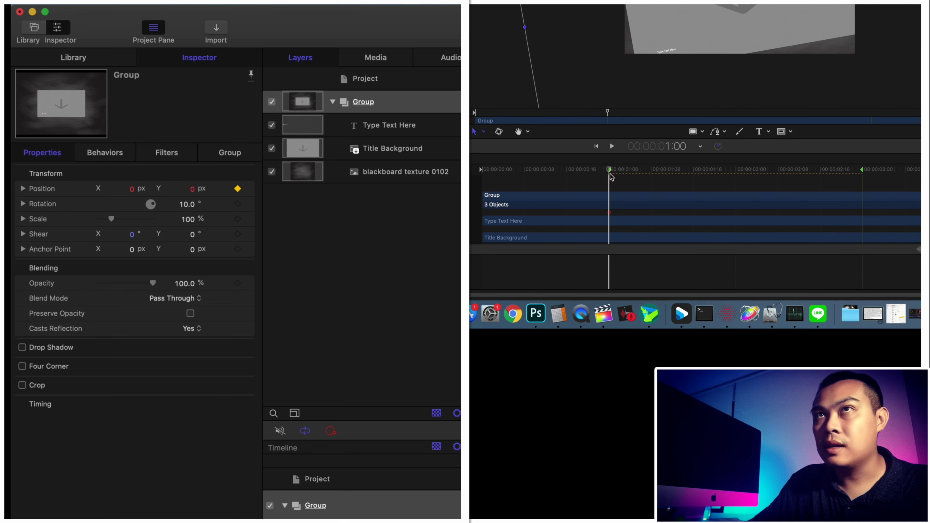
left_click_drag(611, 177, 863, 176)
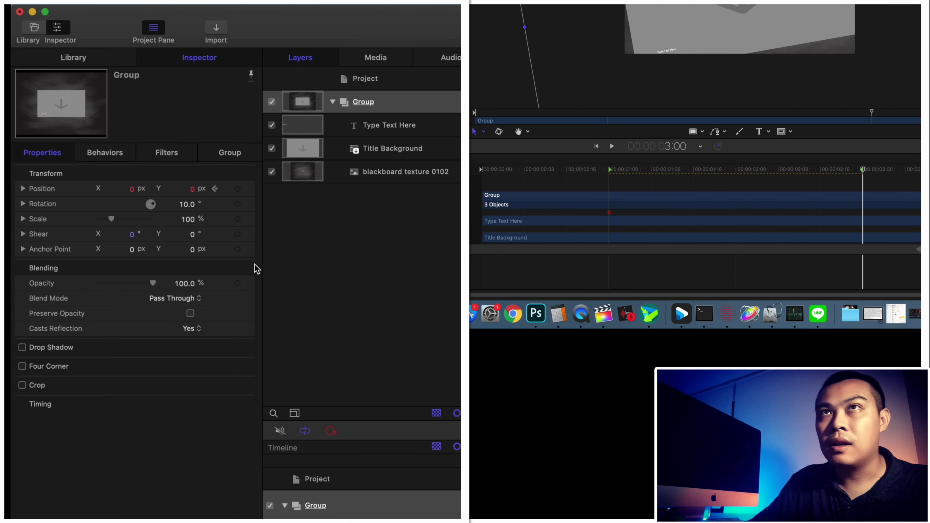
left_click(237, 189)
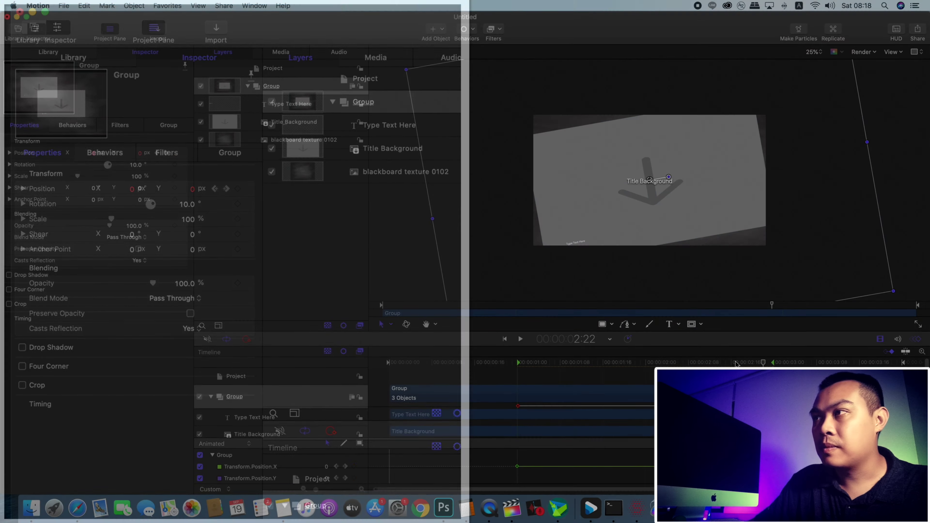
Step: Scrub the Group's Position X to -264 at 1:00 and about 240 at 3:00
left_click_drag(865, 175, 519, 379)
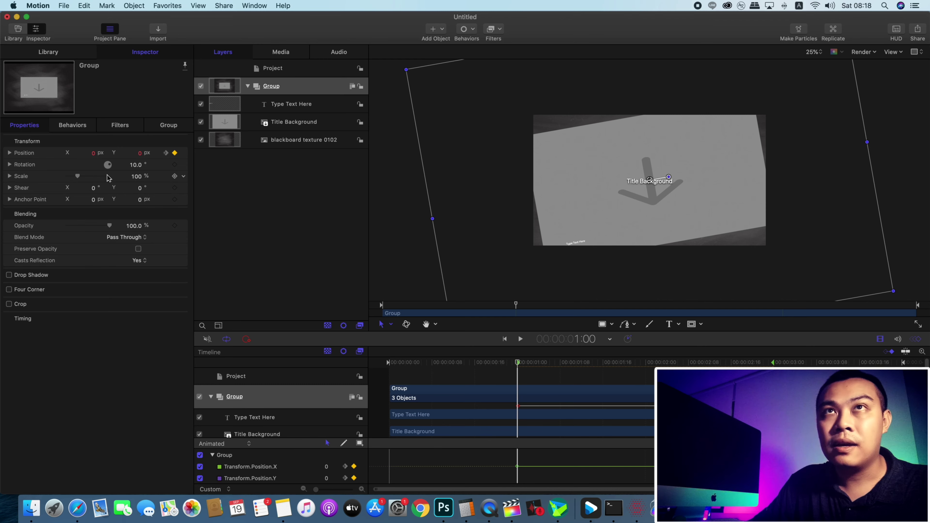
mouse_move(92, 153)
left_mouse_down()
mouse_move(55, 153)
mouse_move(85, 153)
left_mouse_up()
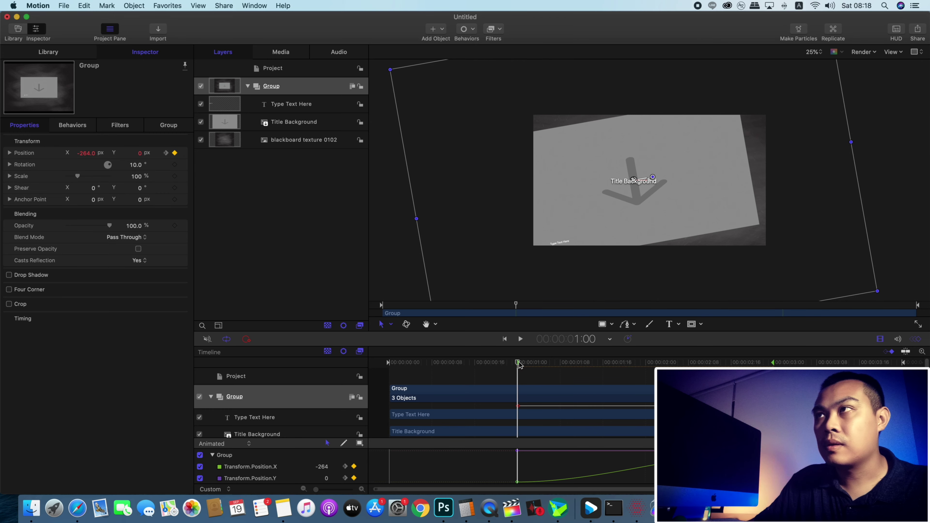
left_click_drag(519, 365, 775, 387)
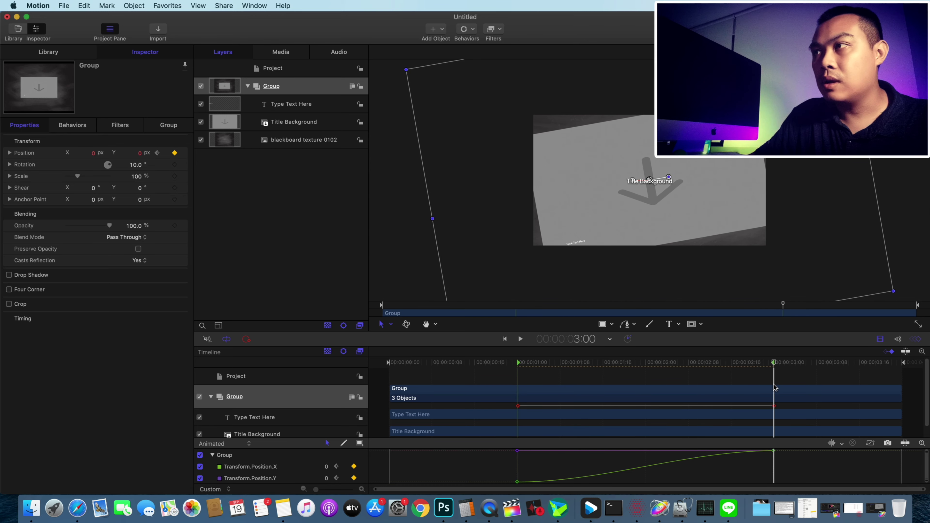
mouse_move(93, 153)
left_mouse_down()
mouse_move(132, 153)
mouse_move(104, 153)
left_mouse_up()
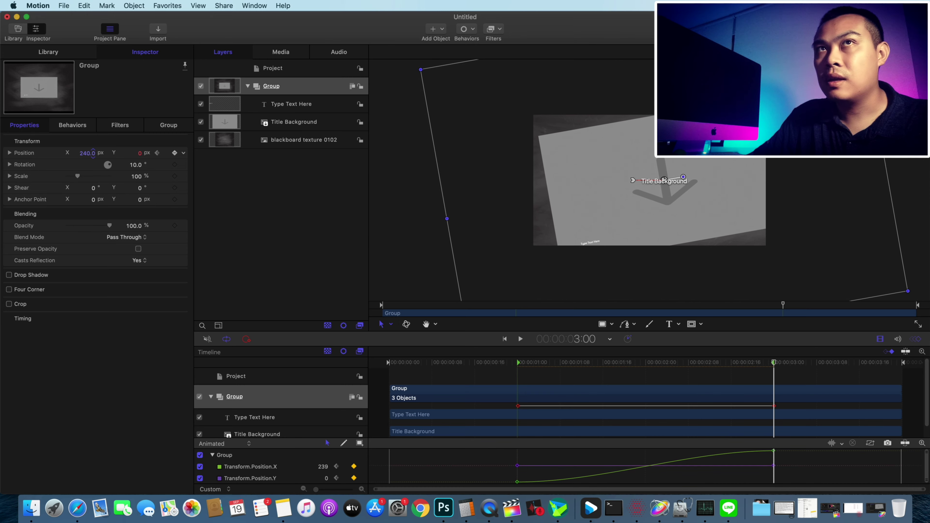
mouse_move(513, 363)
left_mouse_down()
mouse_move(774, 377)
mouse_move(500, 393)
mouse_move(787, 401)
mouse_move(517, 401)
left_mouse_up()
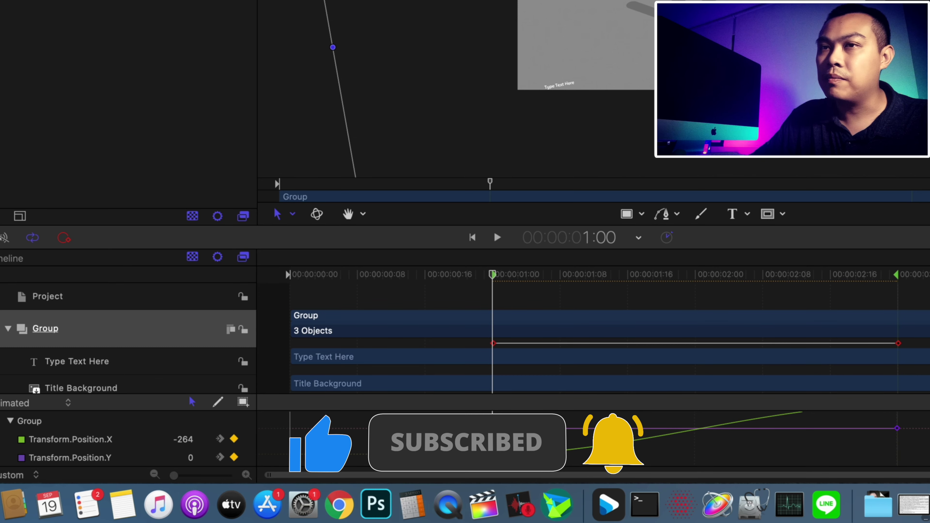
Step: Make the 1:00 Position.X keyframe Linear in the Keyframe Editor, then preview the move
left_click(588, 449)
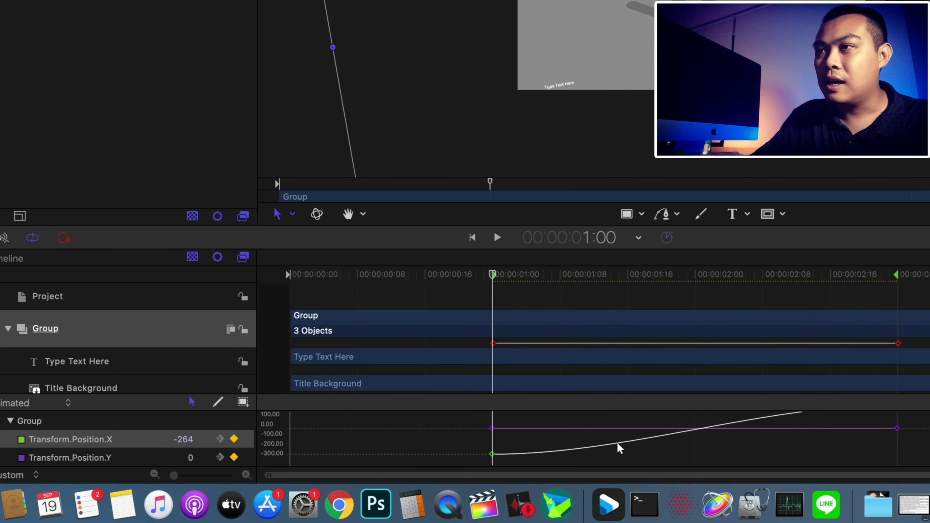
left_click(492, 454)
left_click_drag(493, 454, 493, 453)
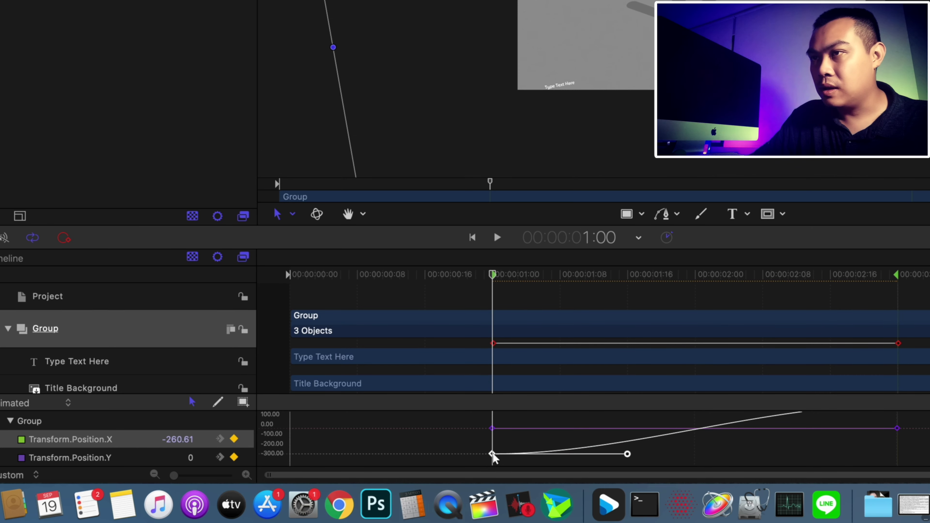
right_click(493, 453)
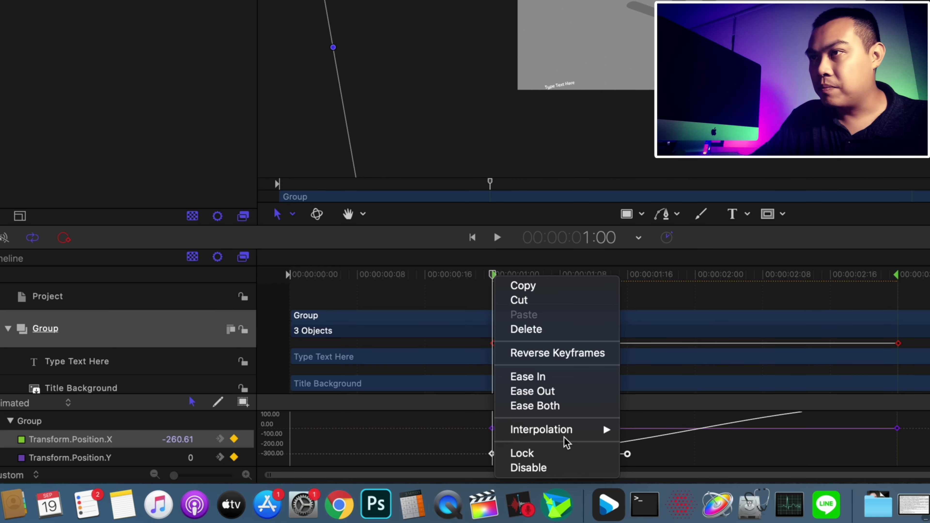
mouse_move(575, 431)
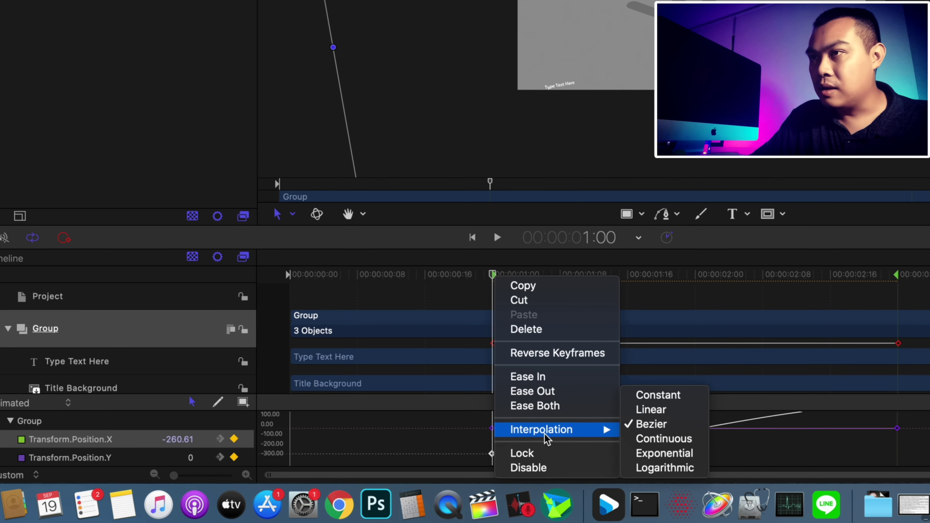
left_click(659, 414)
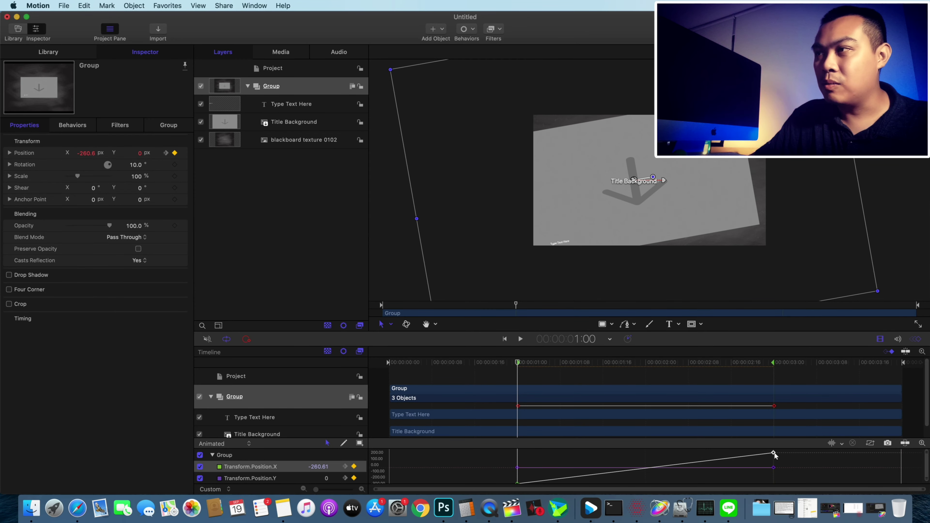
right_click(774, 453)
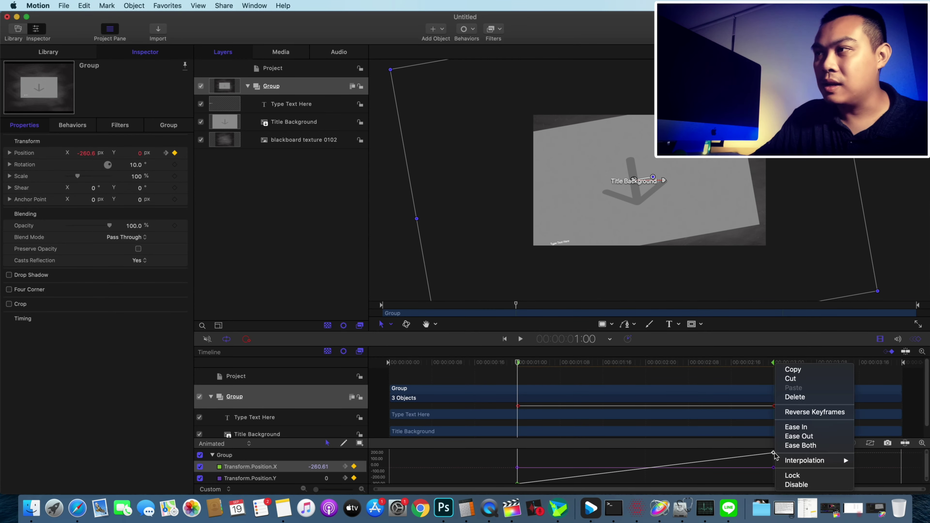
mouse_move(799, 461)
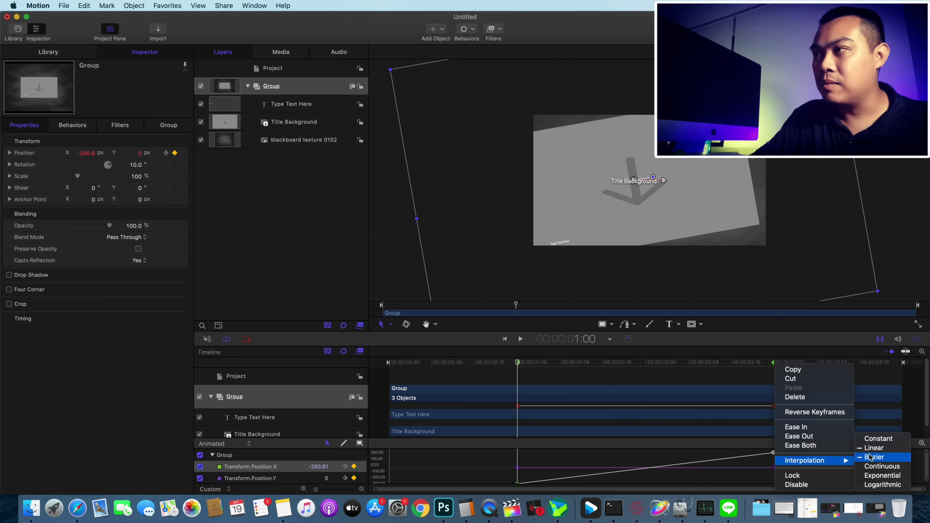
left_click(664, 464)
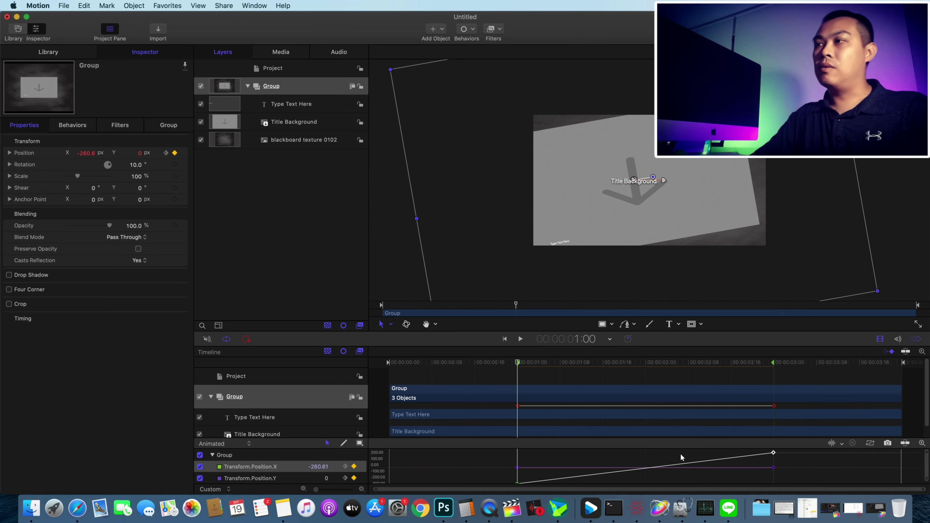
key("space")
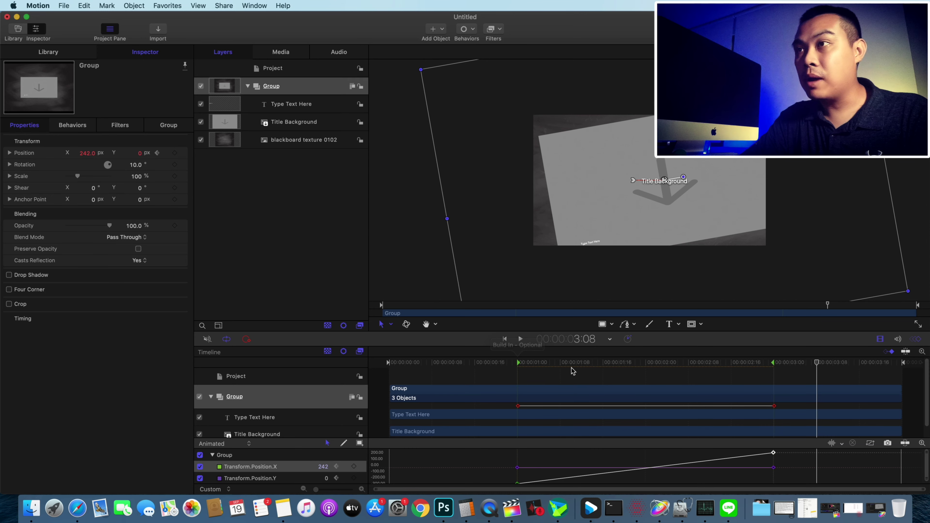
Step: Keyframe Group Rotation at 10° at 1:00 and lower it to 6° at 3:00
left_click(560, 363)
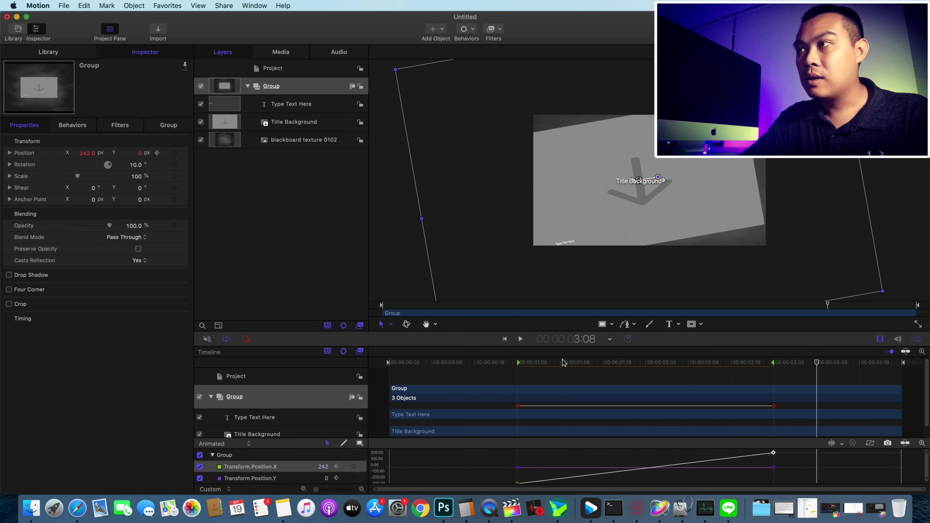
left_click_drag(560, 364, 518, 362)
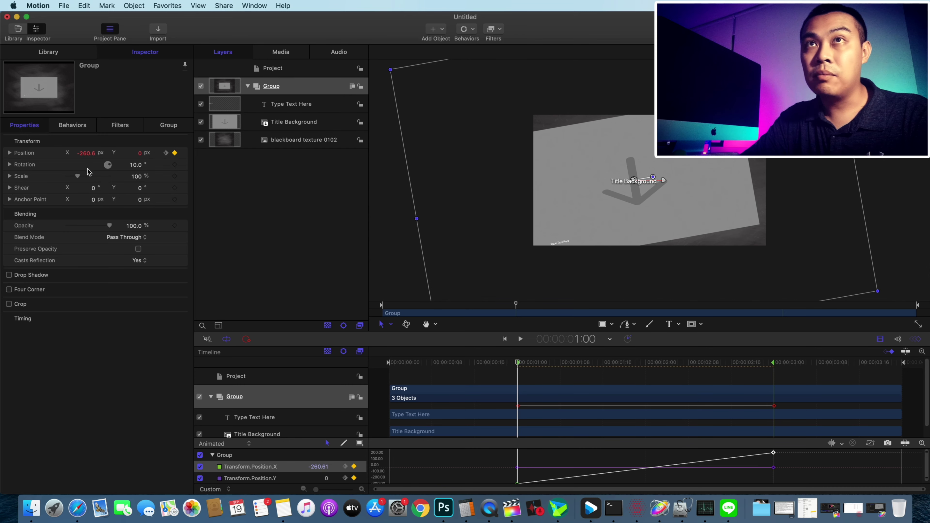
left_click(175, 164)
key("shift+k")
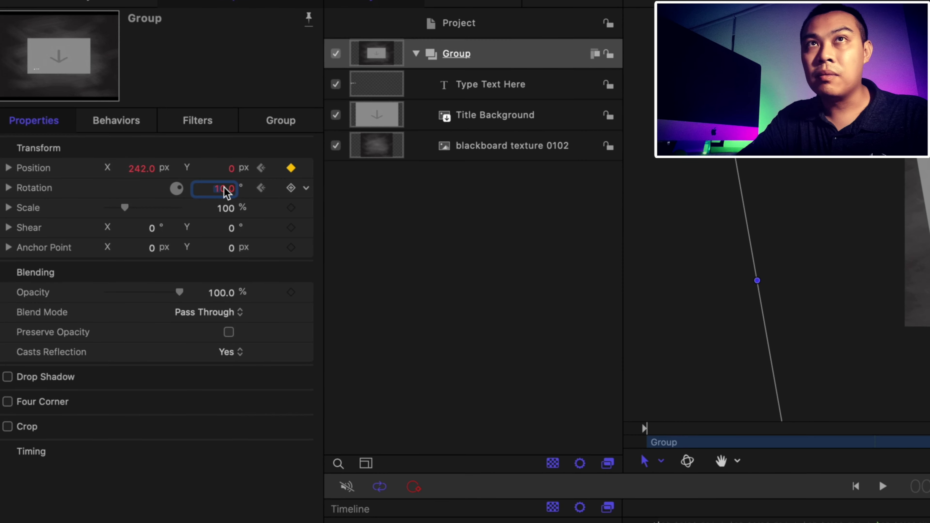
type("8")
key("Return")
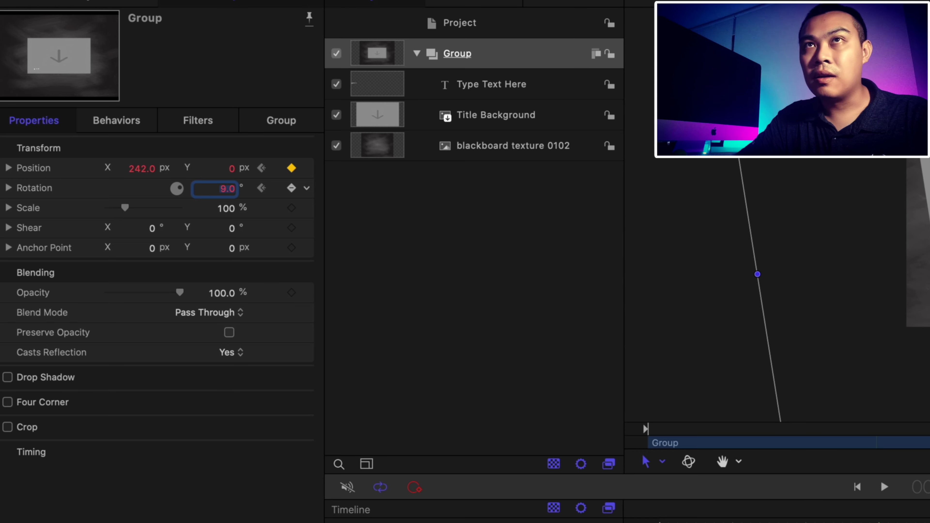
key("Down")
key("Down")
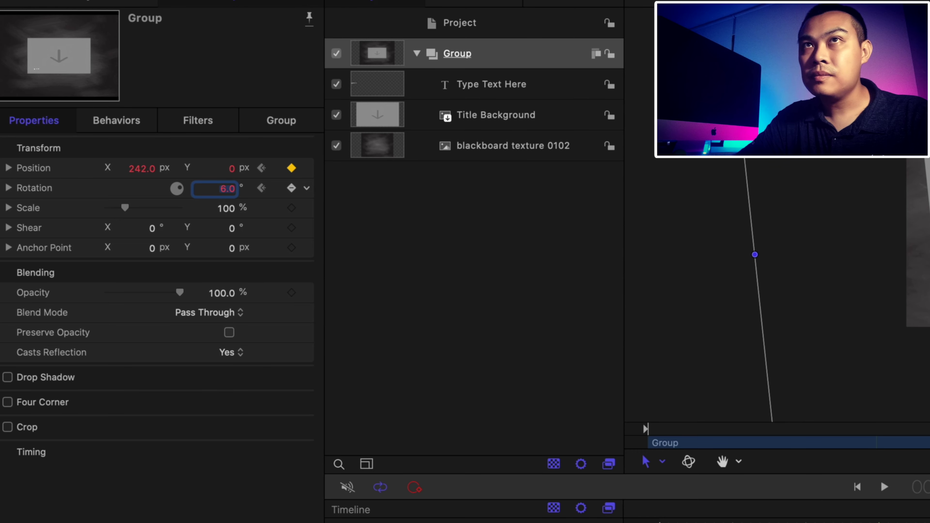
key("Down")
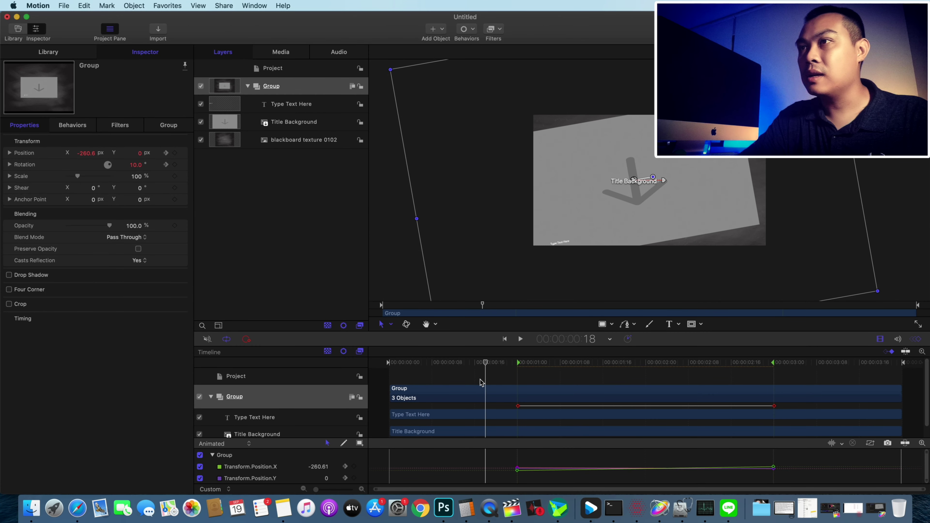
key("space")
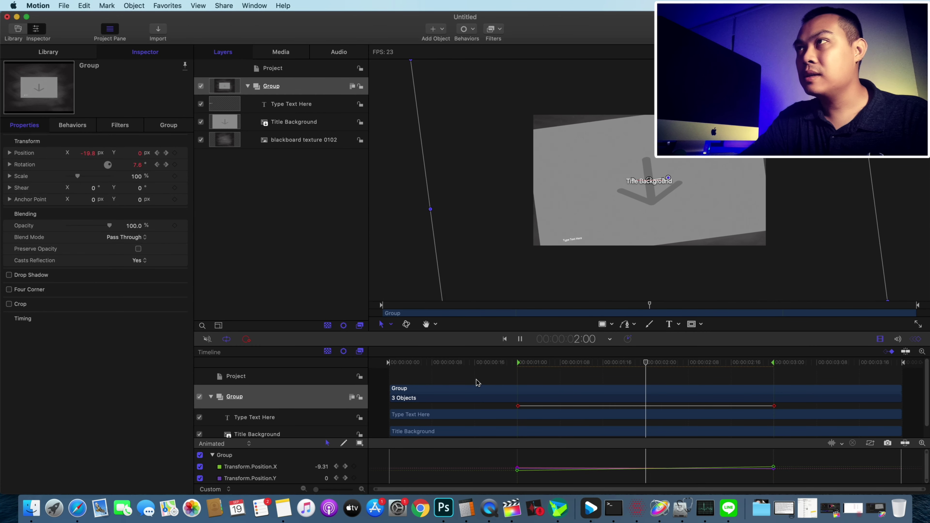
key("space")
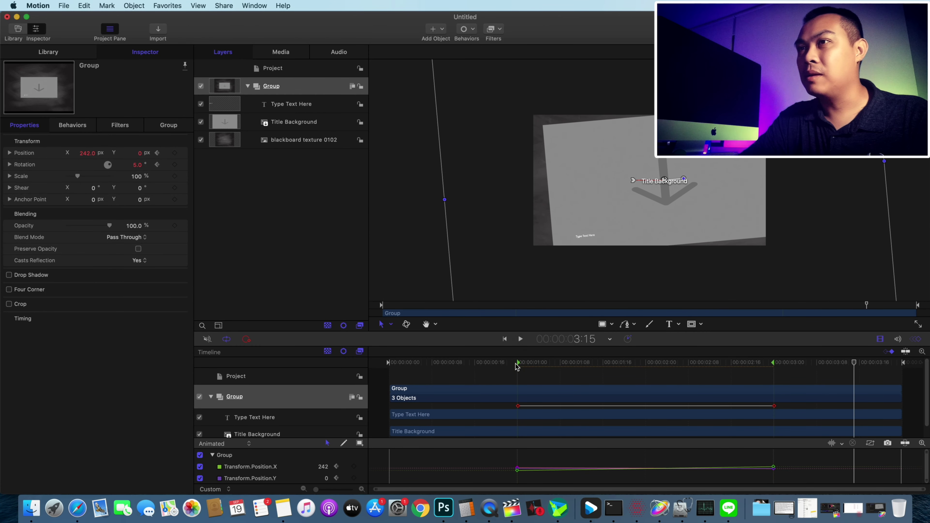
mouse_move(448, 363)
left_mouse_down()
mouse_move(769, 362)
mouse_move(754, 379)
mouse_move(346, 397)
left_mouse_up()
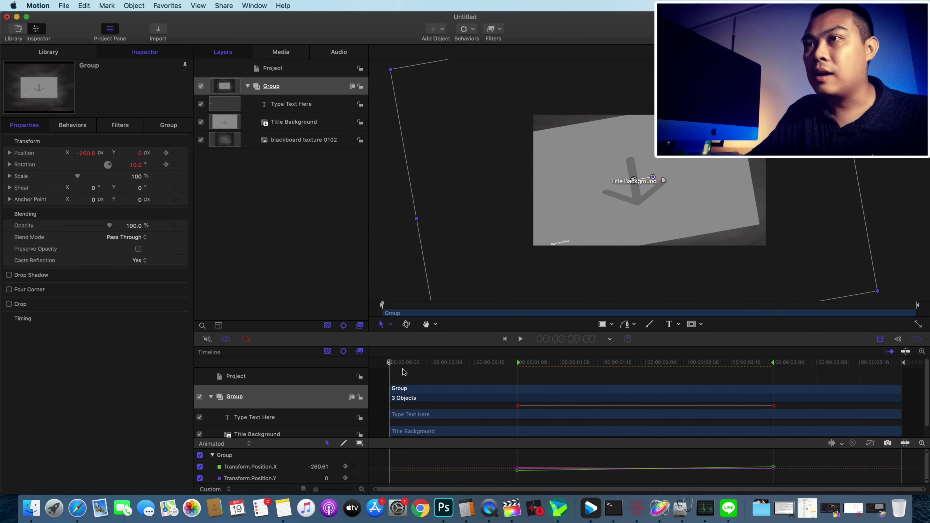
left_click_drag(414, 367, 453, 368)
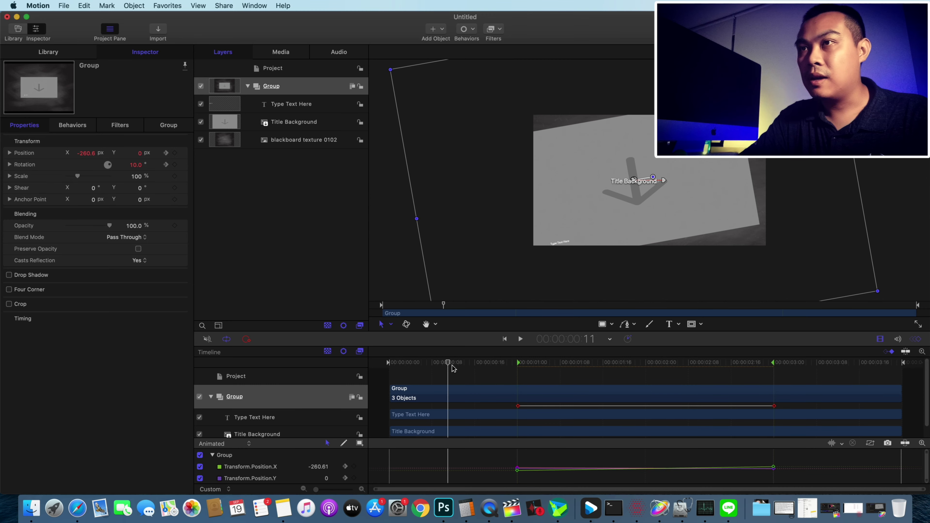
key("Home")
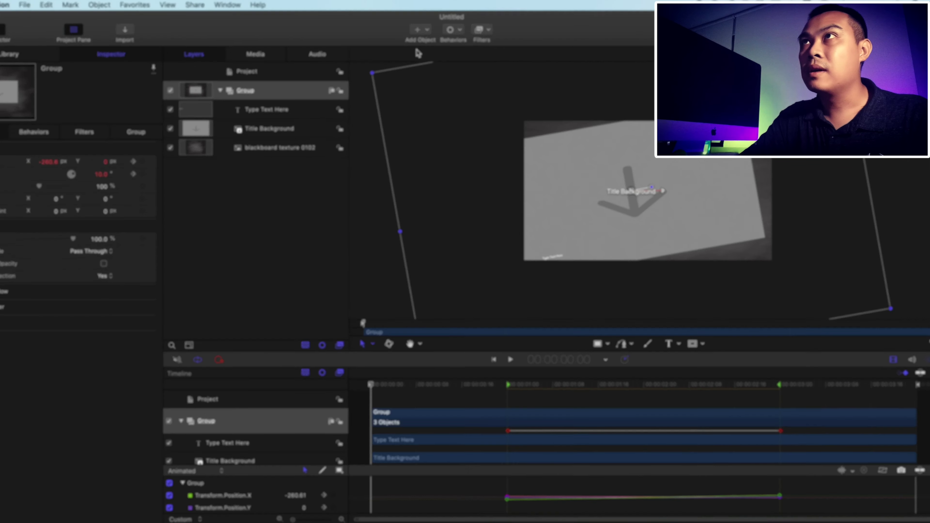
Step: Add a Camera, switch the groups to 3D, keep the name Camera, and show its Properties
left_click(420, 30)
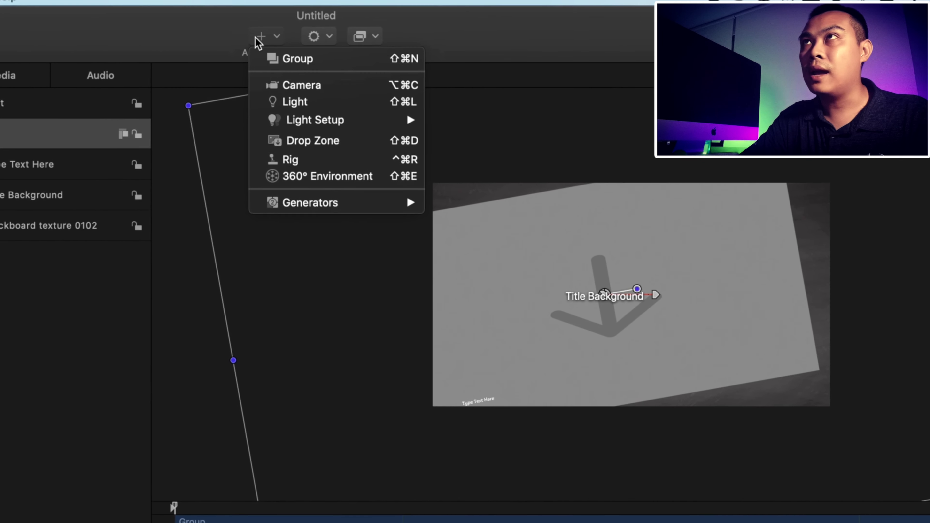
left_click(313, 86)
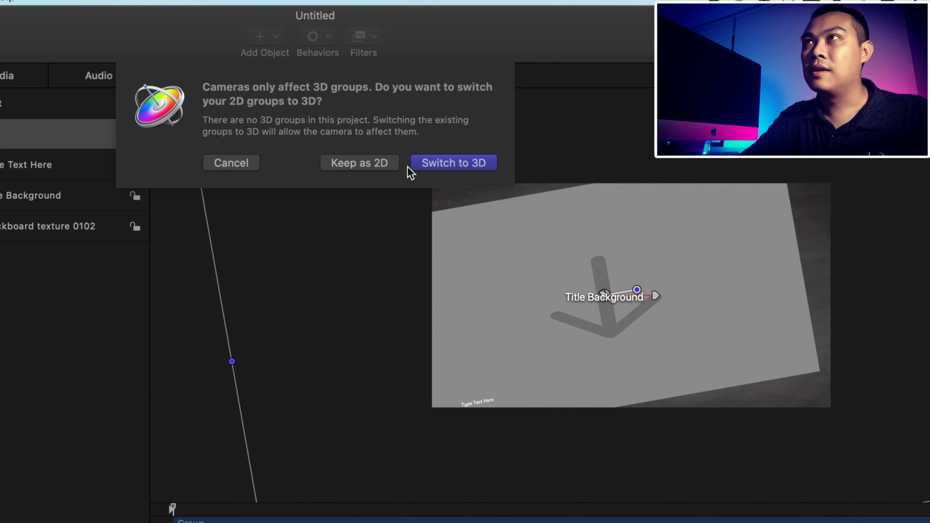
left_click(486, 163)
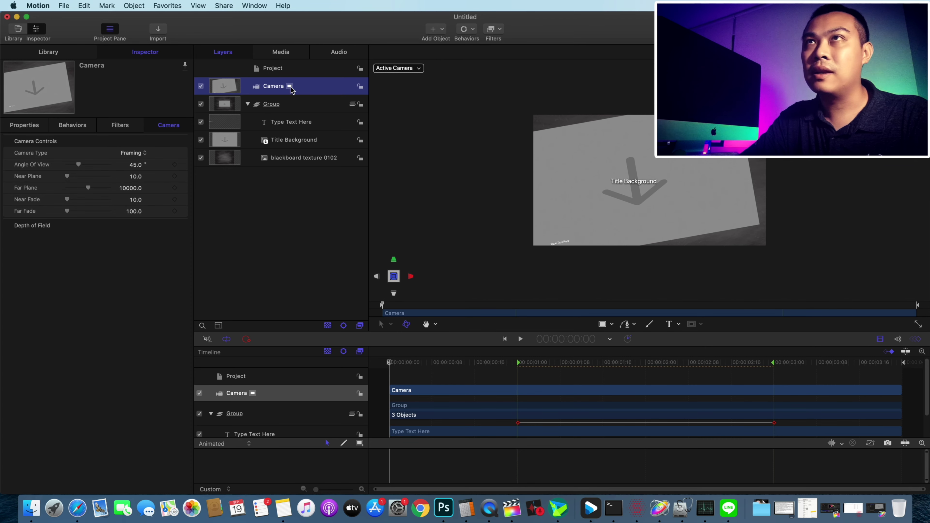
double_click(309, 84)
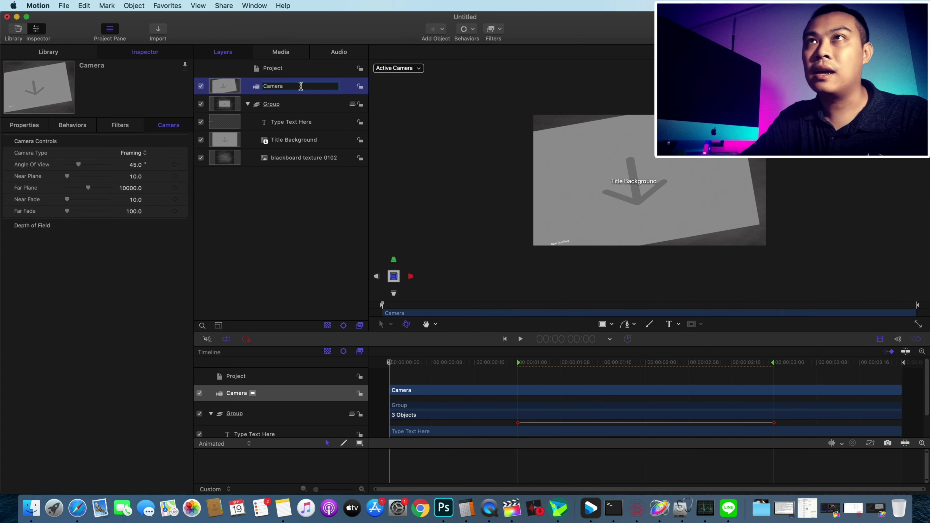
key("Return")
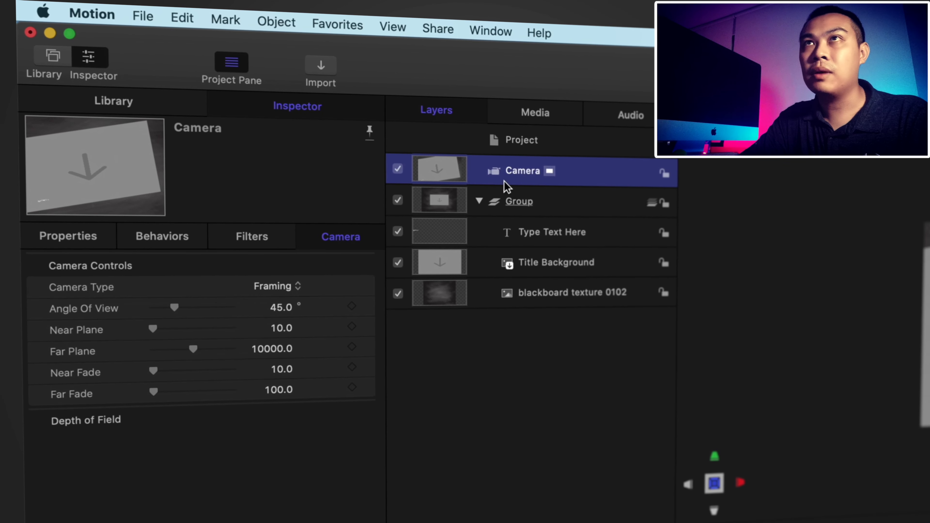
left_click(67, 240)
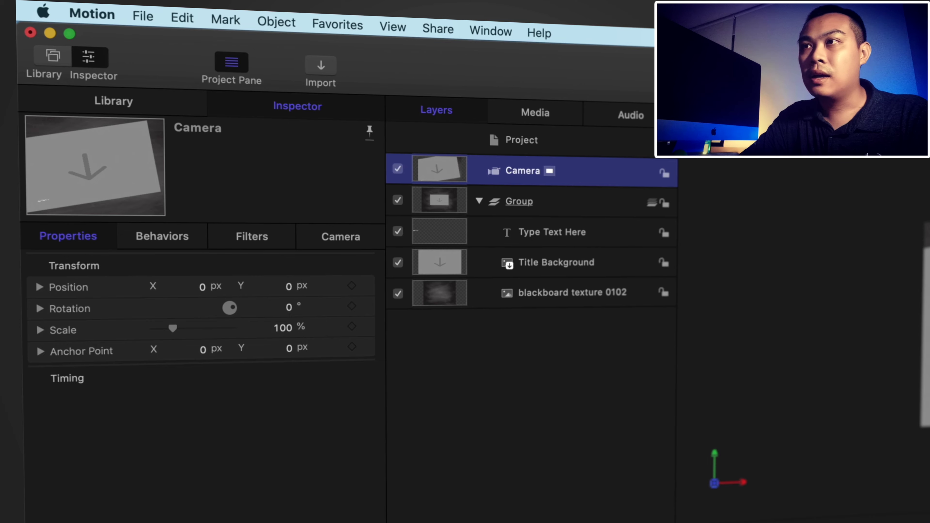
left_click(886, 516)
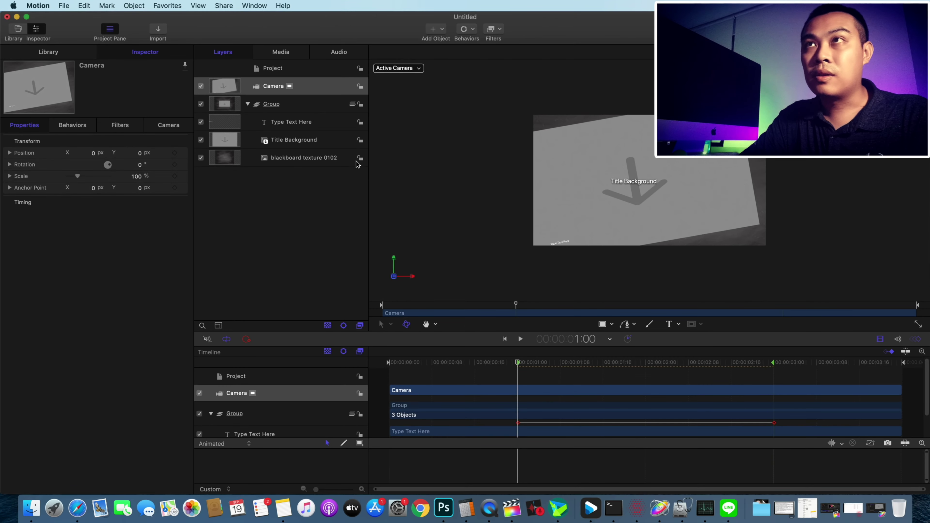
Step: Select the Group and set its Position X to -260 at 1:00
left_click(295, 106)
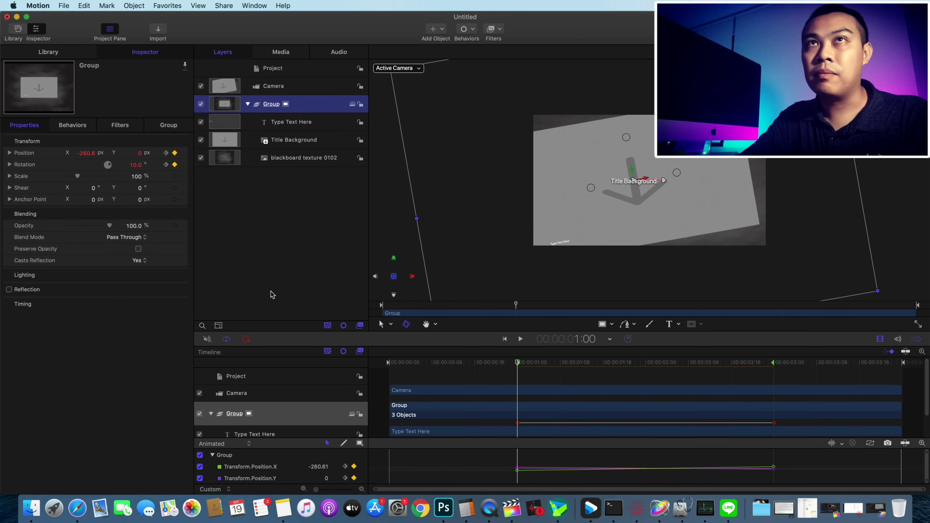
double_click(91, 156)
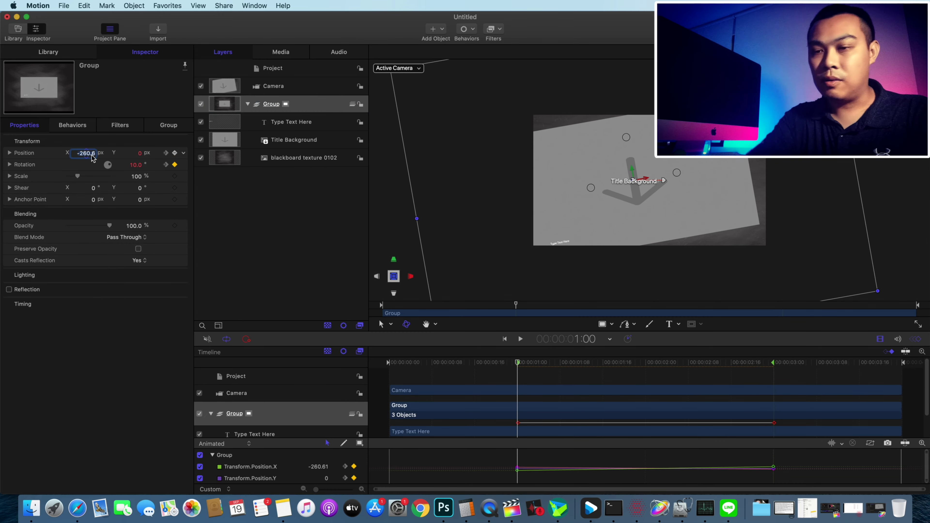
key("BackSpace")
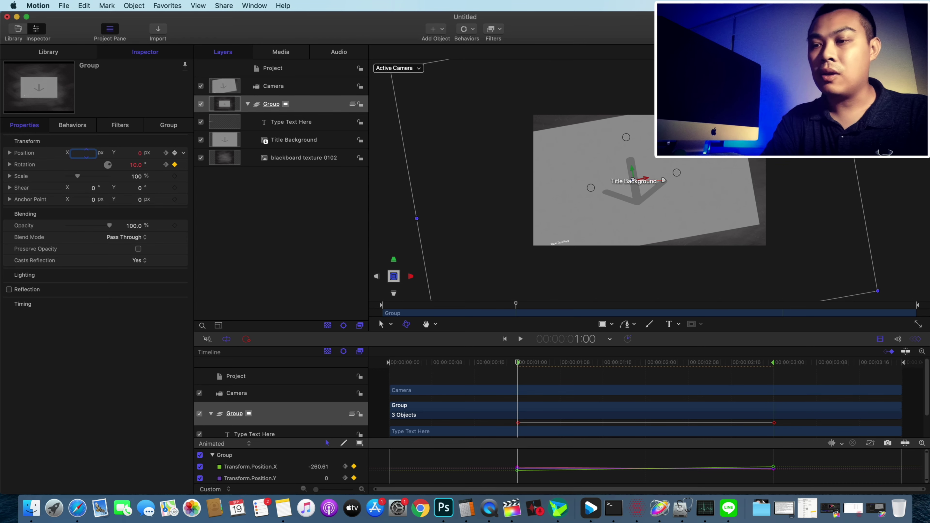
type("-26")
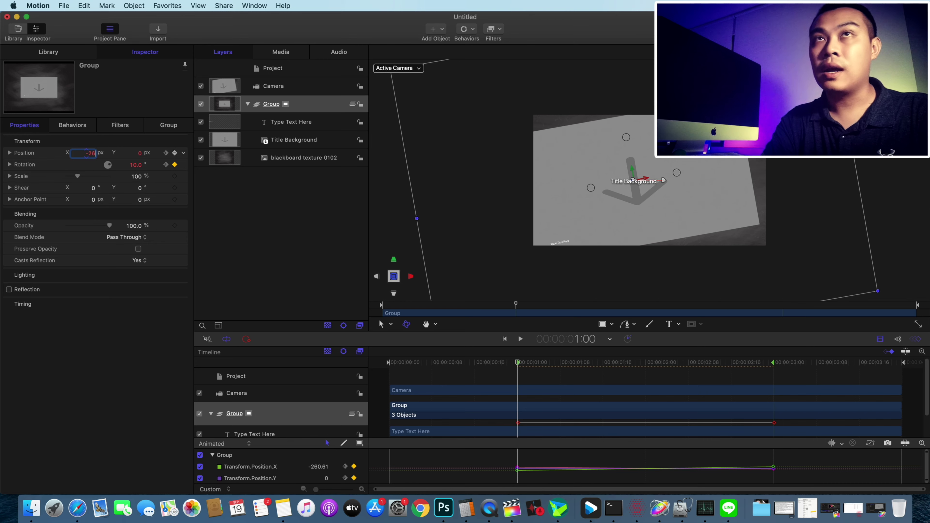
type("0")
key("Return")
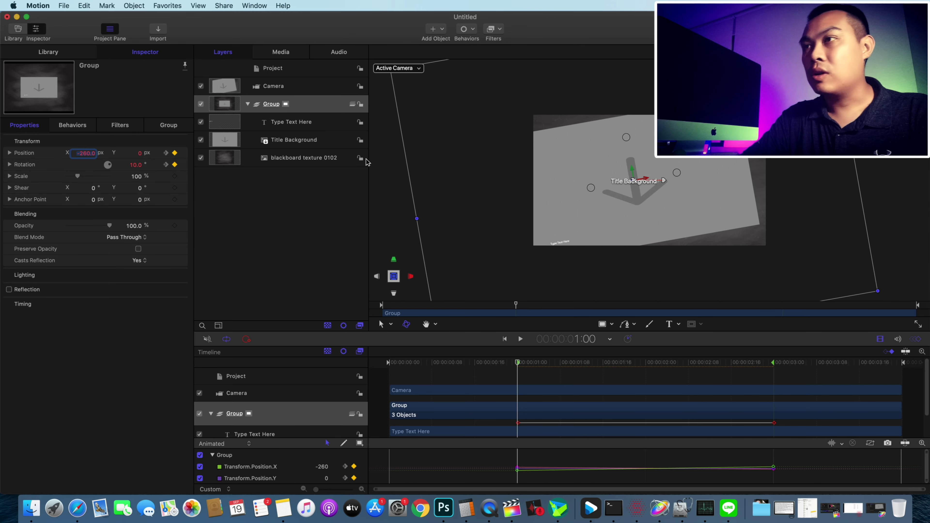
Step: Set the Group's Position X to 260 at the 3:00 keyframe, then return to the start
left_click(778, 363)
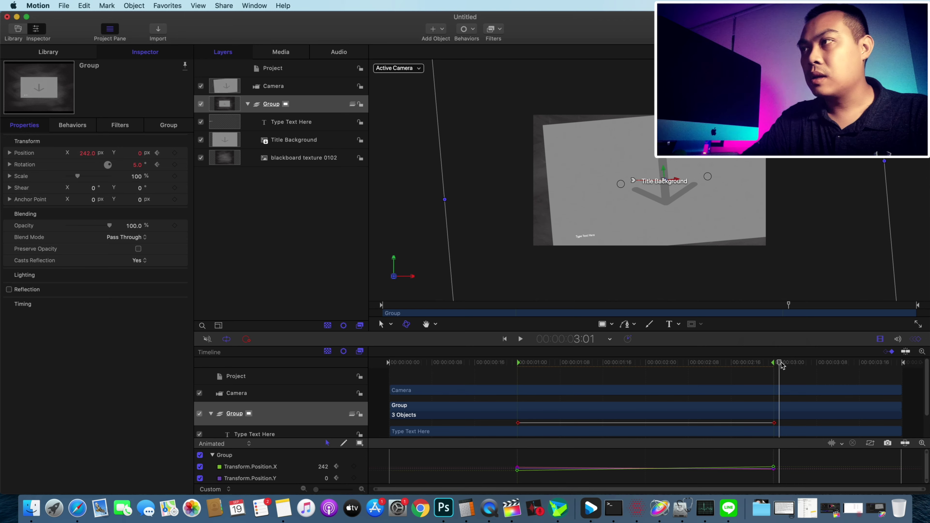
left_click_drag(779, 364, 773, 364)
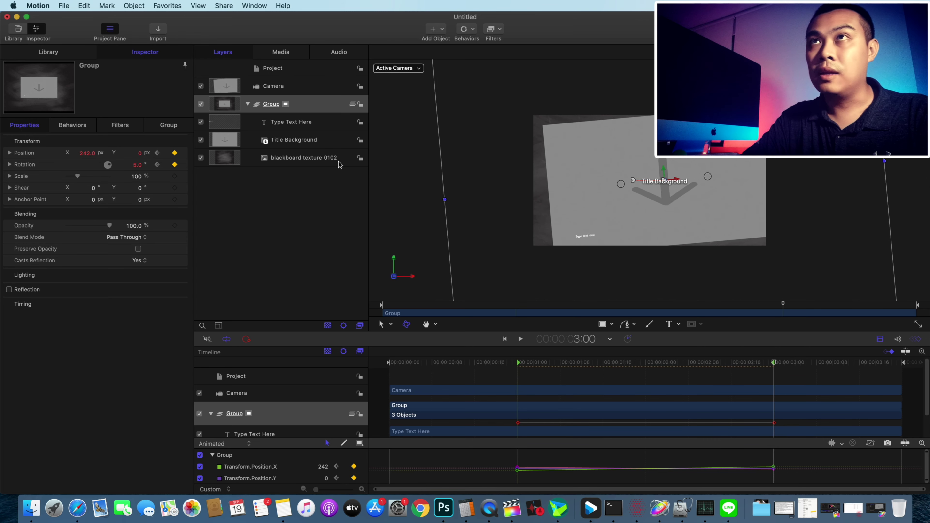
left_click(83, 155)
type("260")
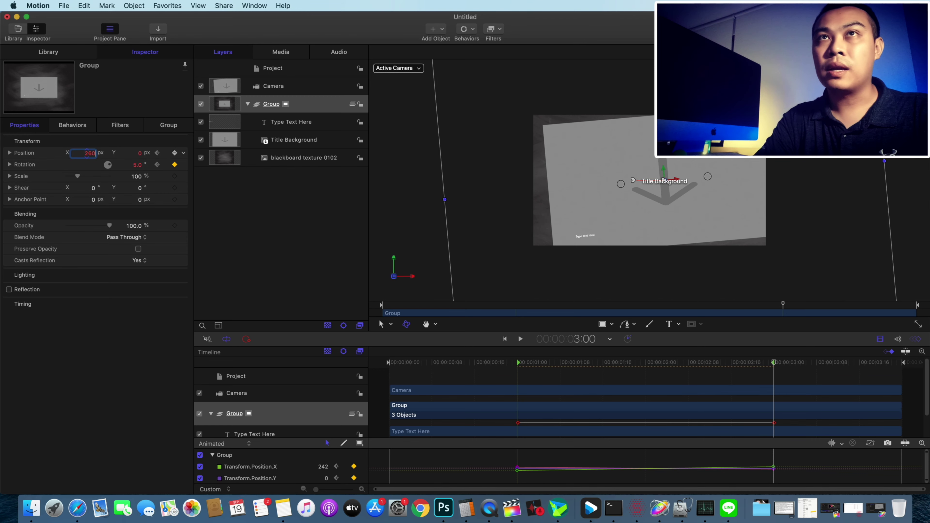
key("Return")
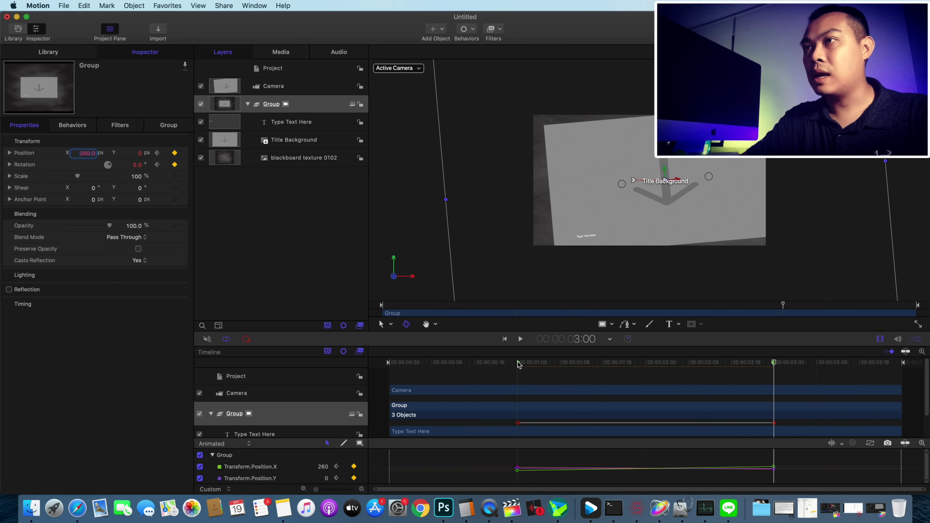
left_click(458, 363)
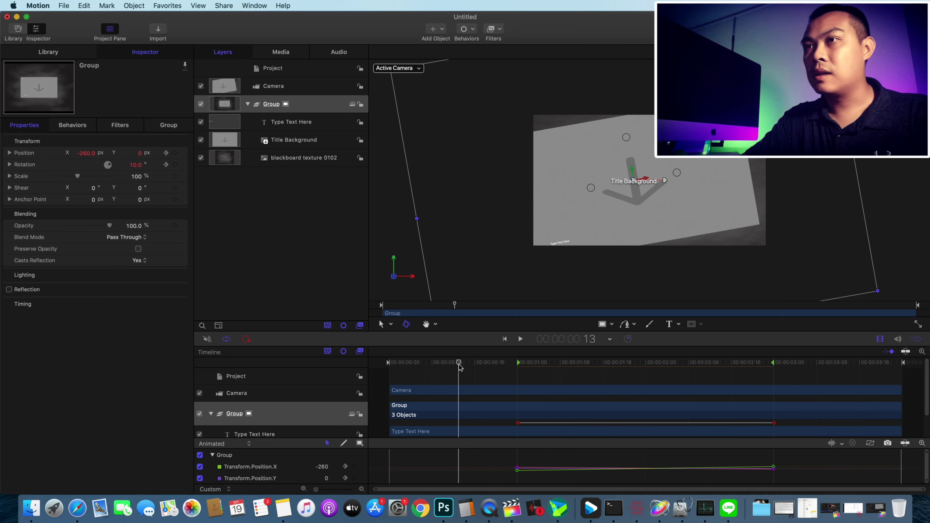
left_click_drag(458, 364, 361, 367)
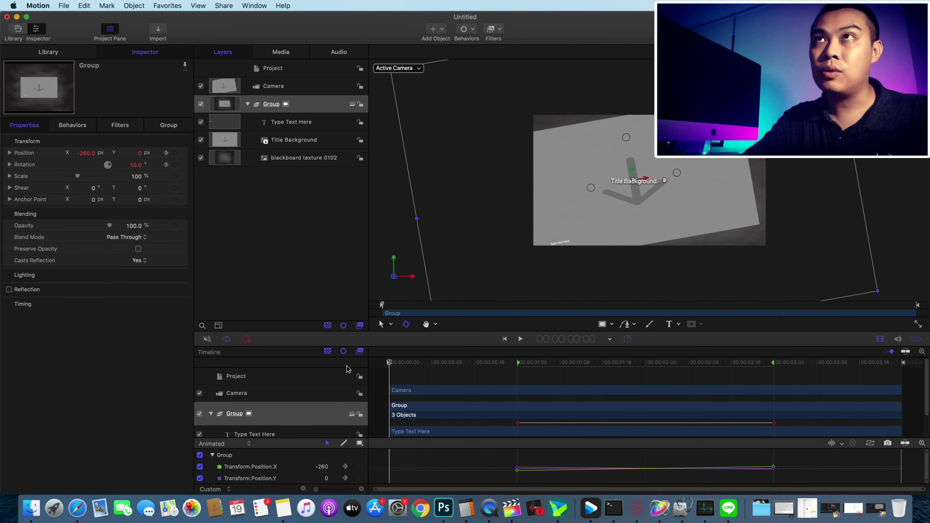
Step: Select the Camera layer and set its Position X to -260
left_click(307, 88)
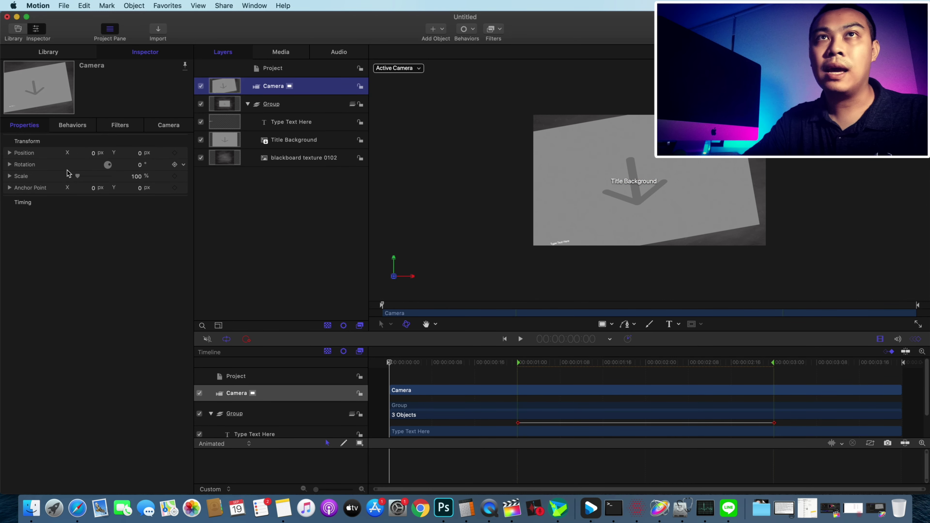
left_click(93, 153)
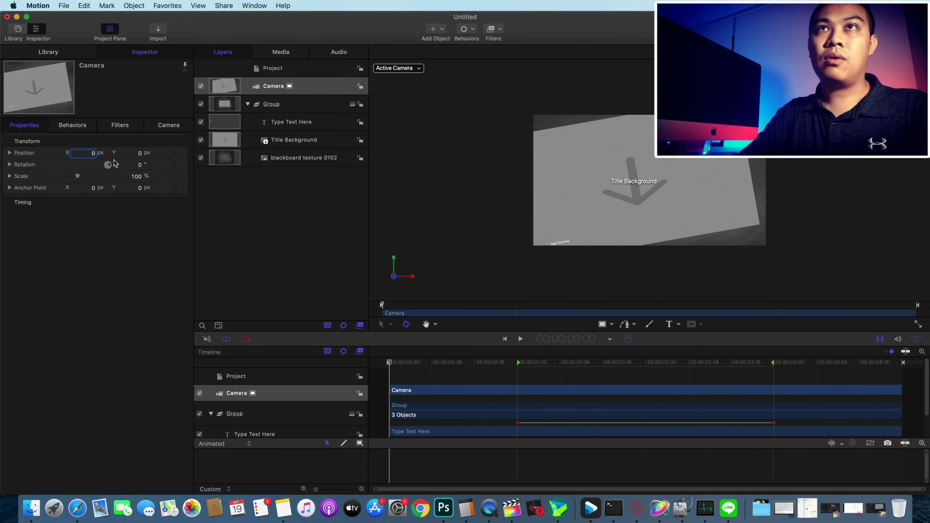
type("-")
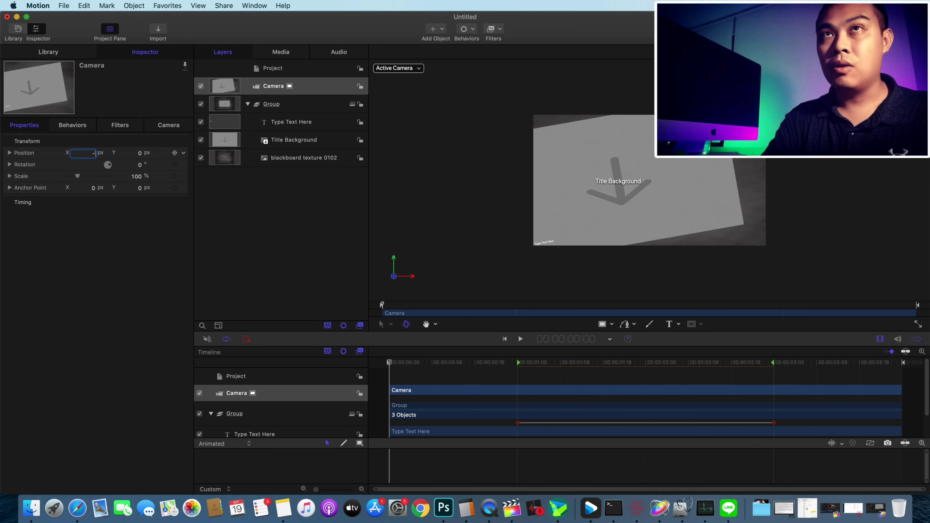
type("260")
key("Return")
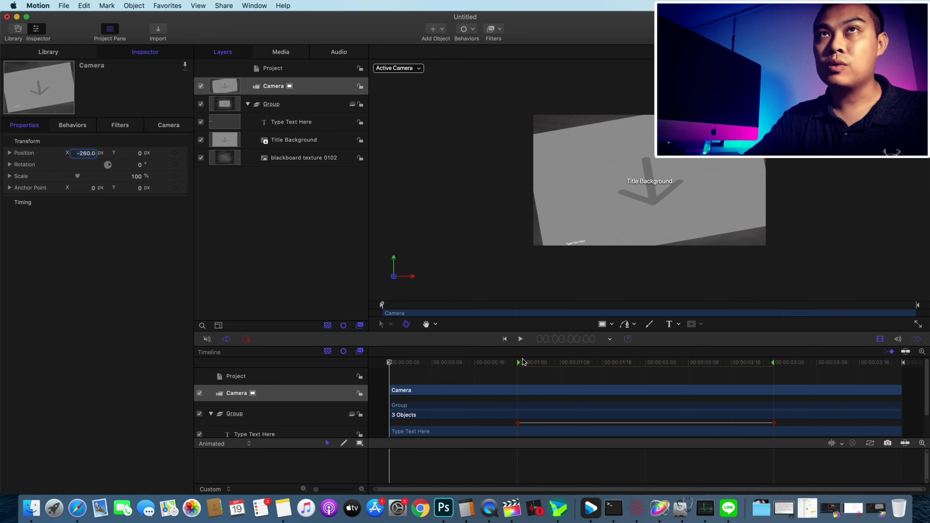
Step: Set the Camera's Rotation to 10° at the start of the timeline
left_click(517, 362)
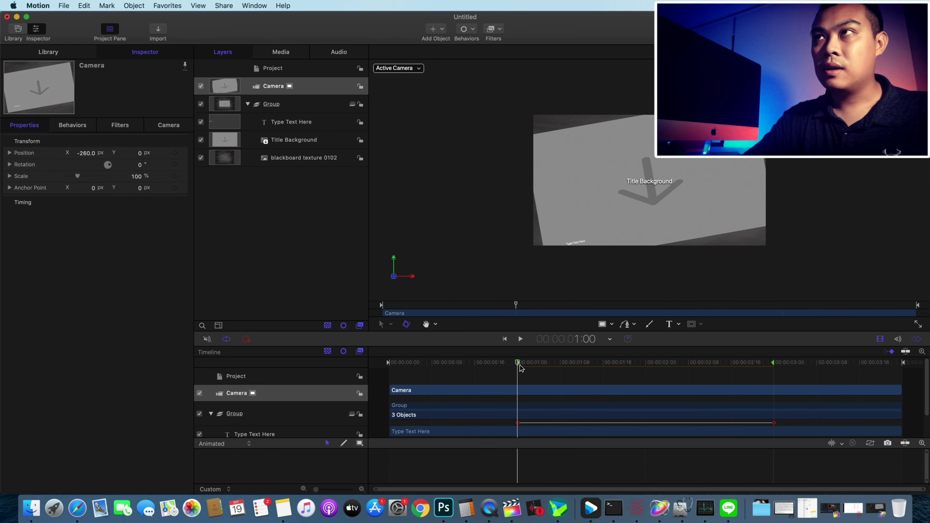
left_click(292, 105)
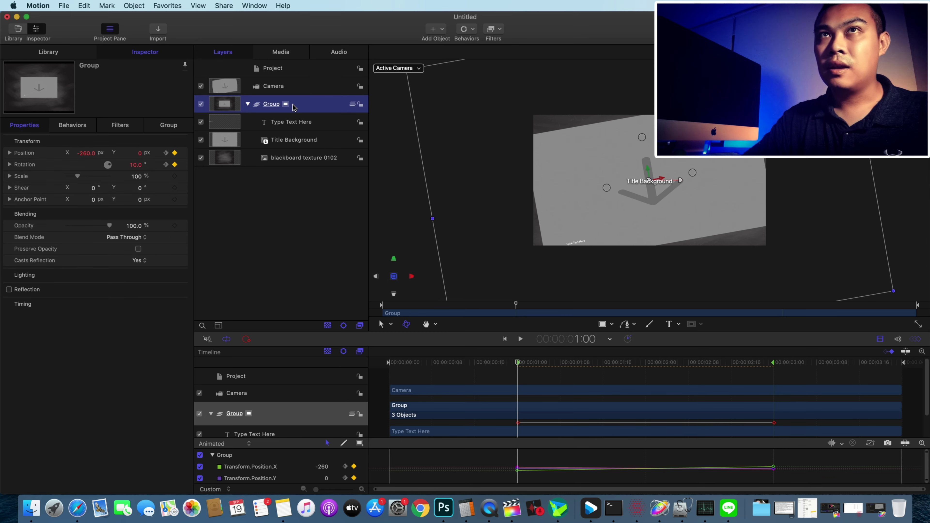
left_click_drag(515, 361, 142, 189)
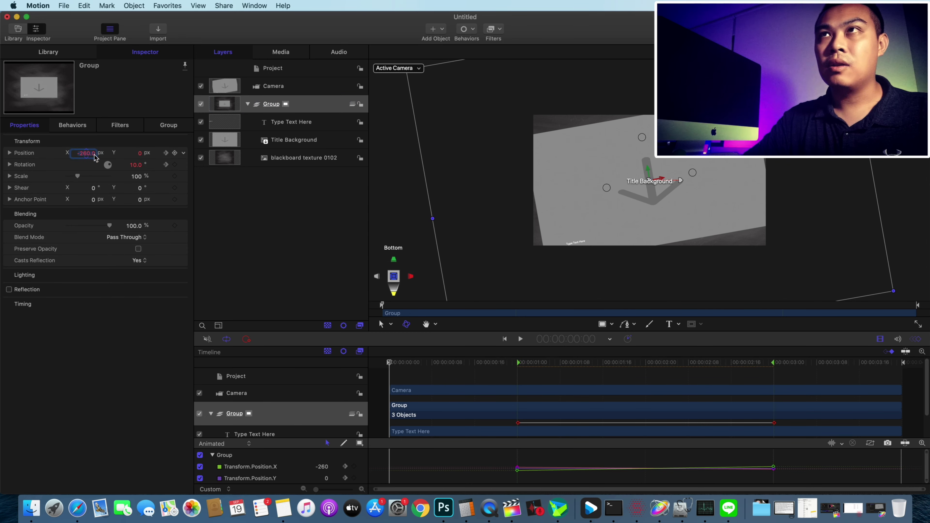
left_click(284, 88)
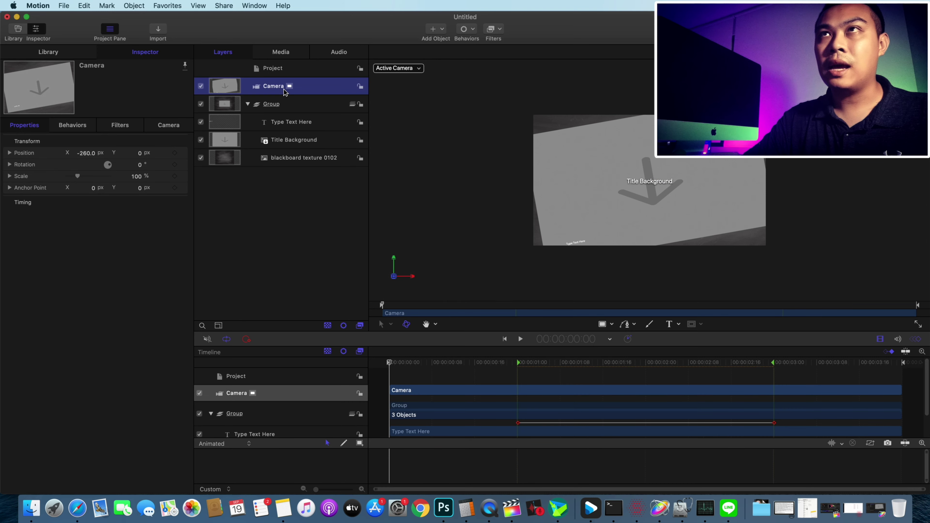
left_click(142, 166)
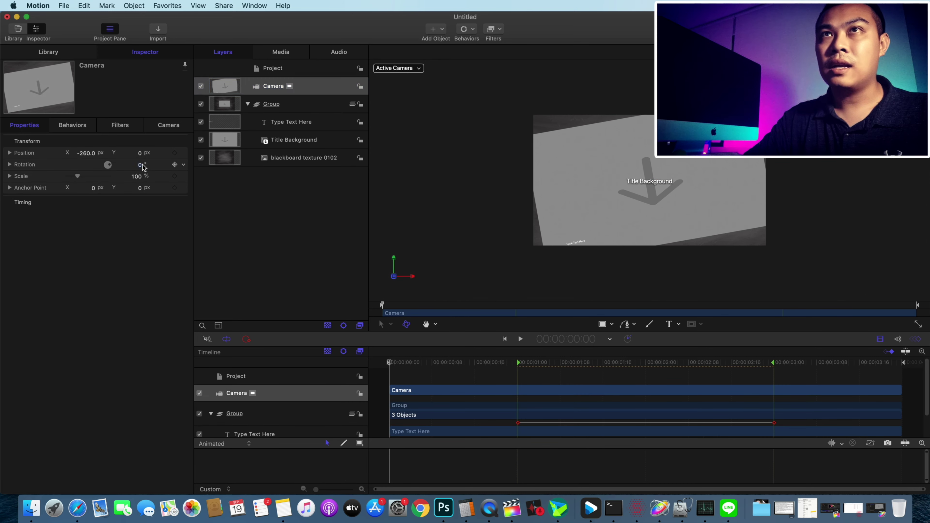
type("1")
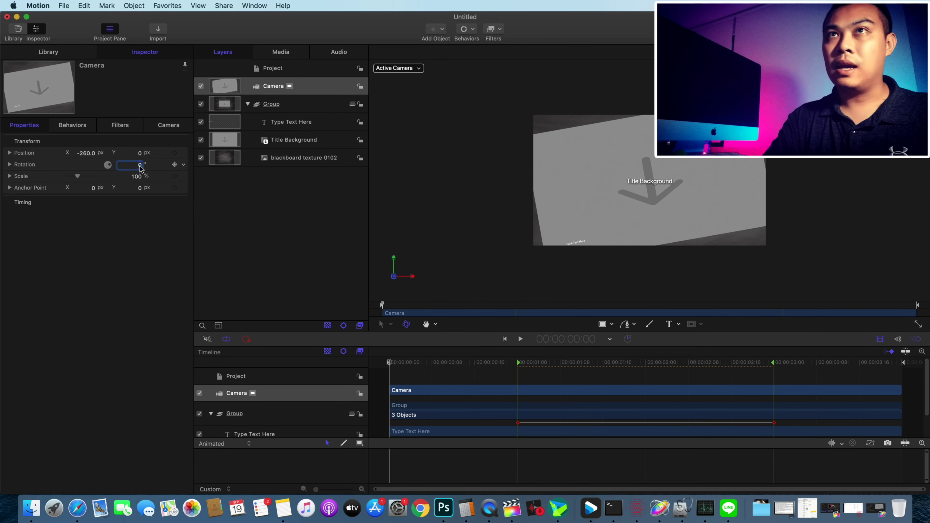
type("0")
key("Return")
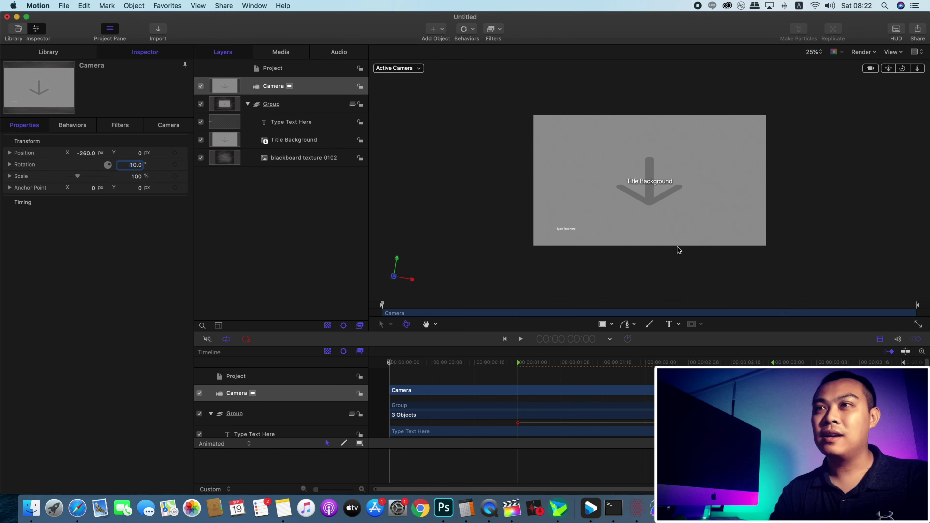
mouse_move(390, 363)
left_mouse_down()
mouse_move(522, 404)
mouse_move(367, 411)
left_mouse_up()
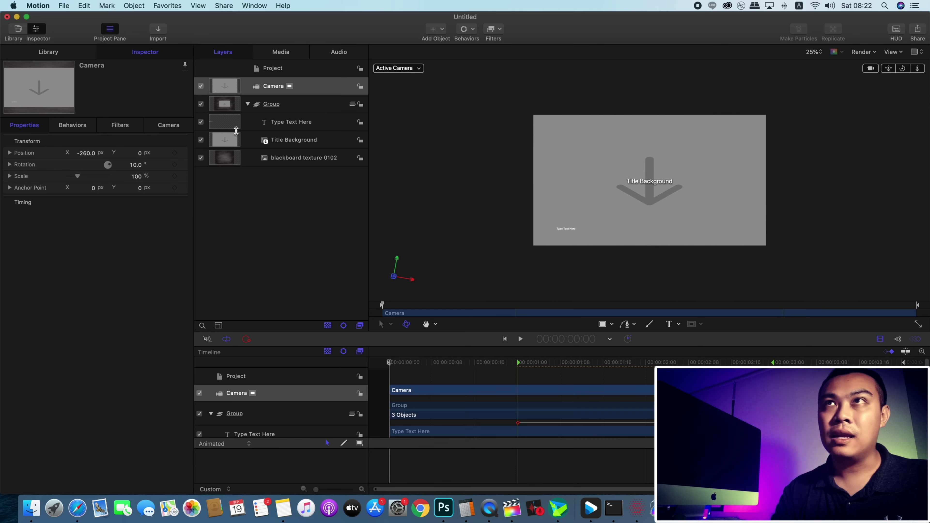
Step: Keyframe the Camera's Position, Rotation and Scale at frame 0, and Position at 1:00
left_click(332, 89)
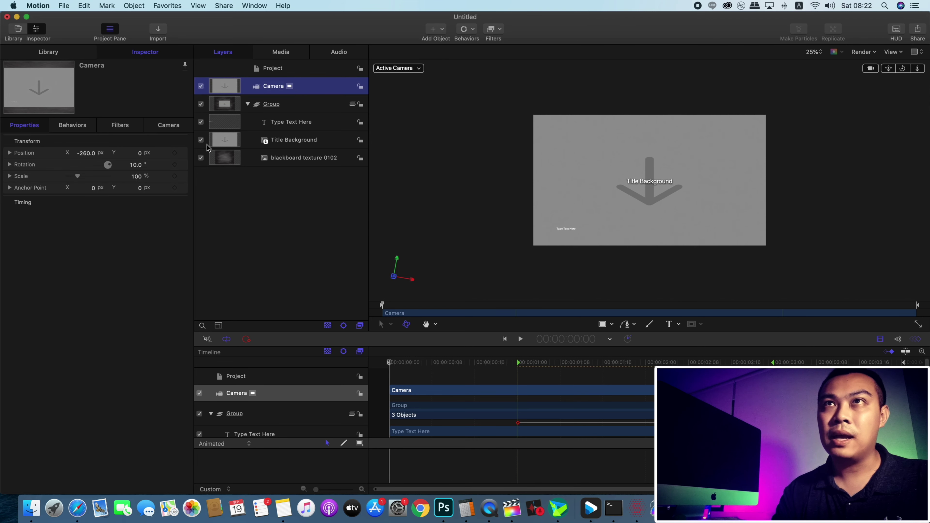
left_click(174, 153)
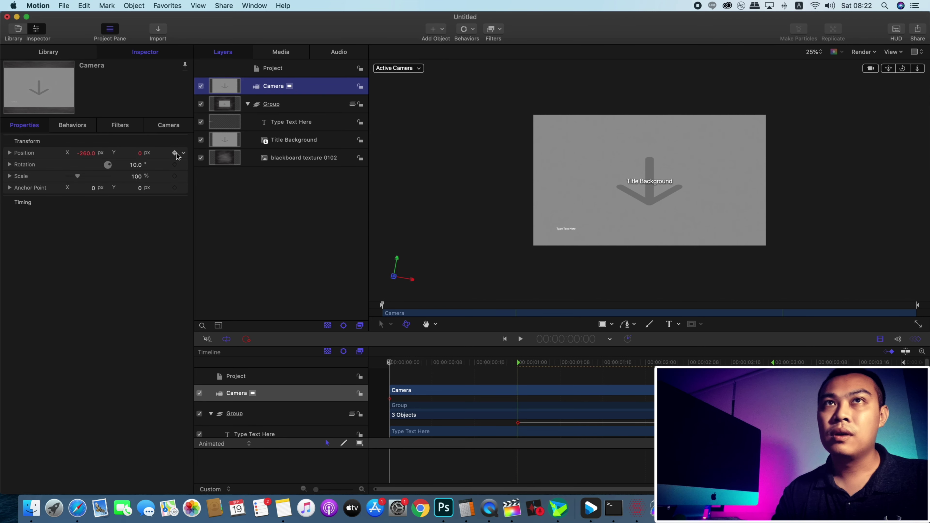
left_click(175, 165)
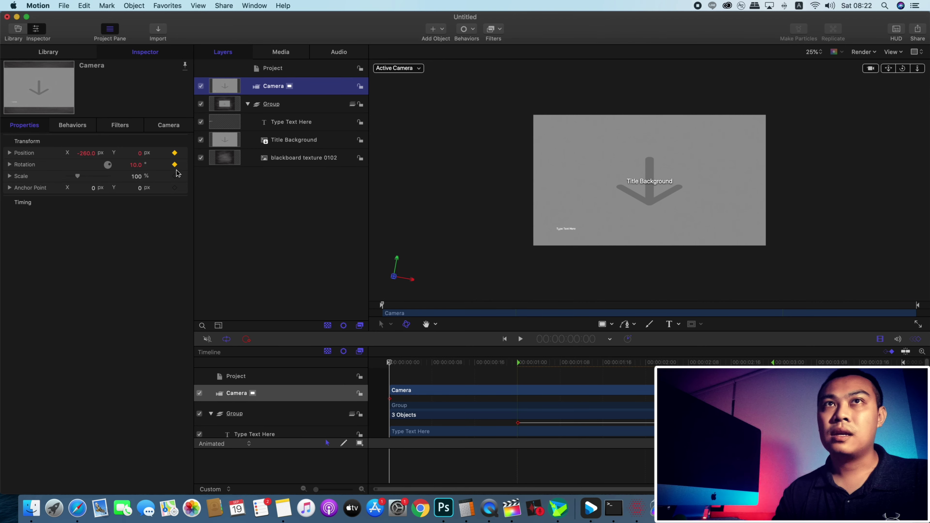
left_click(175, 177)
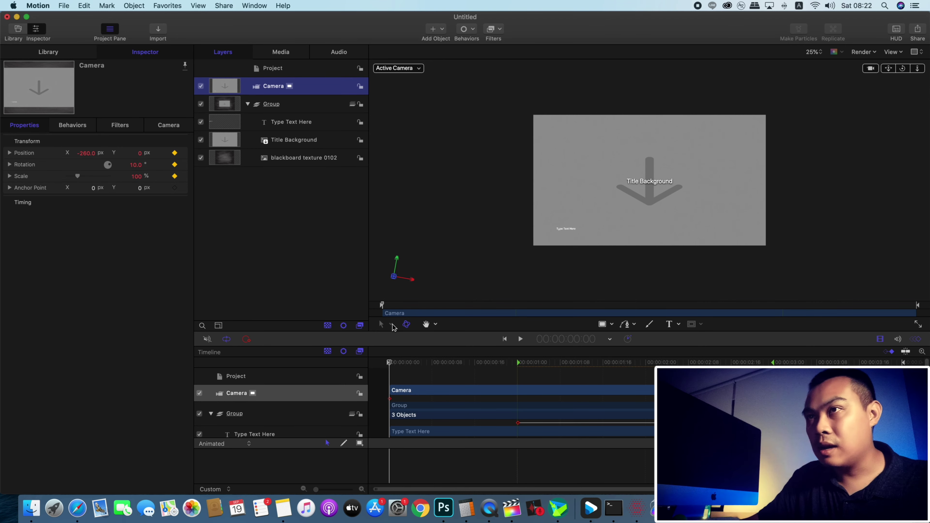
left_click(511, 363)
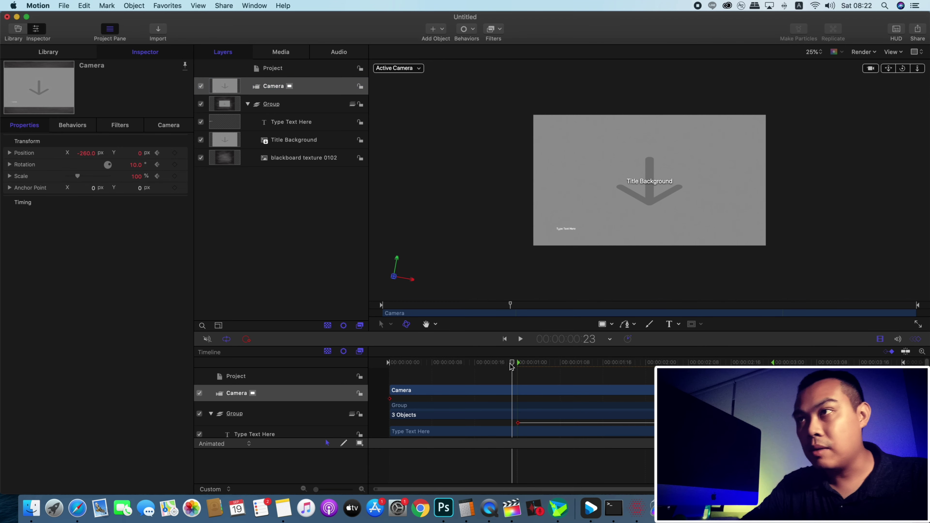
left_click_drag(512, 364, 518, 367)
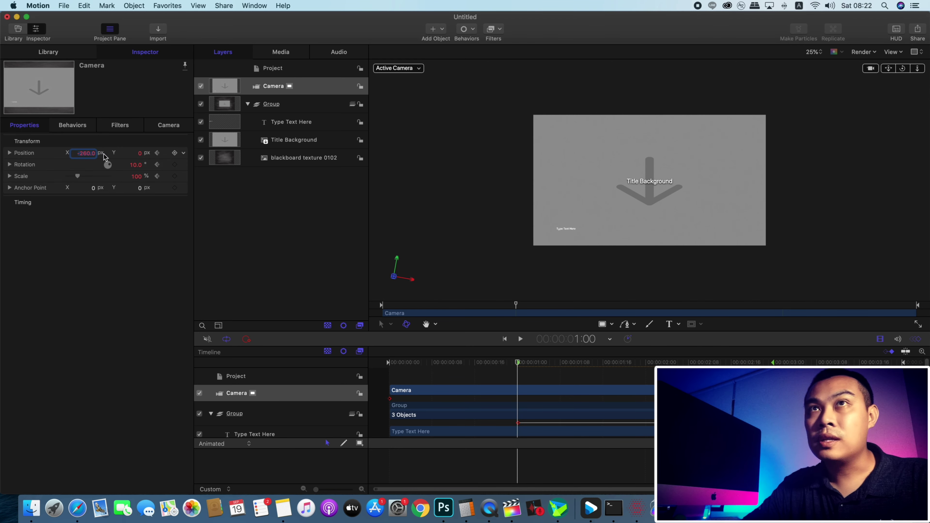
left_click(175, 153)
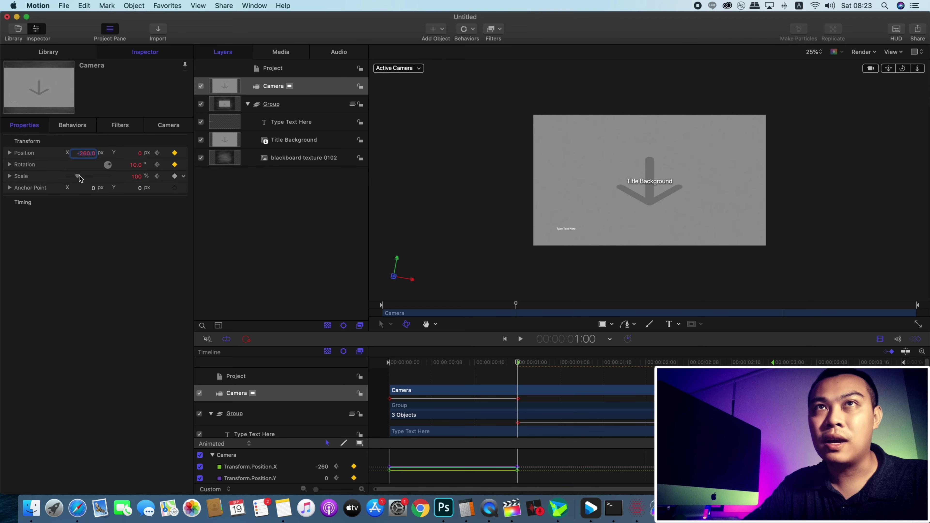
Step: At 1:00 set the Camera Scale to 160%, with the canvas zoom at Fit
left_click_drag(78, 176, 84, 180)
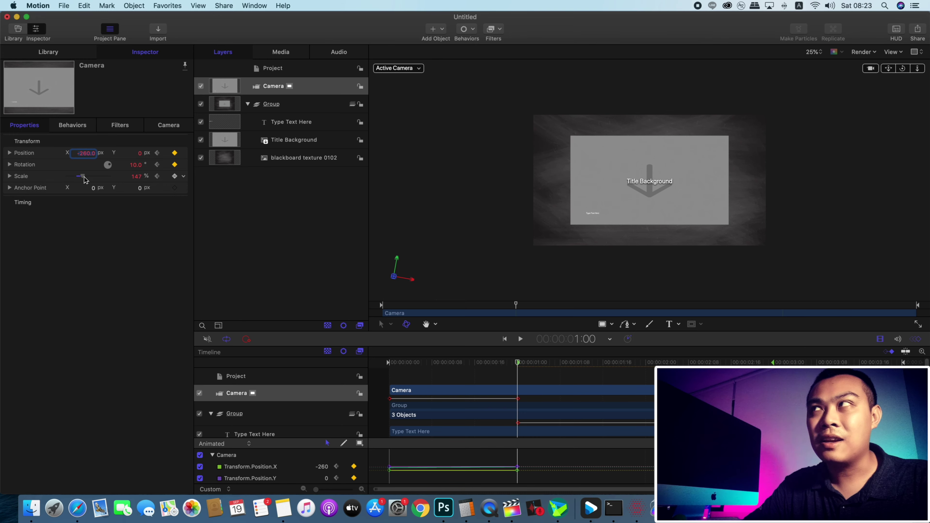
left_click(815, 52)
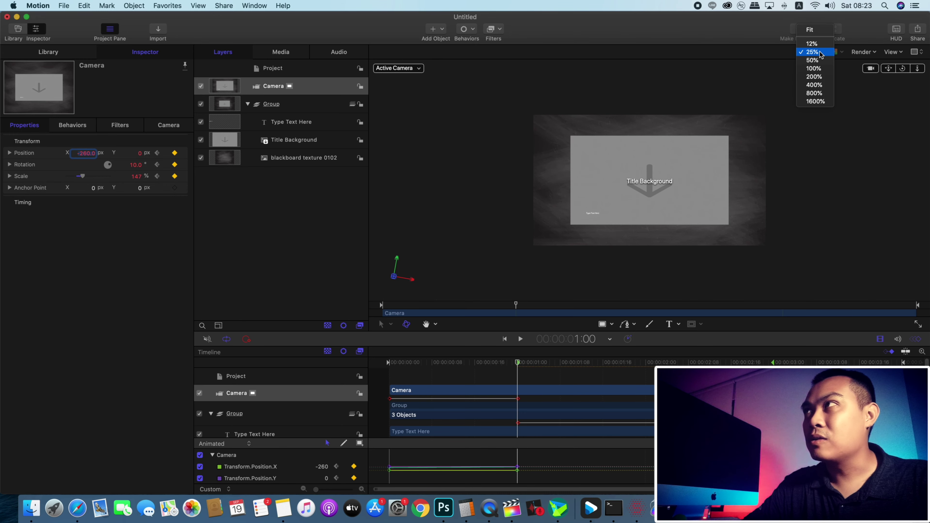
left_click(815, 30)
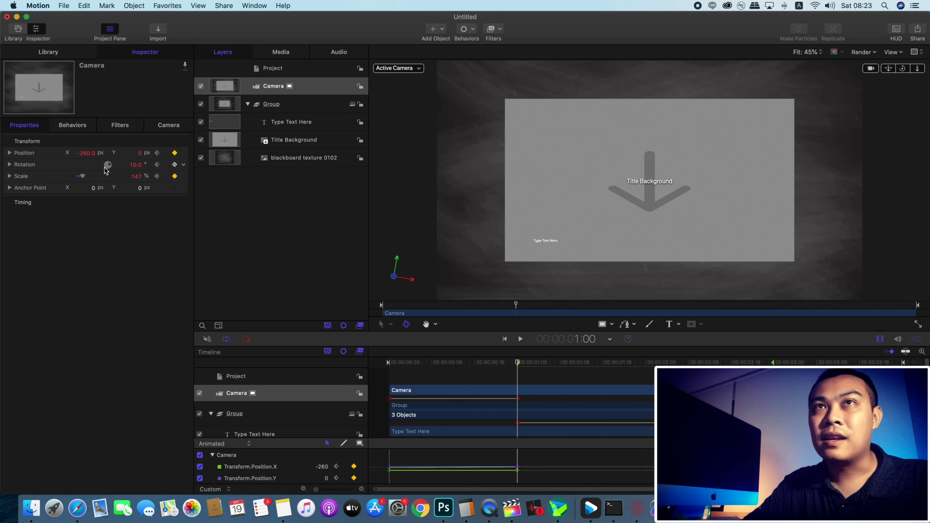
left_click_drag(84, 179, 88, 182)
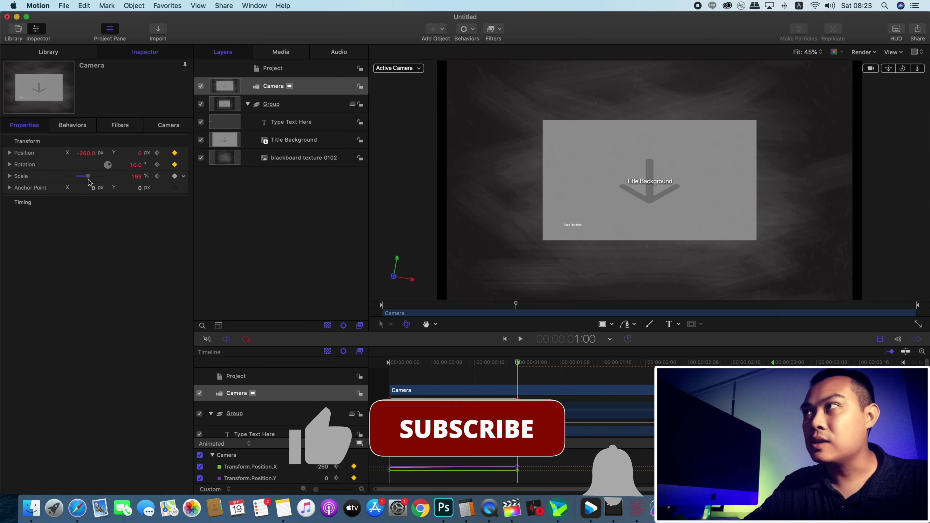
left_click_drag(89, 182, 112, 178)
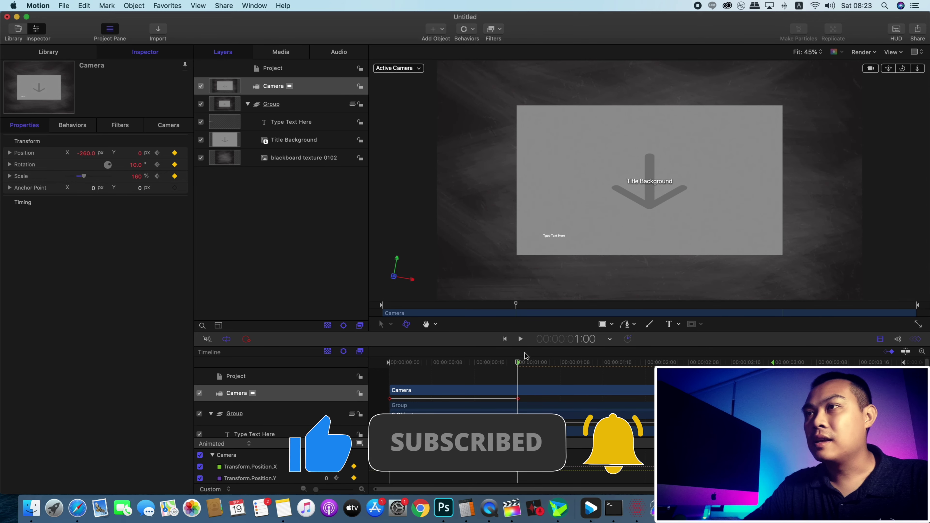
mouse_move(518, 363)
left_mouse_down()
mouse_move(474, 362)
mouse_move(517, 383)
left_mouse_up()
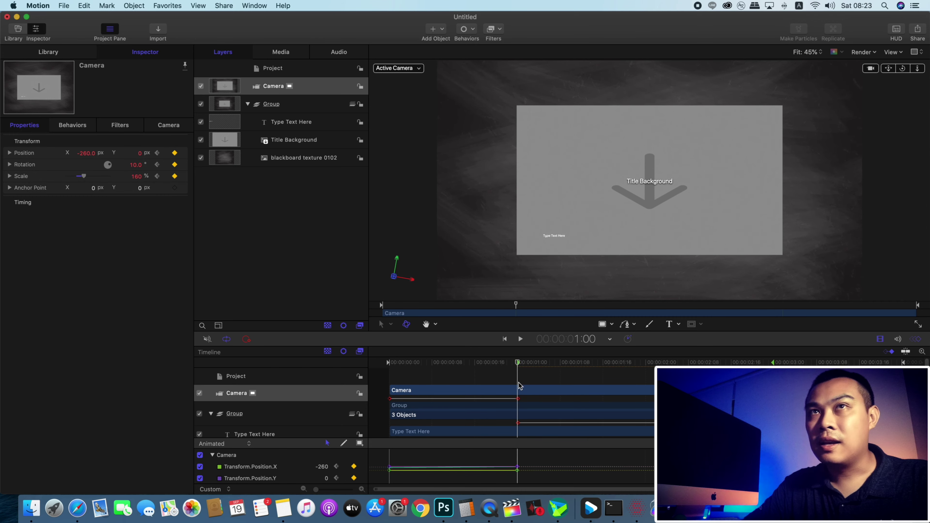
Step: Set the Camera Rotation at 1:00 to 0°, then return to the start to compare
left_click(135, 165)
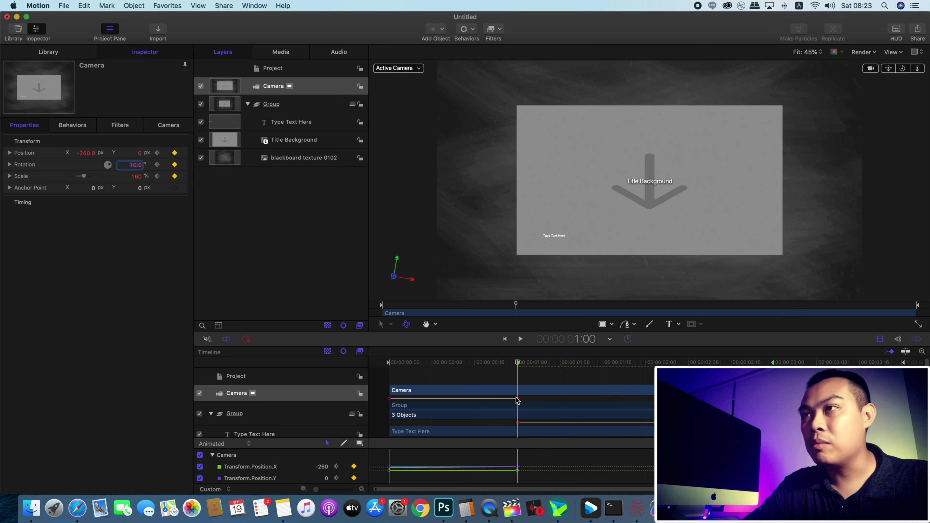
type("0")
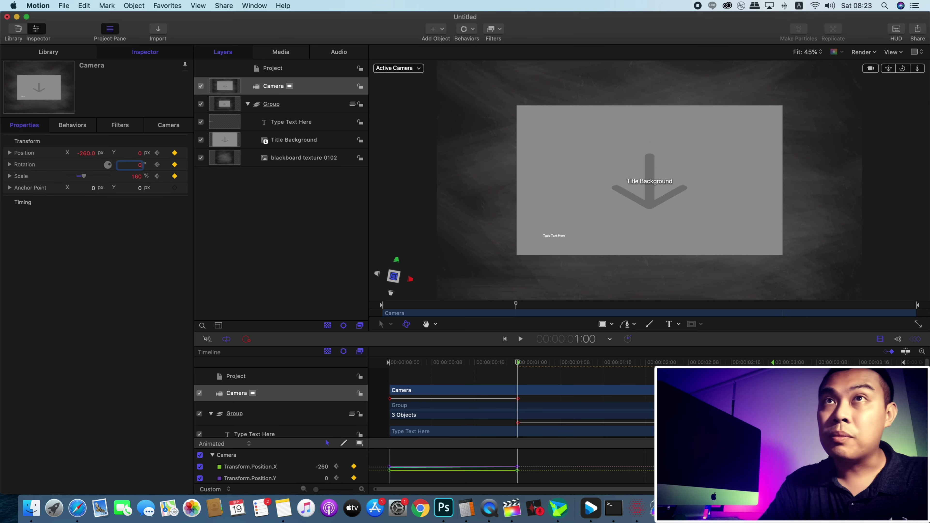
key("Return")
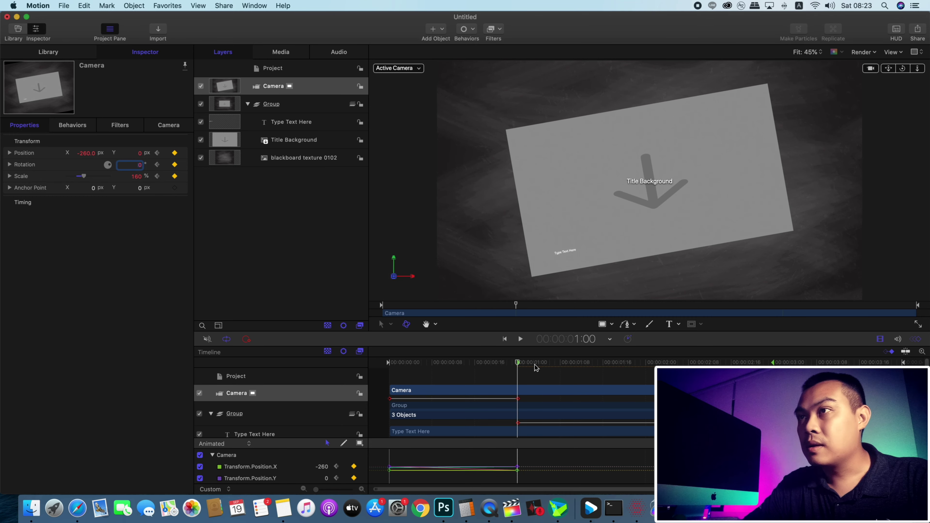
left_click_drag(520, 365, 352, 365)
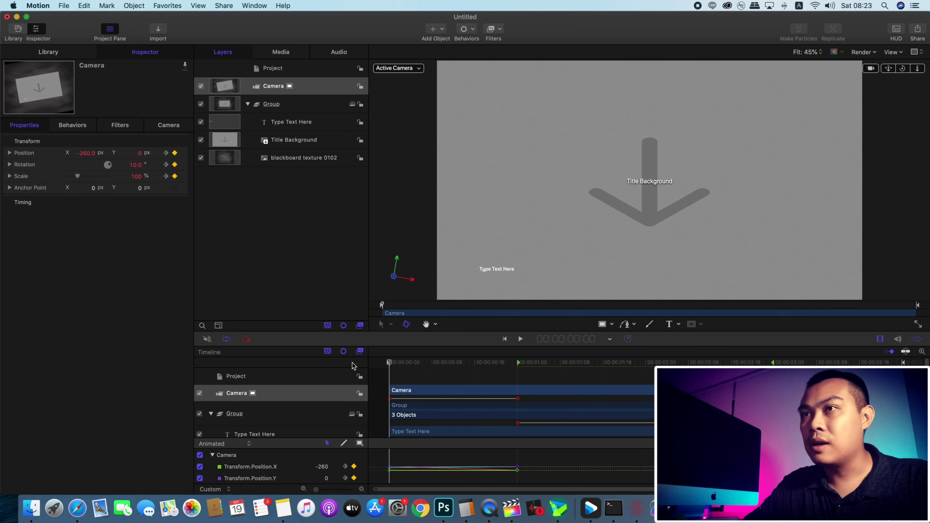
key("space")
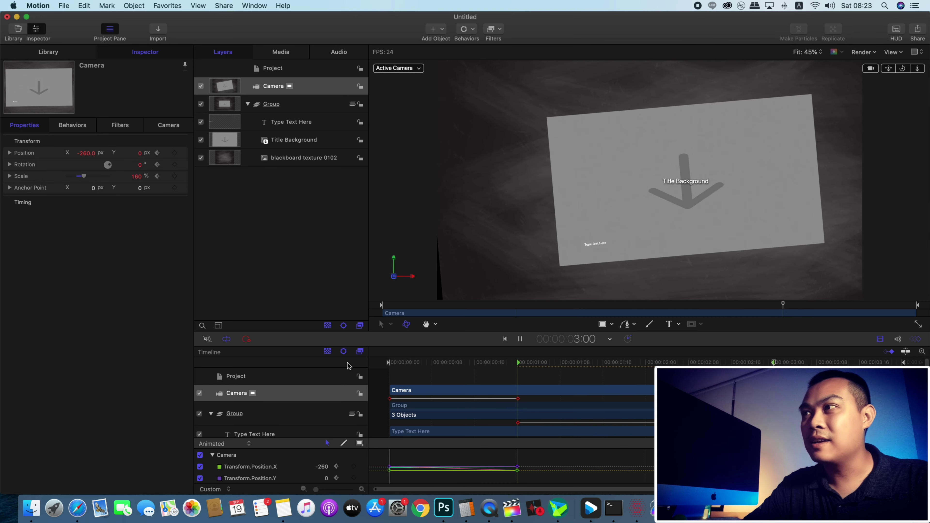
key("space")
mouse_move(488, 362)
left_mouse_down()
mouse_move(545, 361)
mouse_move(519, 366)
left_mouse_up()
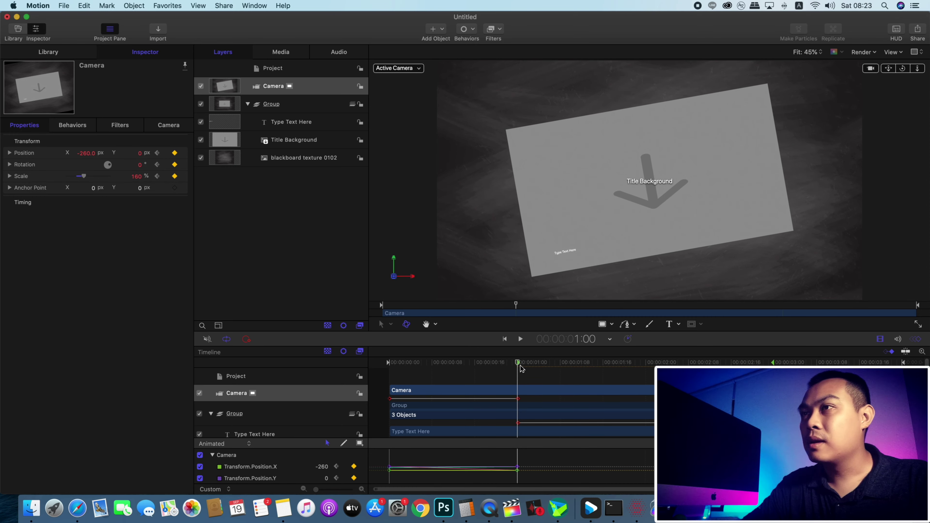
left_click_drag(520, 366, 789, 362)
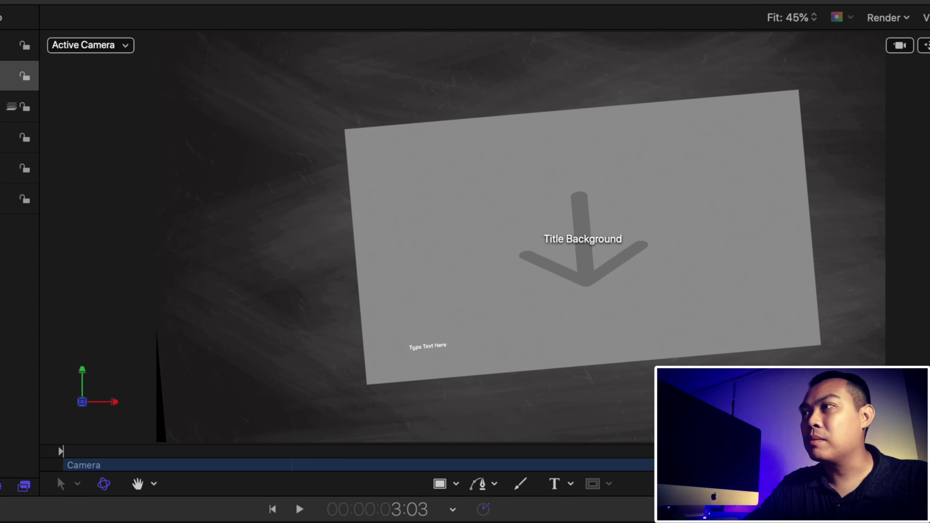
left_click_drag(789, 450, 62, 450)
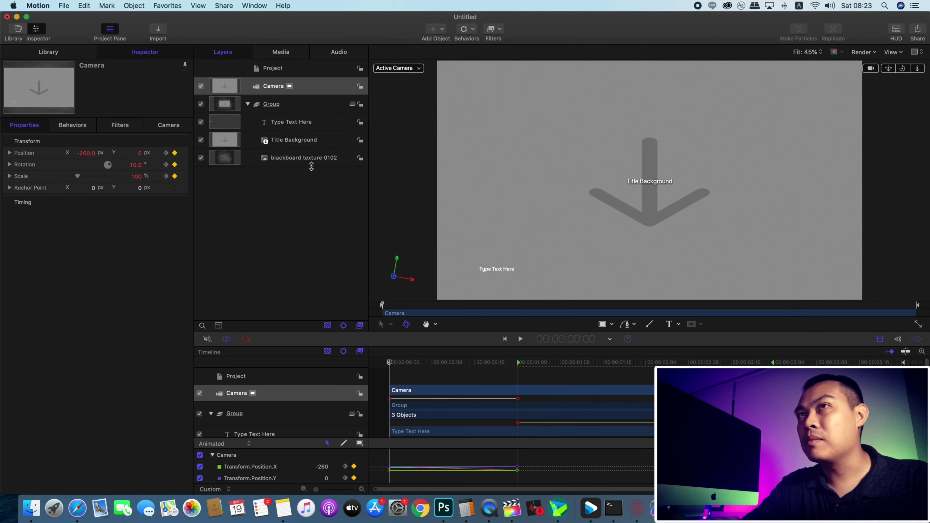
Step: Set the blackboard texture 0102 layer's scale to 700%
left_click(307, 162)
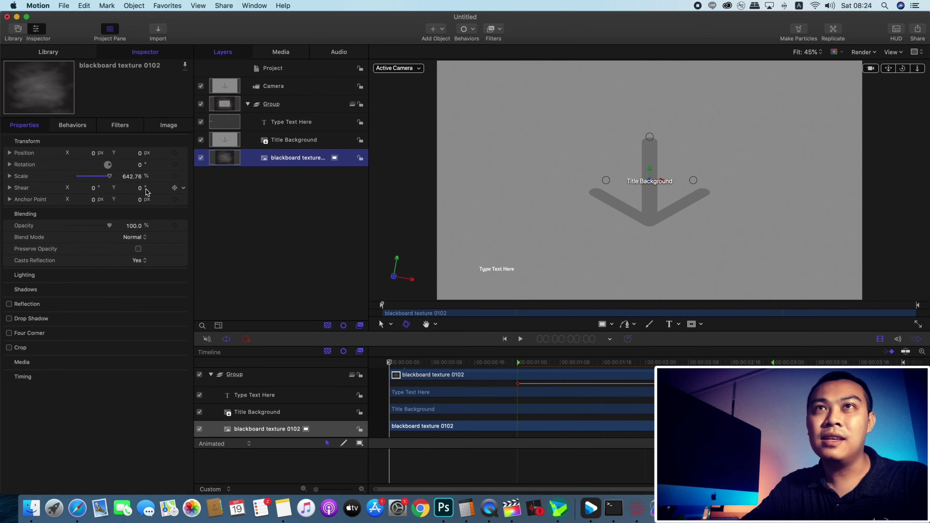
left_click(134, 178)
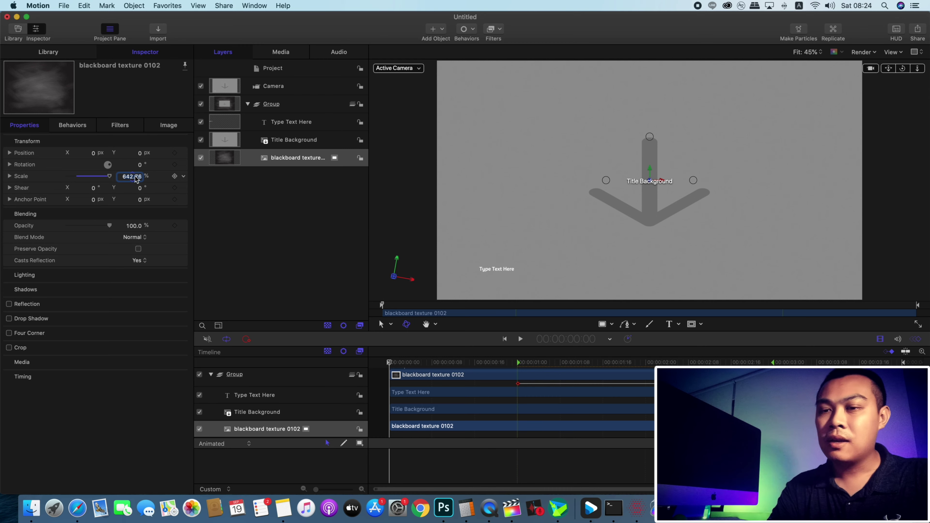
type("700")
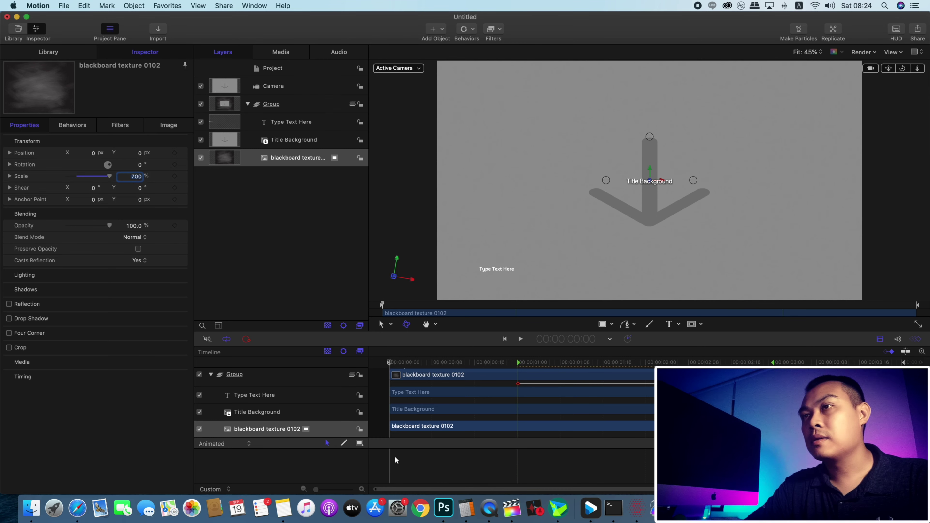
Step: Play and scrub the camera tilt to the three-second mark, ending with the Camera selected
key("space")
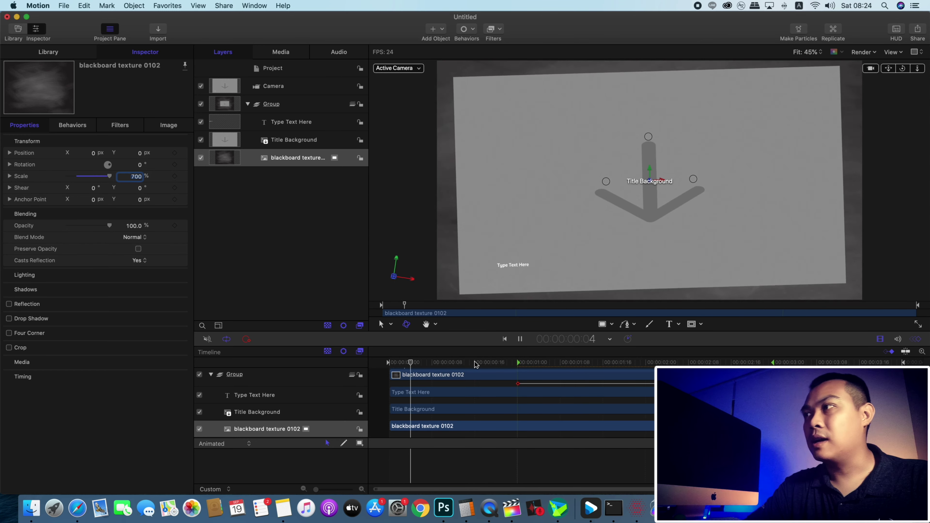
key("space")
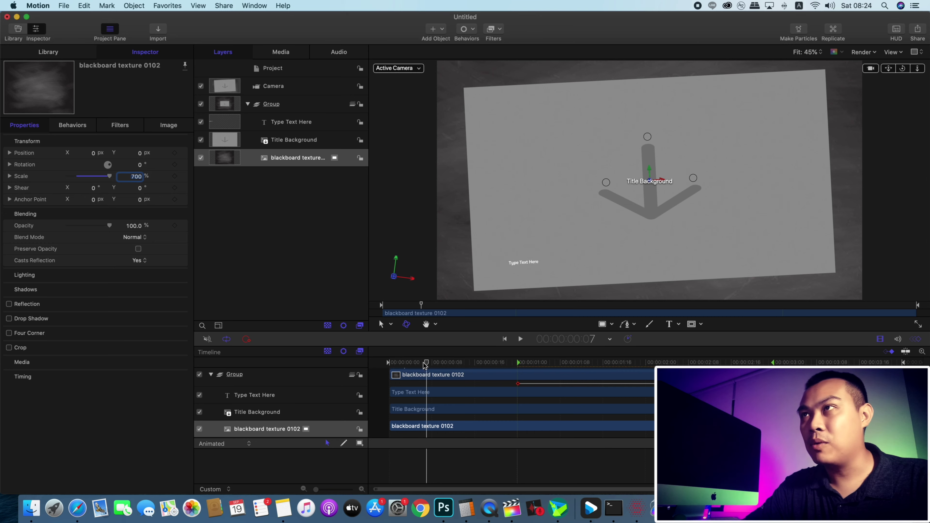
left_click_drag(425, 364, 527, 373)
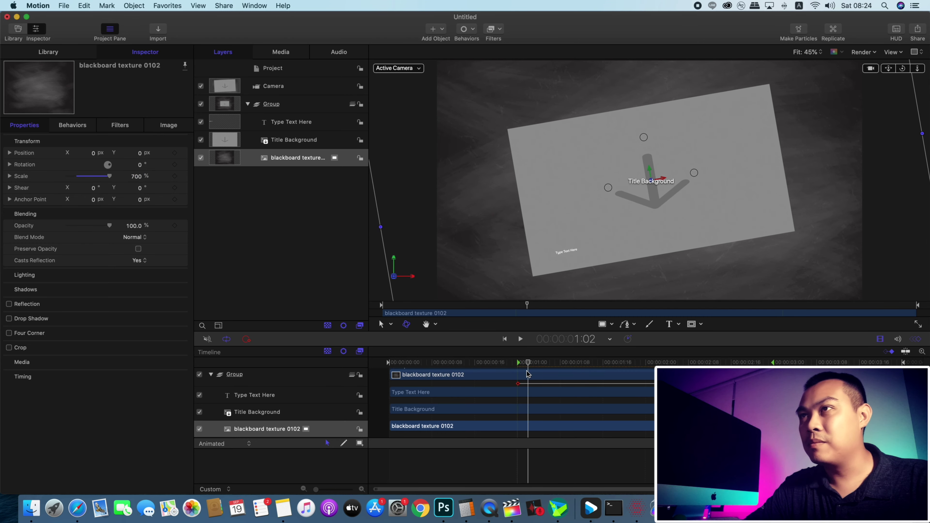
key("space")
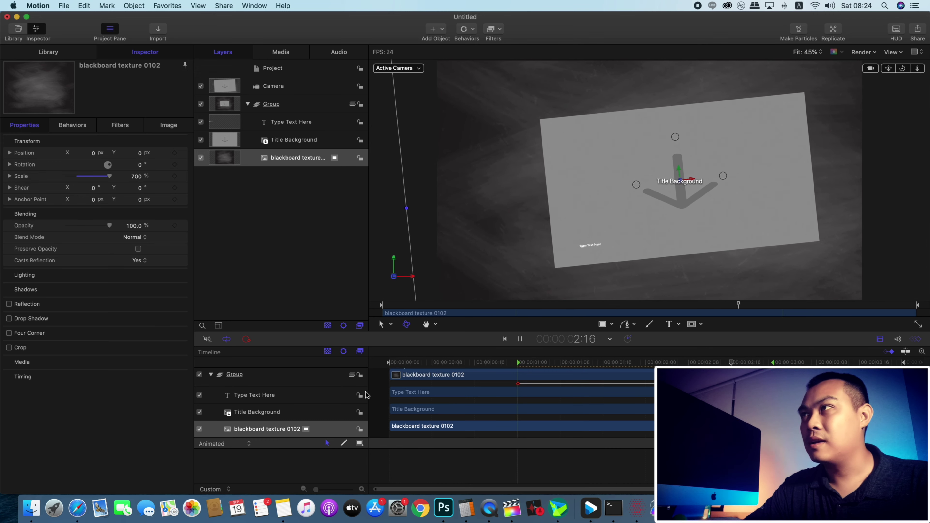
key("space")
key("Home")
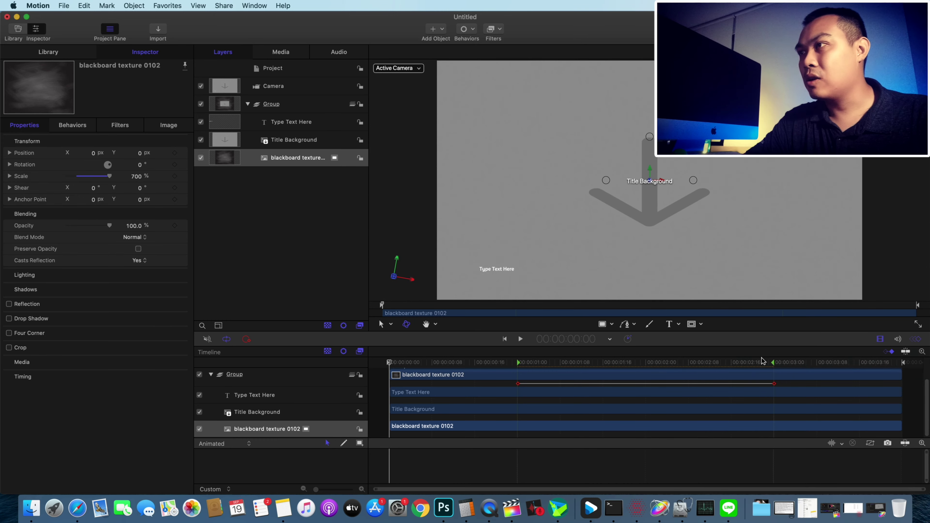
left_click(795, 365)
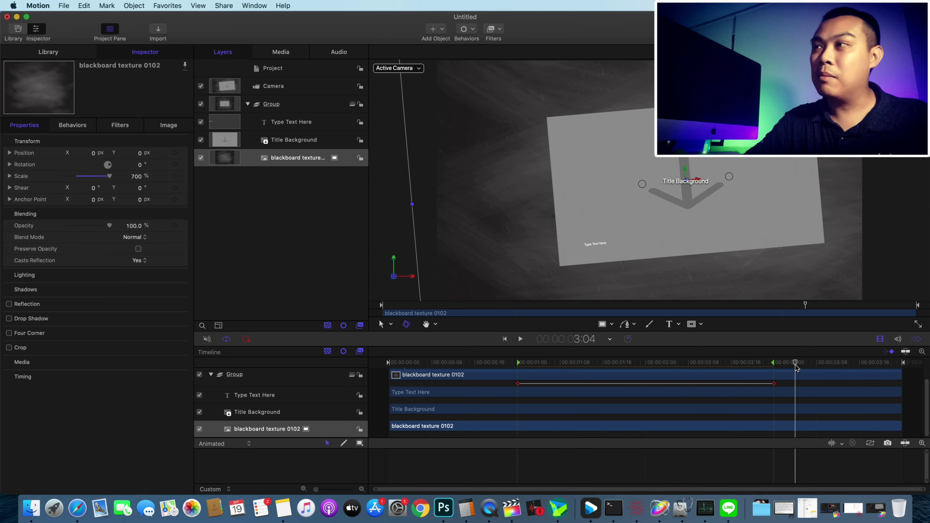
mouse_move(795, 365)
left_mouse_down()
mouse_move(908, 379)
mouse_move(774, 370)
left_mouse_up()
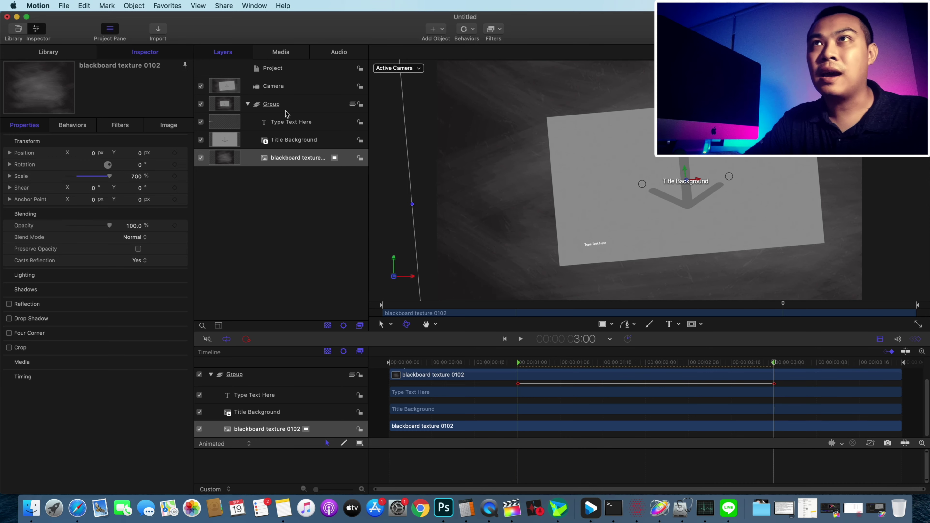
left_click(296, 86)
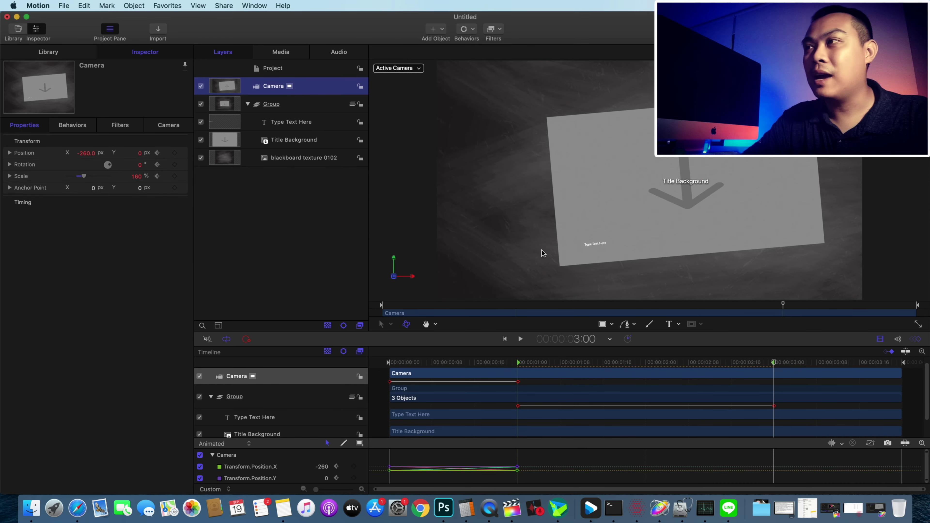
Step: Keyframe the Camera's Position, Rotation and Scale at 3:00, then move the playhead to 3:23
left_click(175, 153)
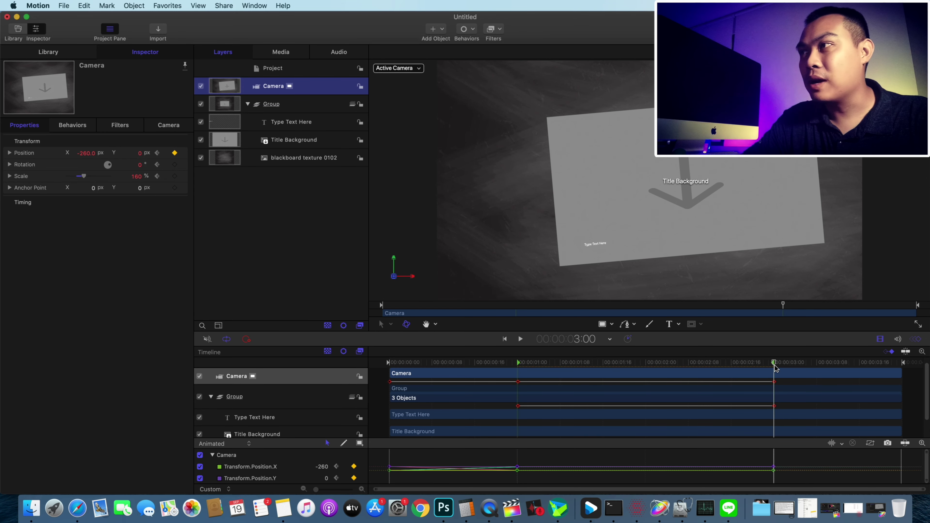
left_click(175, 164)
left_click(175, 176)
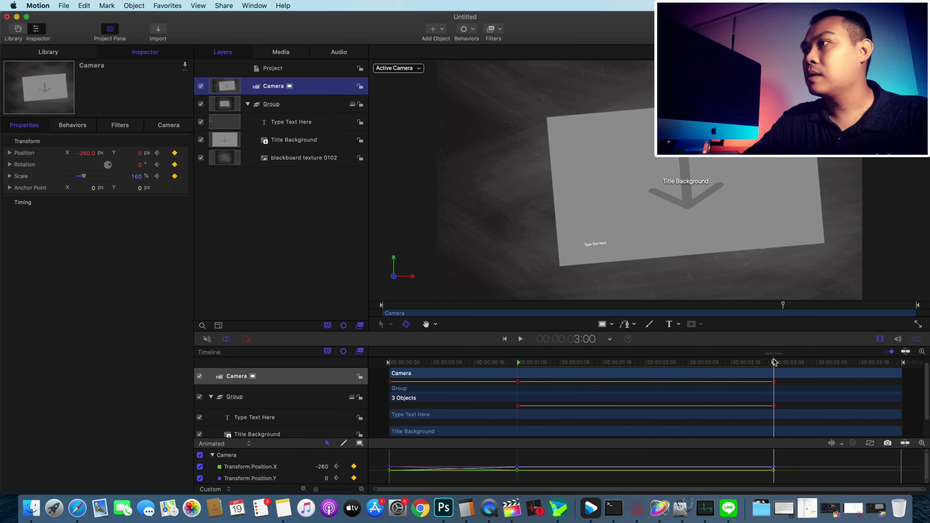
left_click_drag(776, 365, 904, 376)
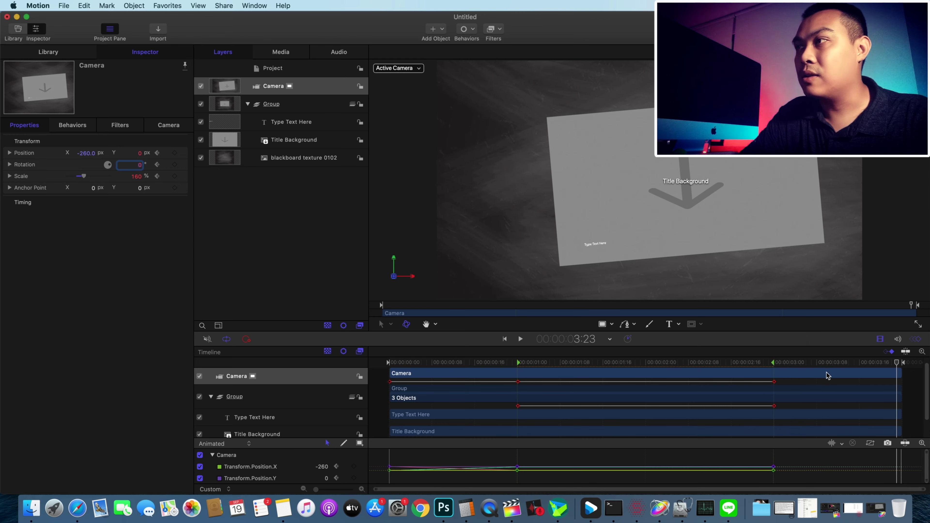
Step: Add a Group rotation keyframe at exactly the 3:00 mark
left_click(780, 363)
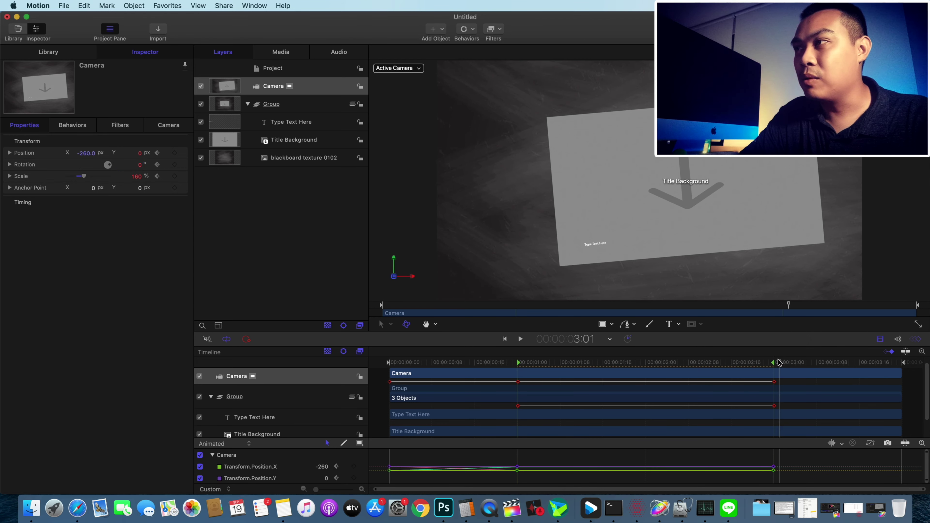
left_click_drag(779, 363, 776, 363)
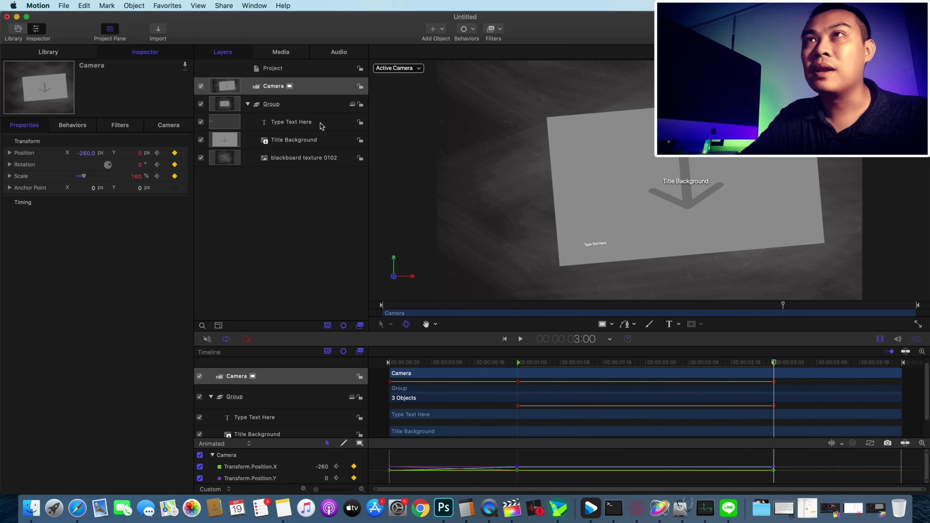
left_click(302, 107)
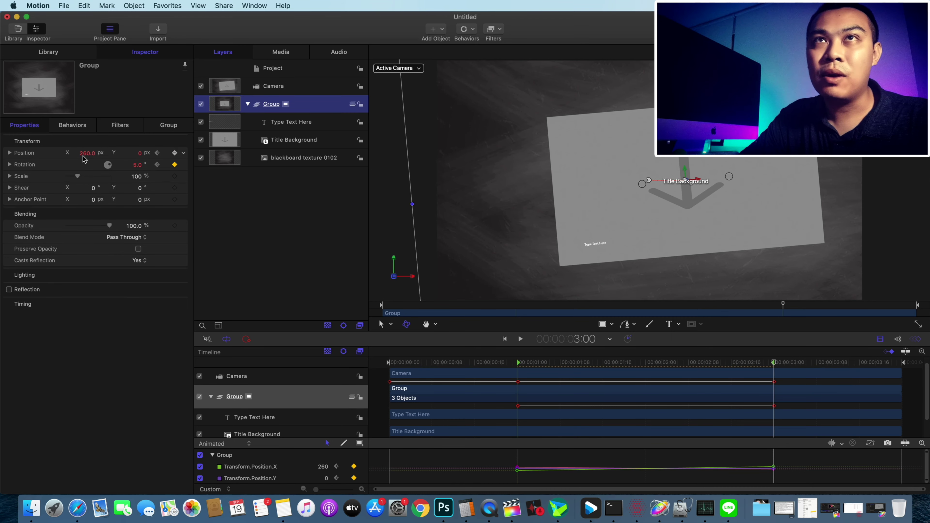
left_click(174, 164)
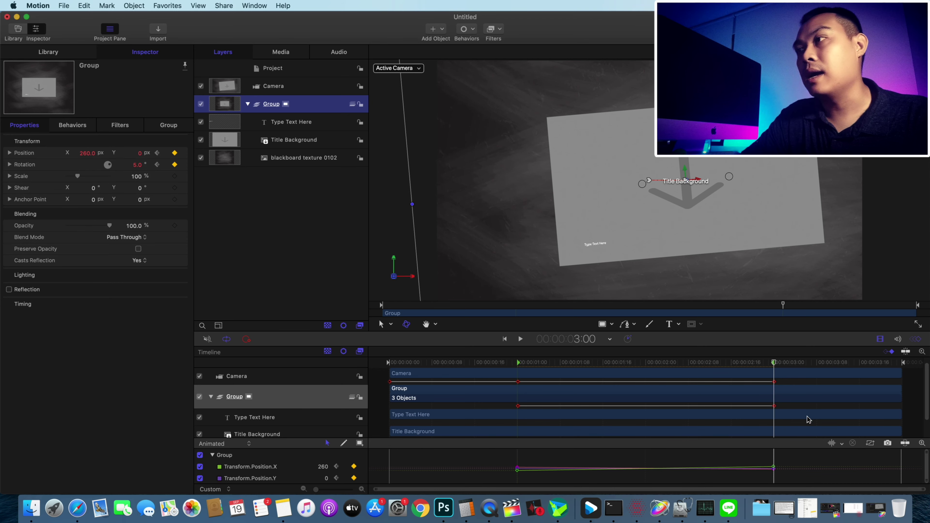
Step: At 3:23, set the Camera's scale to 100%
left_click_drag(776, 365, 917, 374)
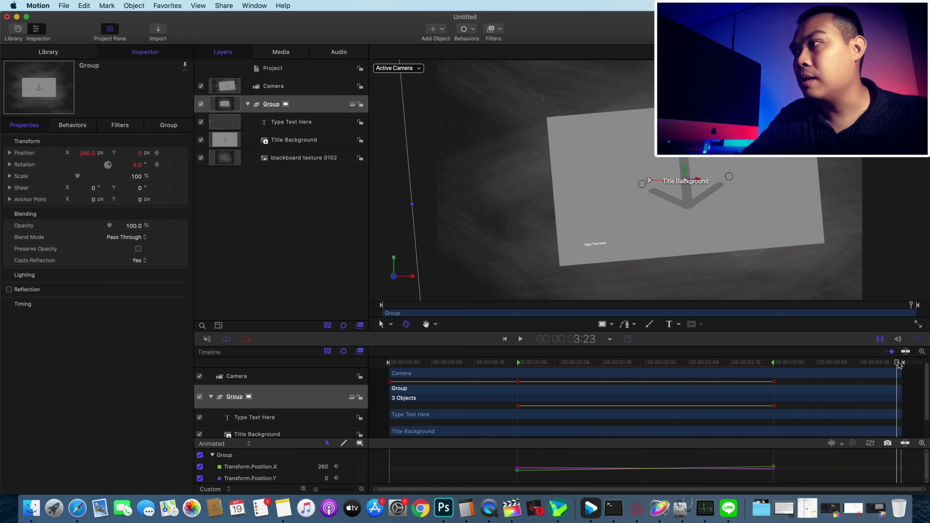
left_click(325, 88)
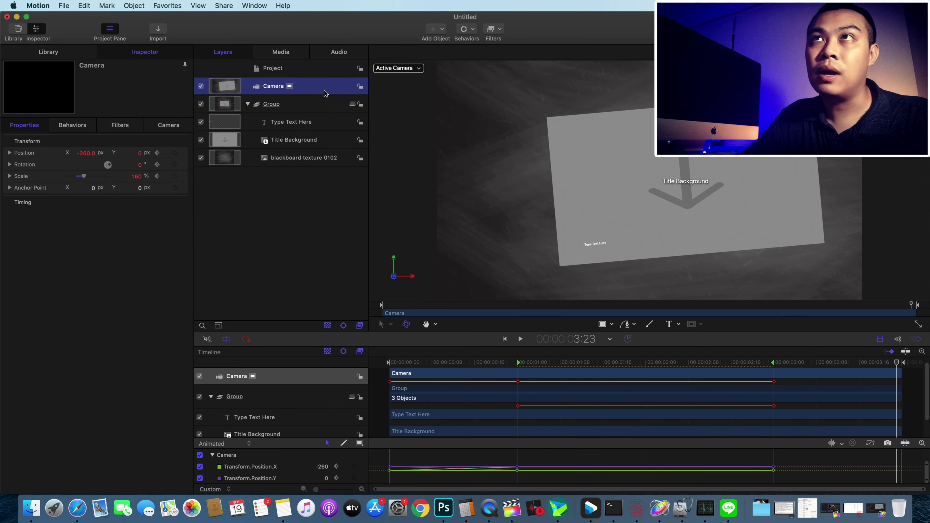
left_click(135, 177)
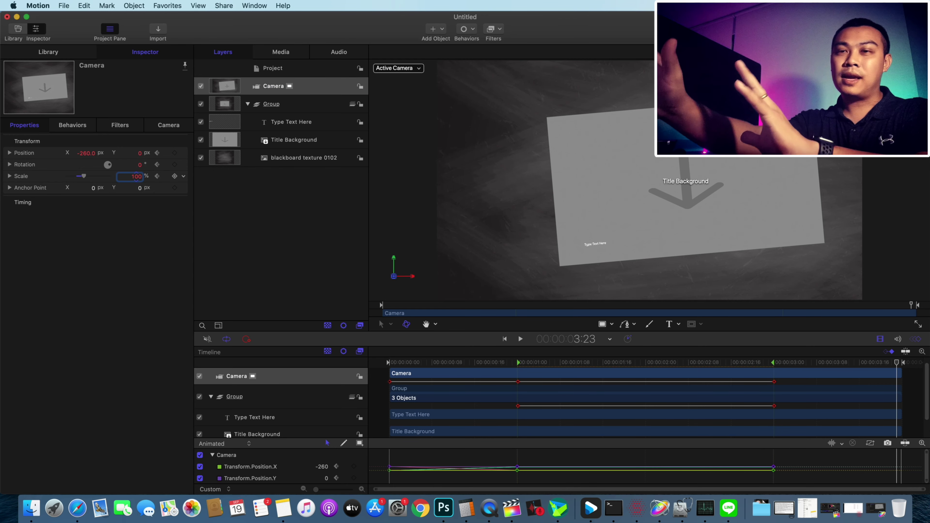
key("Return")
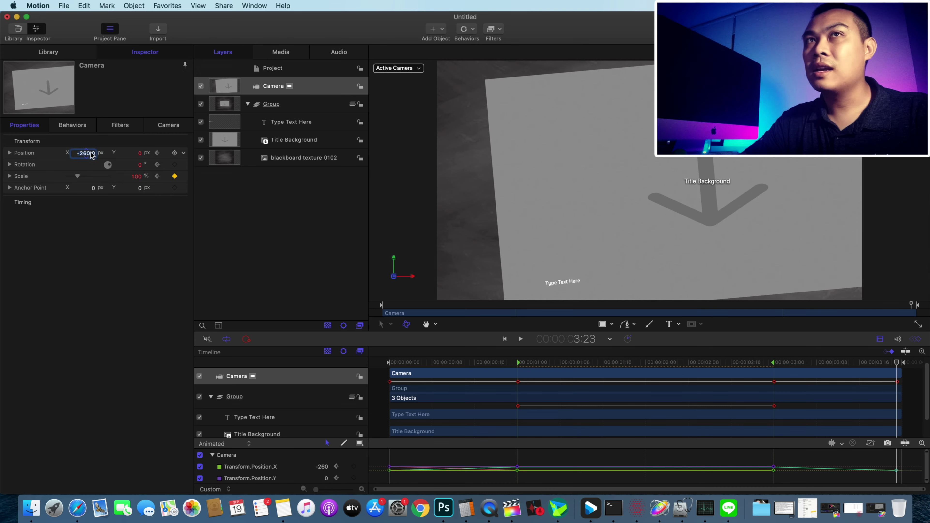
Step: Give the Camera a final Position X of 260 px and a rotation of 5°
left_click_drag(86, 154, 87, 155)
type("216")
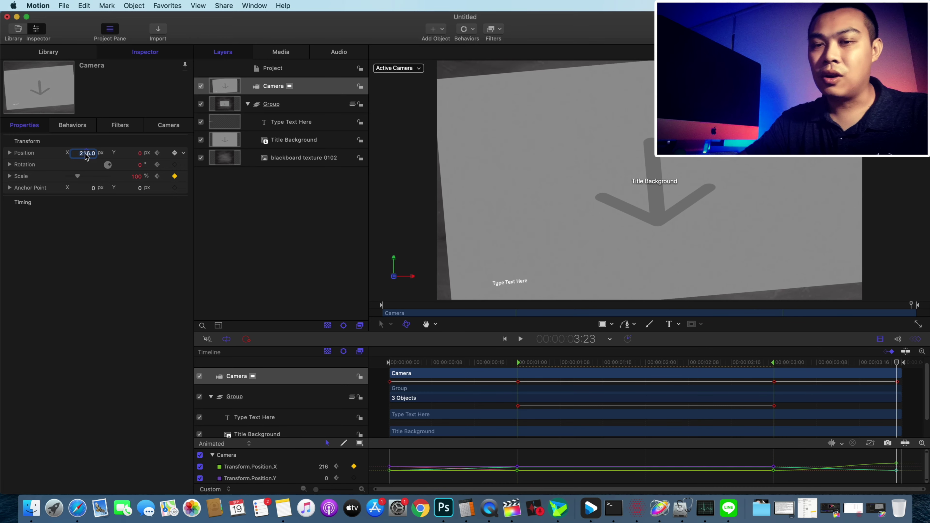
type("240")
key("Return")
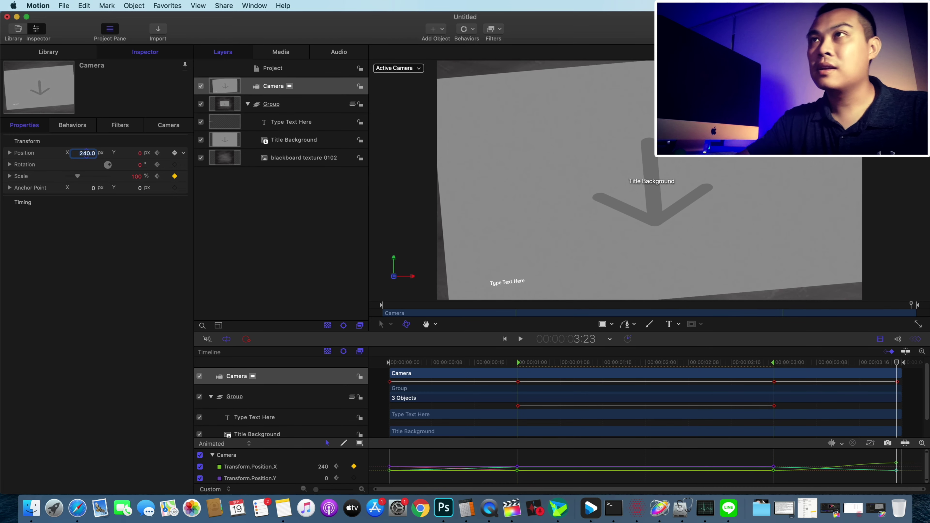
left_click(141, 156)
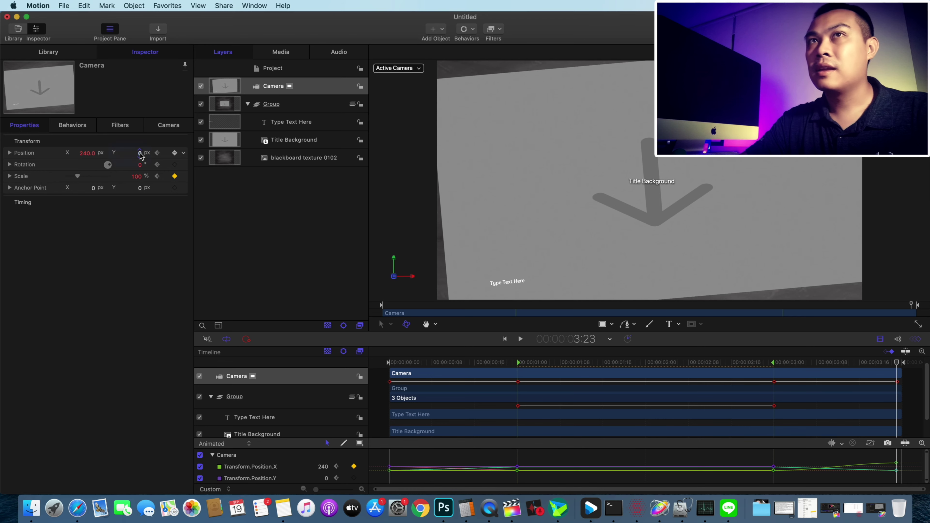
left_click(139, 166)
type("5")
key("Return")
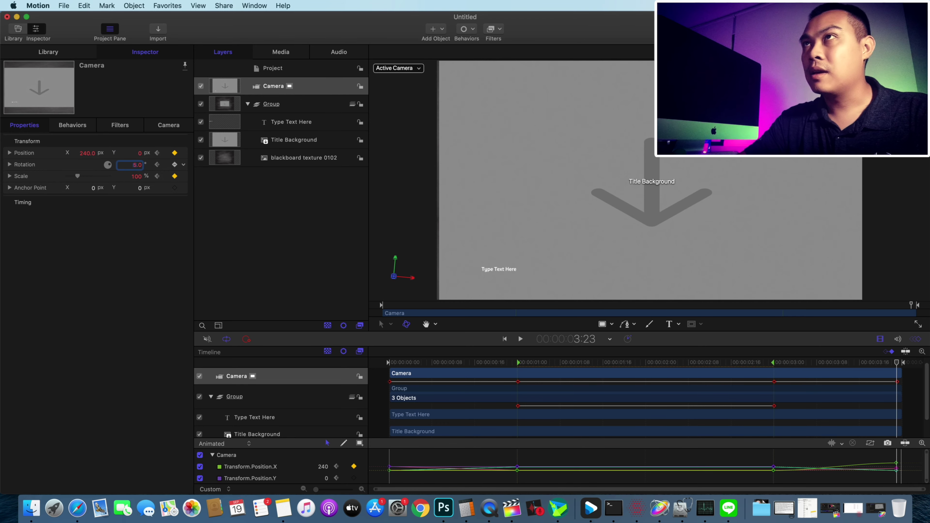
left_click(89, 153)
type("260")
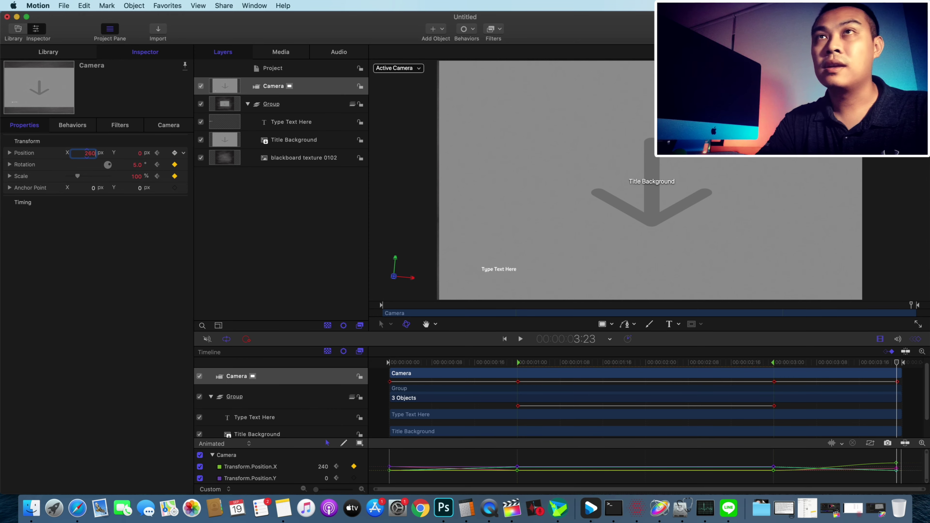
key("Return")
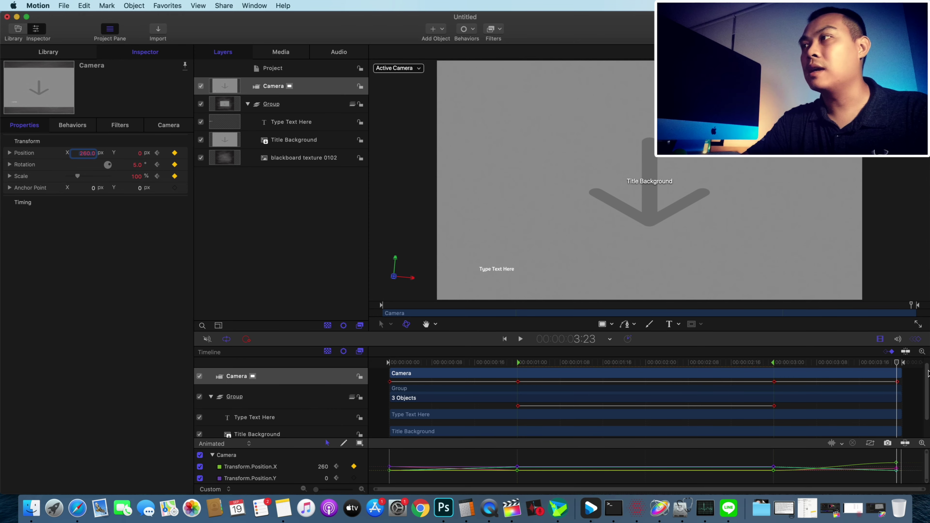
key("Home")
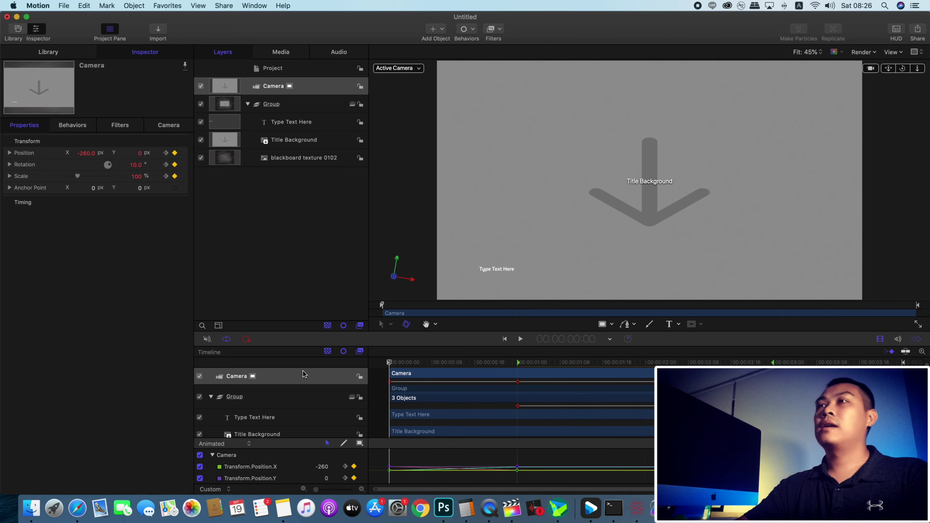
key("space")
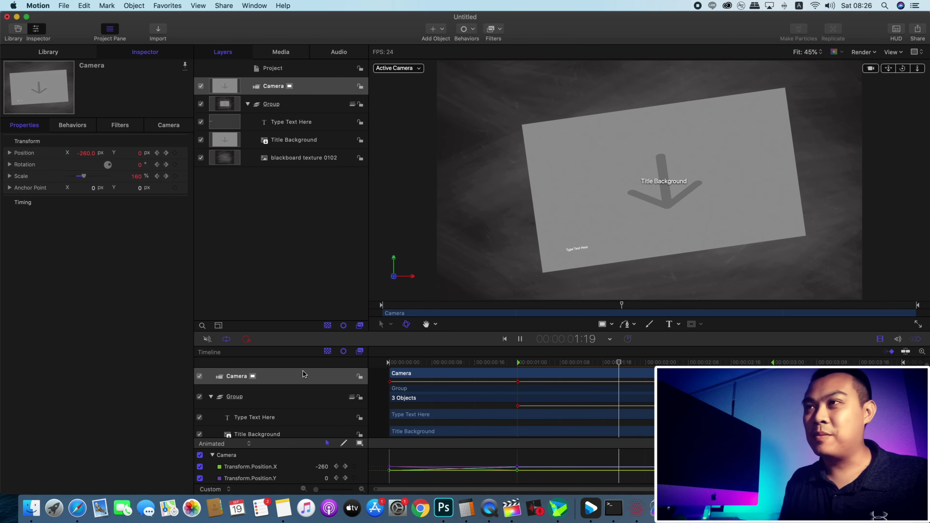
key("space")
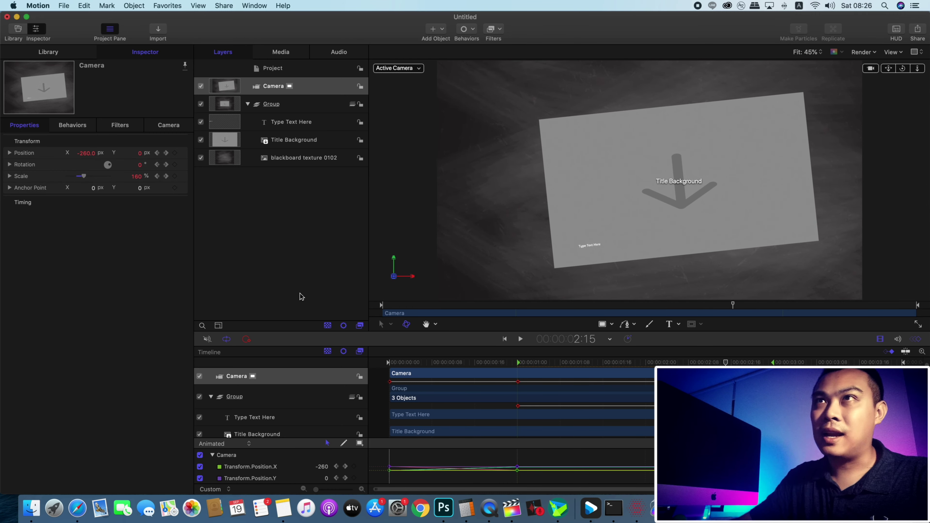
left_click(321, 155)
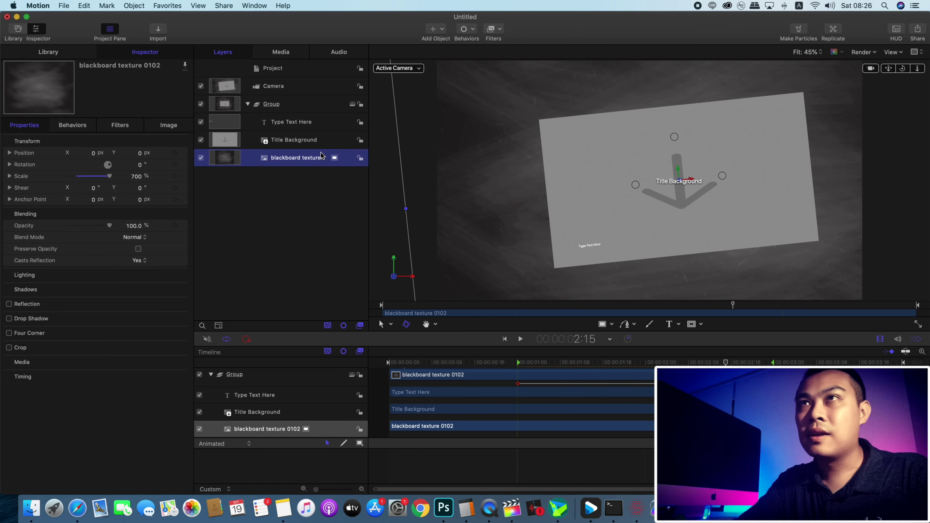
left_click(320, 122)
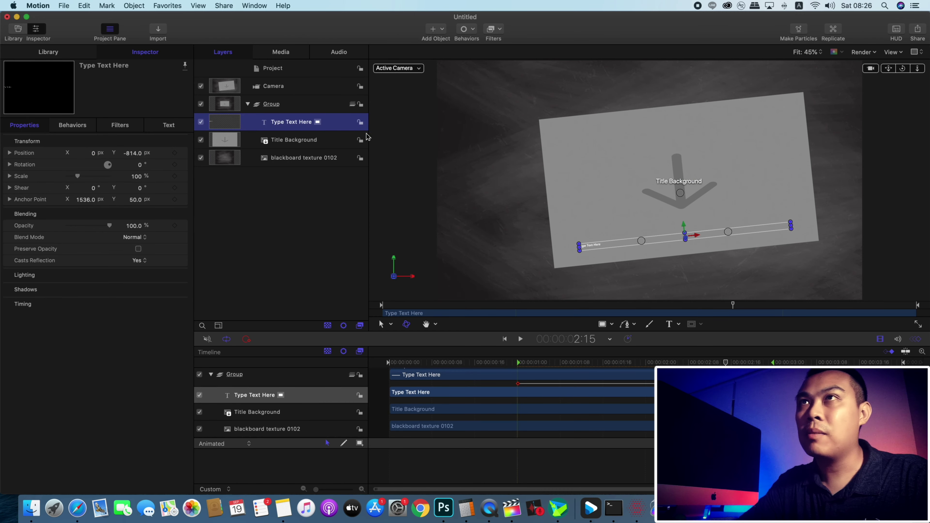
left_click(324, 143)
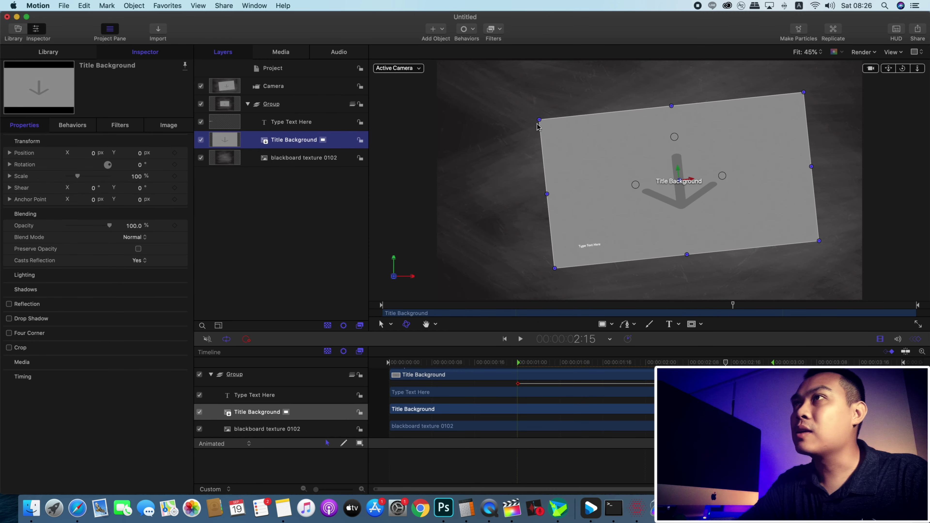
left_click(300, 156)
left_click(322, 139)
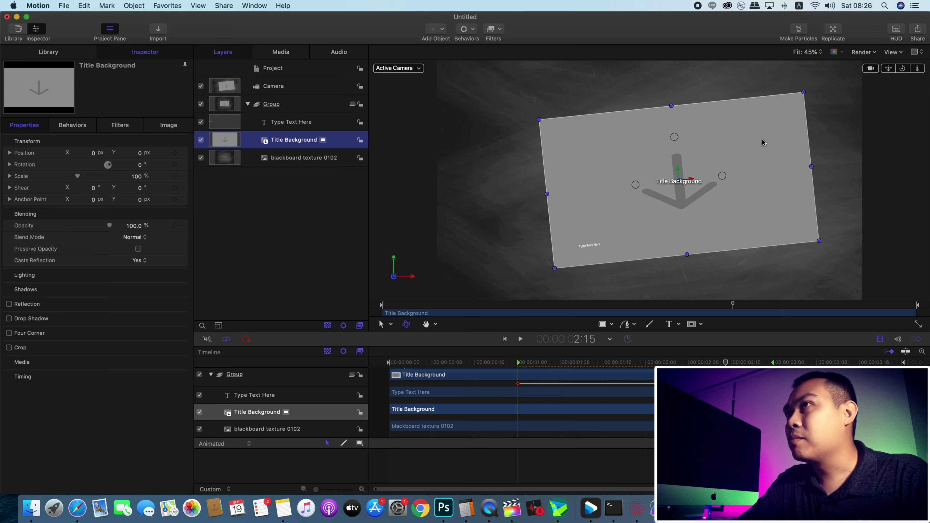
Step: With the Bezier tool, place points at the card's bottom-left and lower-right corners, closing at top-left
left_click(634, 326)
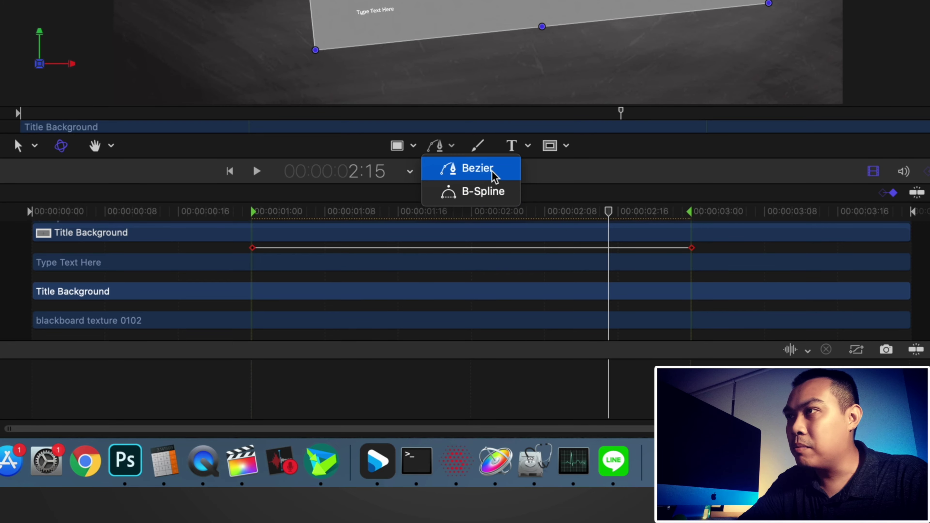
left_click(492, 172)
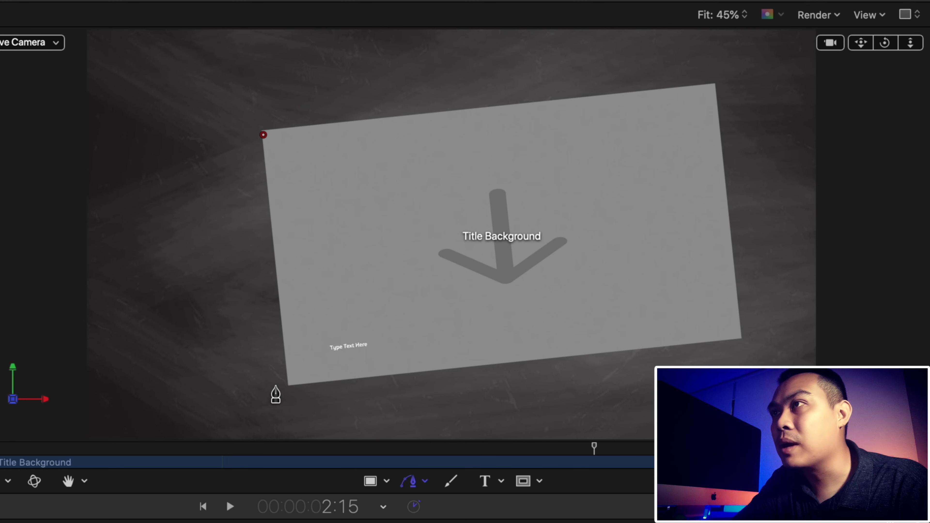
left_click(275, 386)
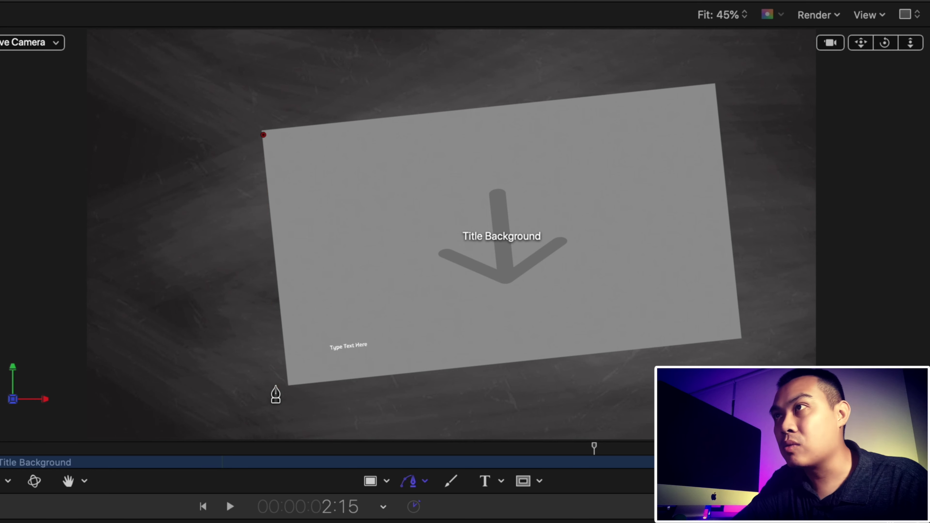
mouse_move(275, 386)
left_mouse_down()
mouse_move(267, 386)
mouse_move(345, 402)
left_mouse_up()
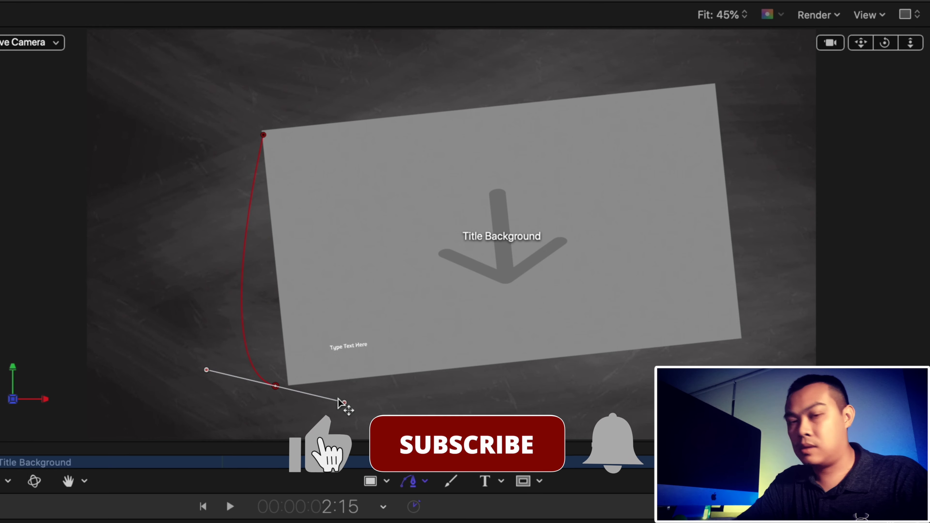
key("super+z")
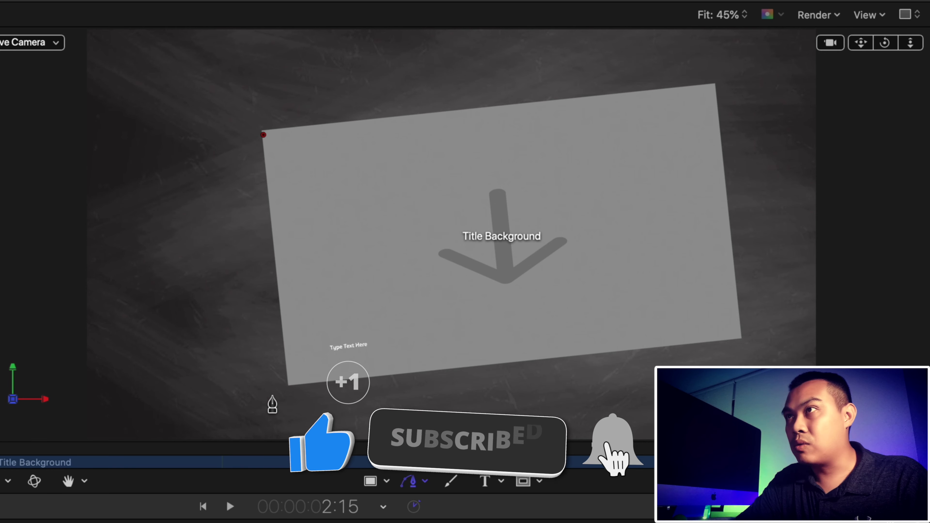
left_click(272, 396)
left_click_drag(267, 396, 262, 399)
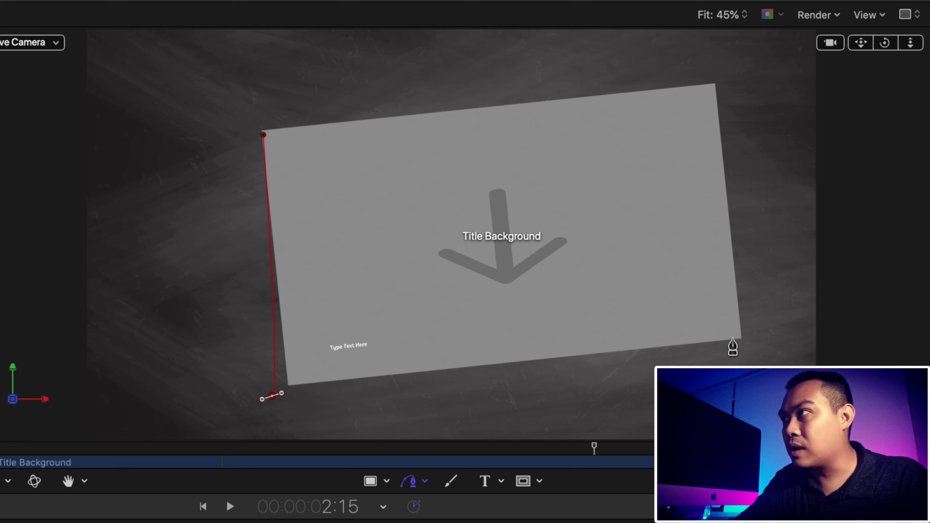
left_click(733, 336)
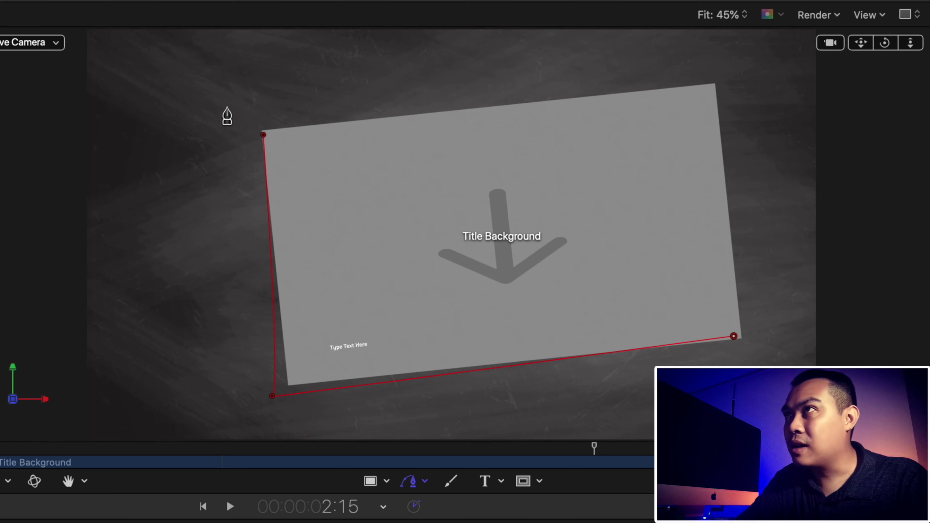
left_click(264, 135)
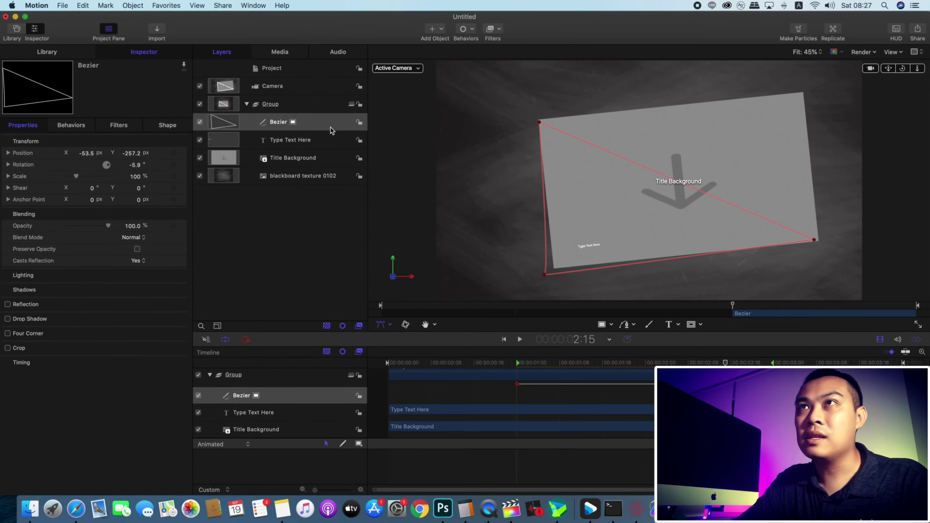
Step: Give the Bezier triangle no outline and a dark grey fill
left_click(331, 127)
left_click(167, 125)
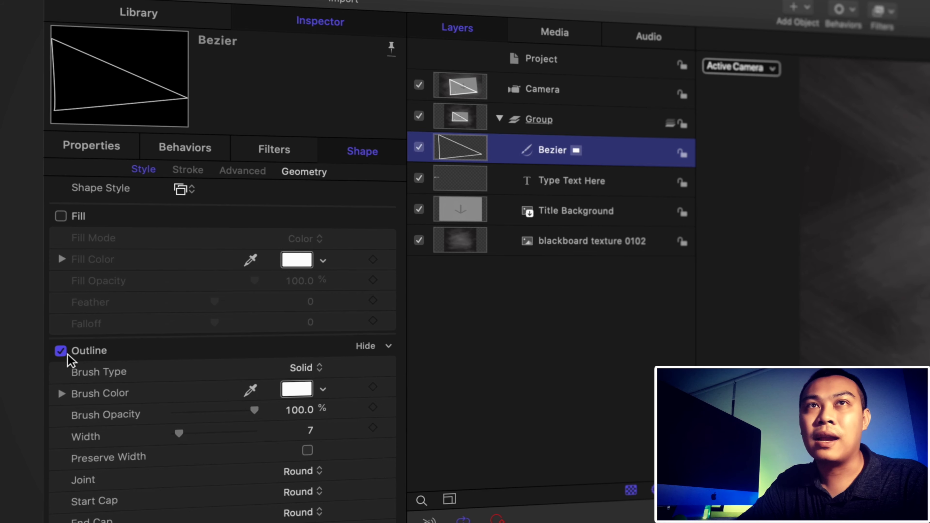
left_click(61, 351)
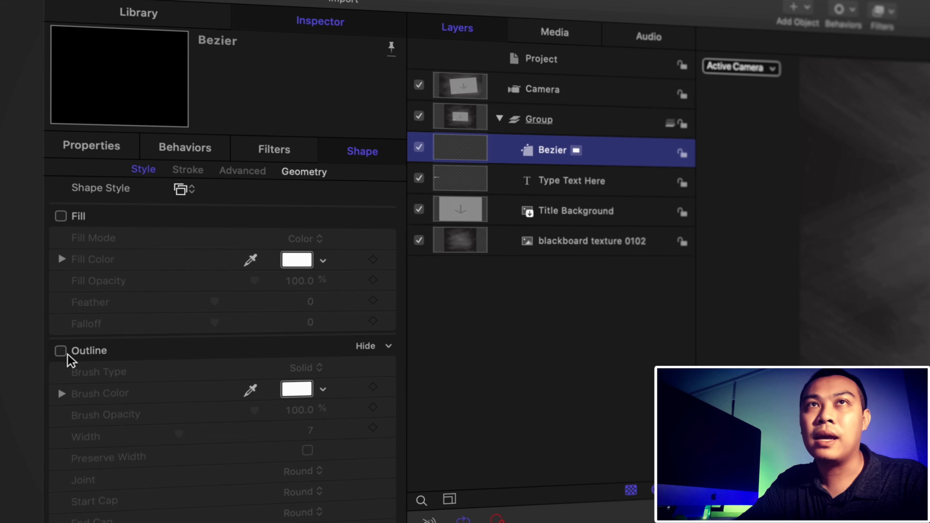
left_click(60, 216)
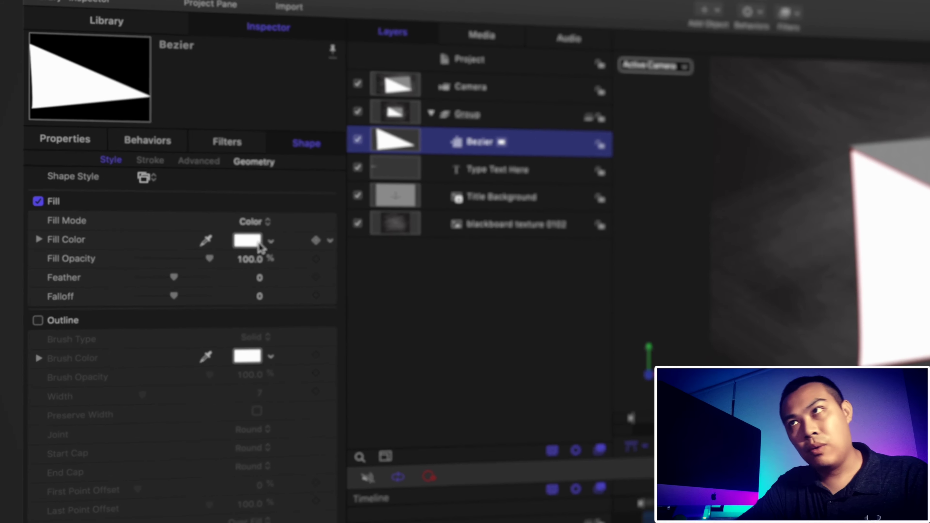
left_click(297, 260)
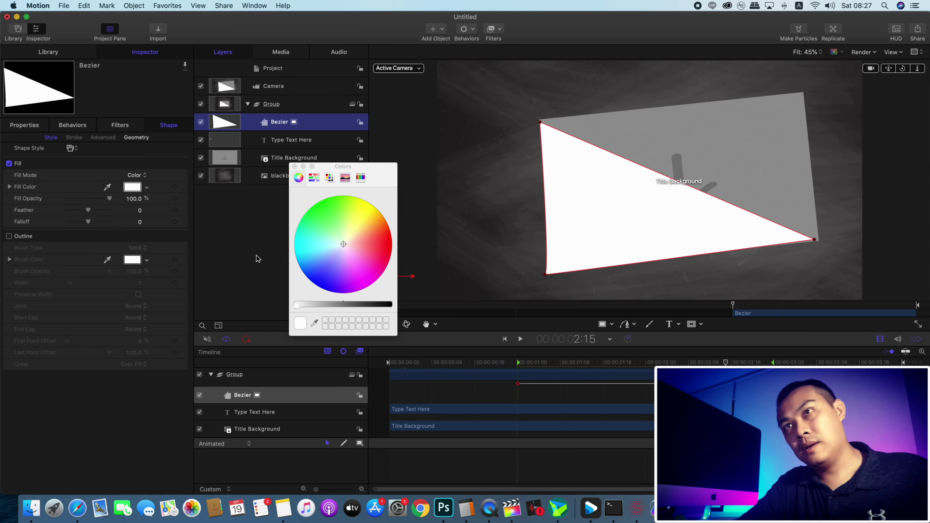
left_click(363, 305)
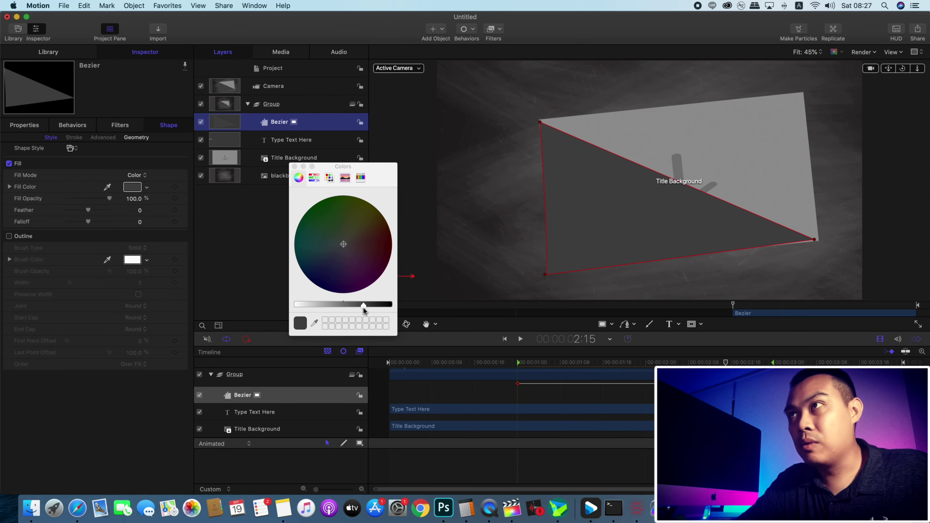
left_click_drag(363, 307, 370, 306)
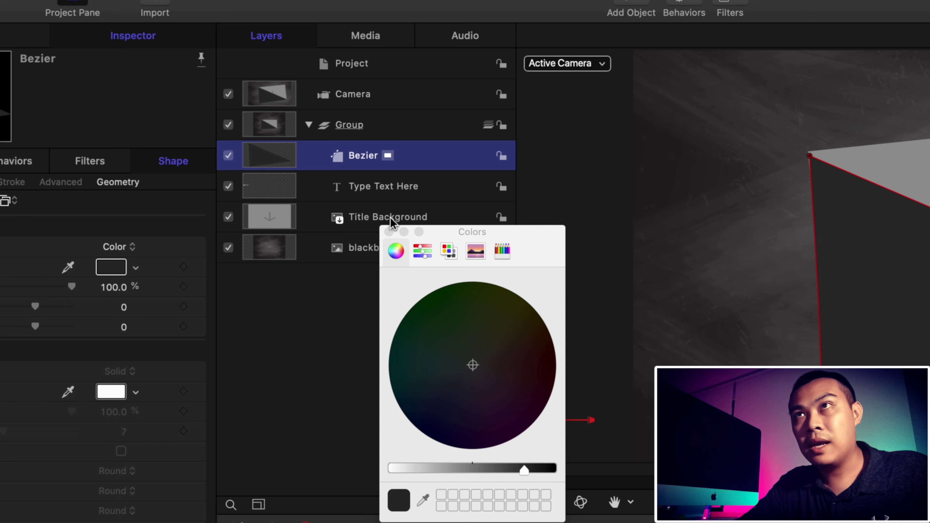
left_click(389, 231)
Step: Move the Bezier layer beneath Title Background and preview the result
left_click_drag(444, 164, 440, 235)
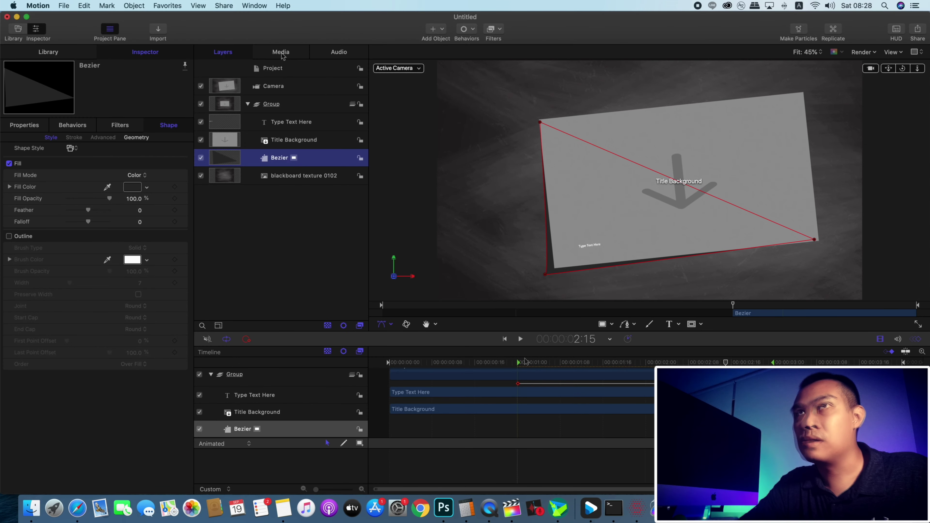
key("space")
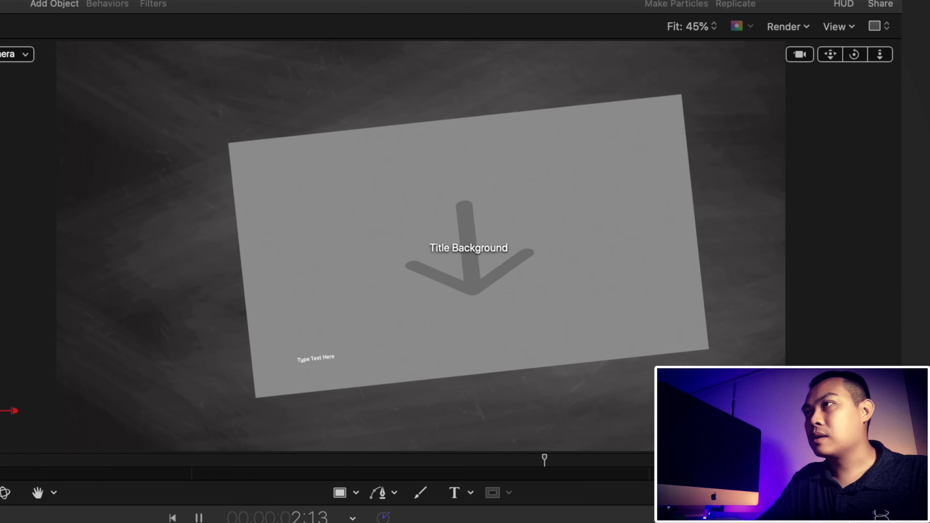
key("space")
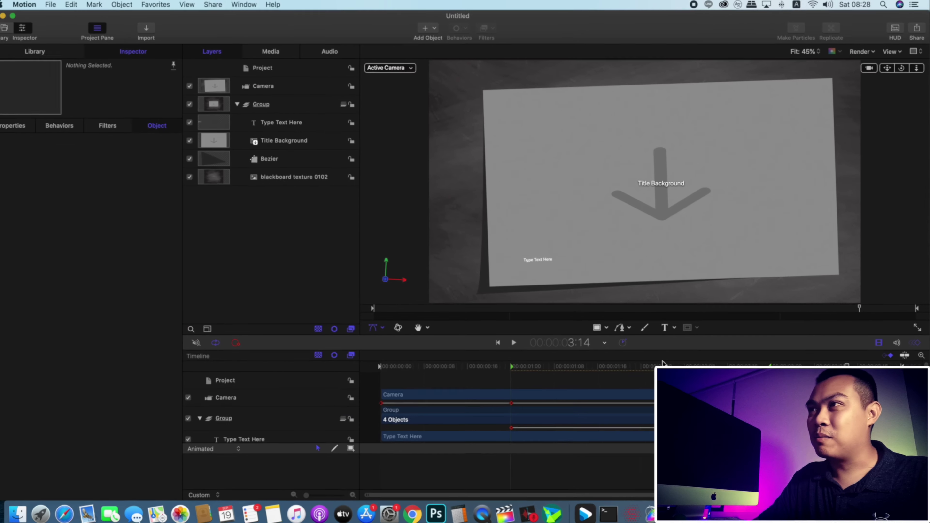
Step: Drag the Bezier clip's left edge back to 00:00:00:00 so it spans the full title
scroll(653, 392, "down", 3)
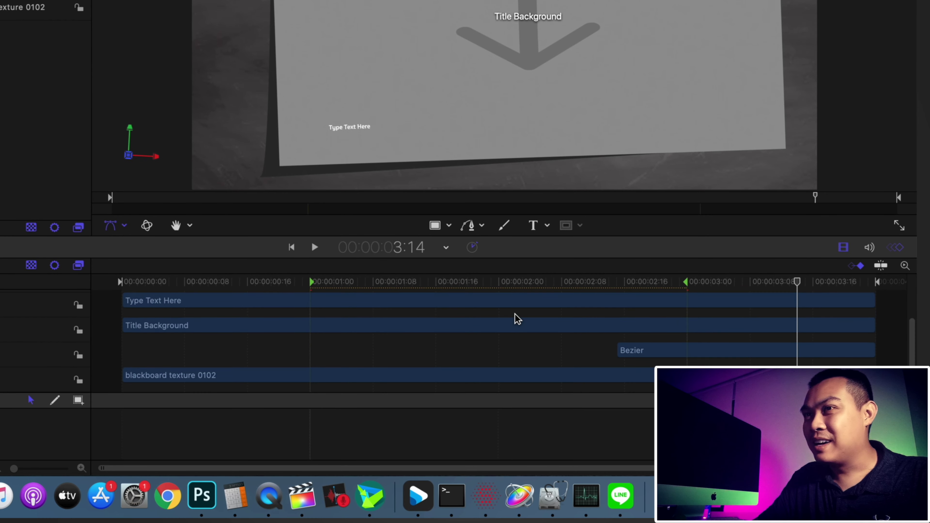
mouse_move(619, 280)
left_mouse_down()
mouse_move(719, 283)
mouse_move(623, 327)
left_mouse_up()
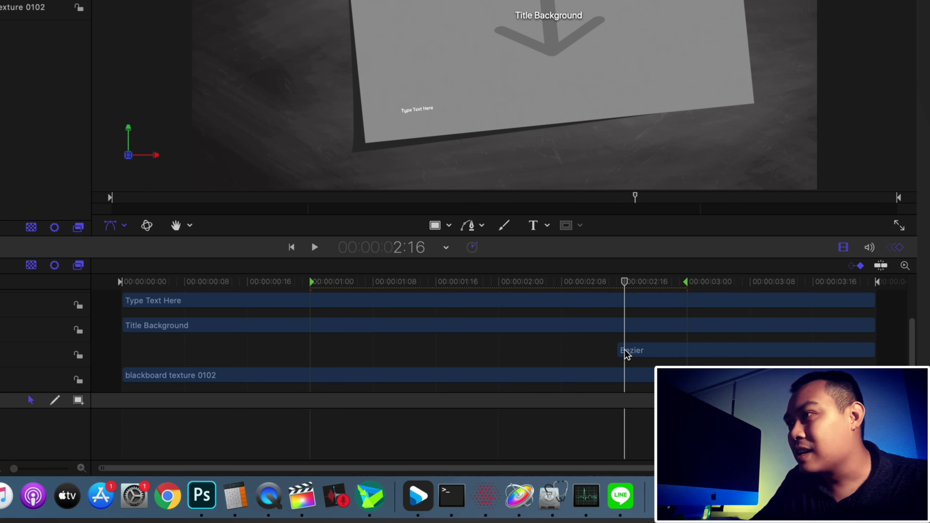
left_click(644, 353)
left_click_drag(619, 350, 577, 349)
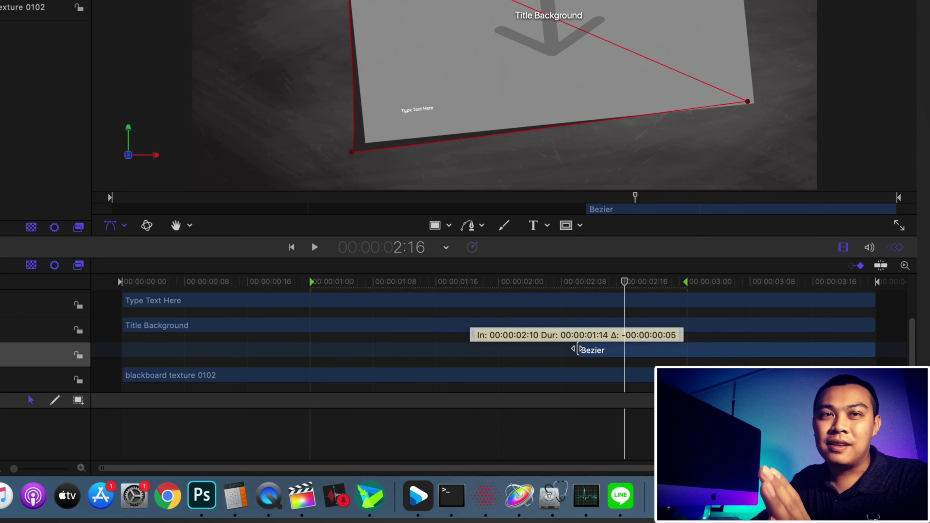
mouse_move(577, 349)
left_mouse_down()
mouse_move(104, 346)
mouse_move(169, 343)
mouse_move(123, 353)
left_mouse_up()
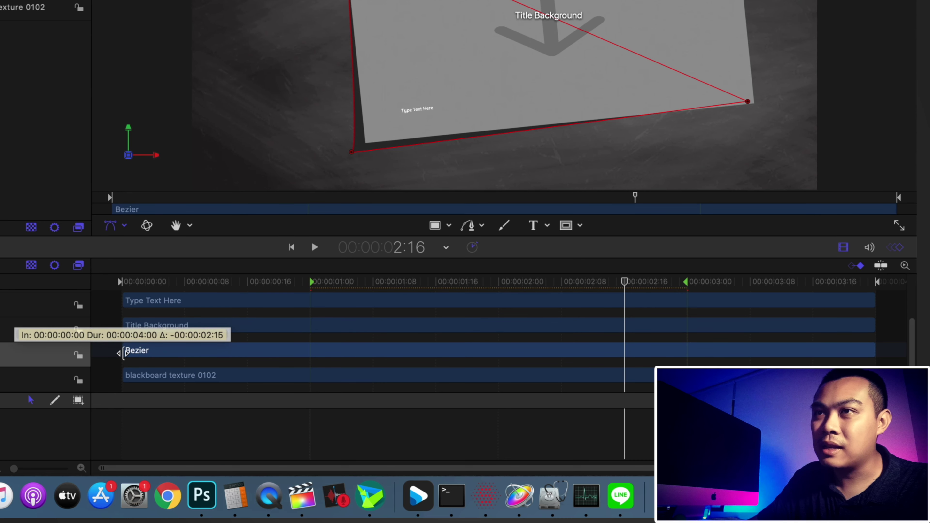
left_click(123, 282)
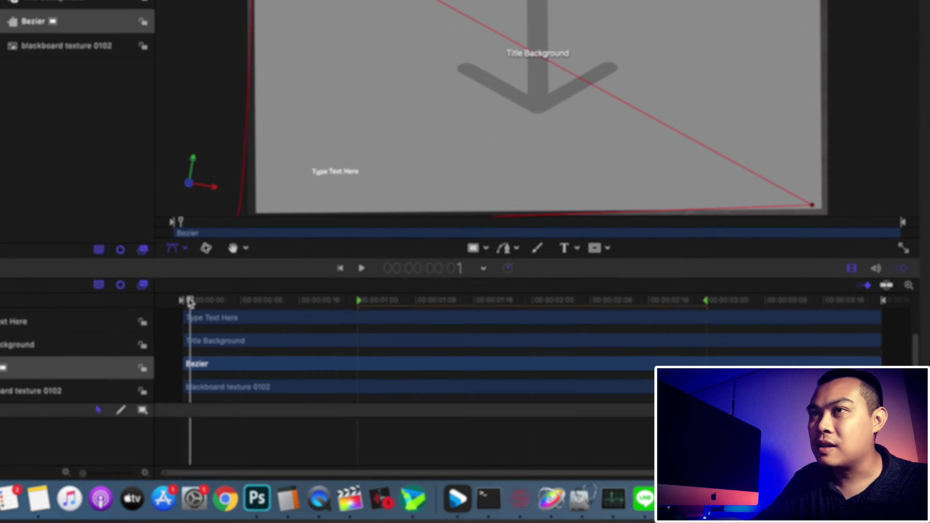
Step: Pause mid-animation and drag the triangle's bottom-left point and handles onto the card's lower-left corner
key("space")
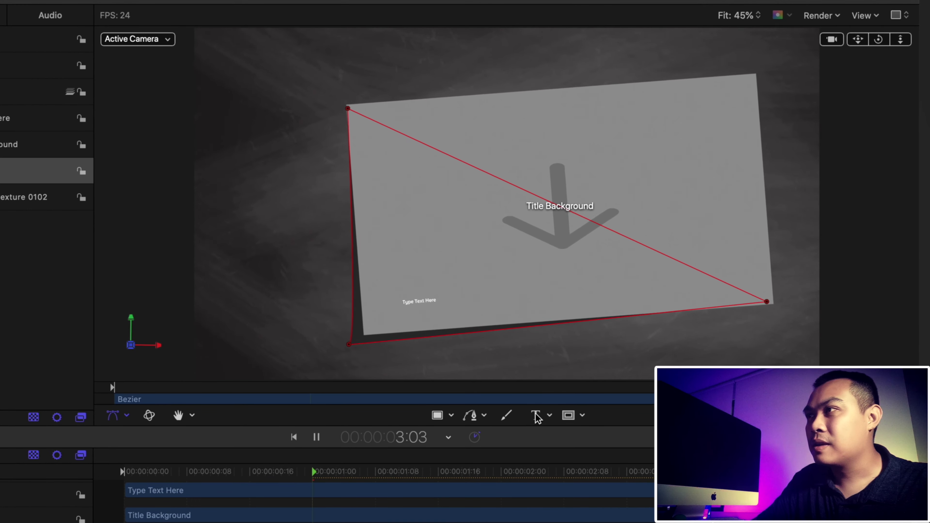
key("space")
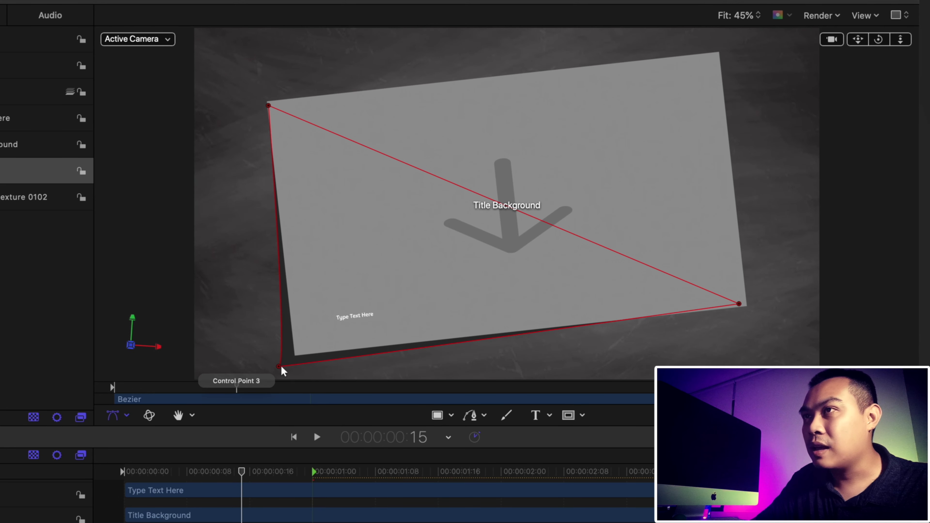
left_click_drag(280, 368, 282, 365)
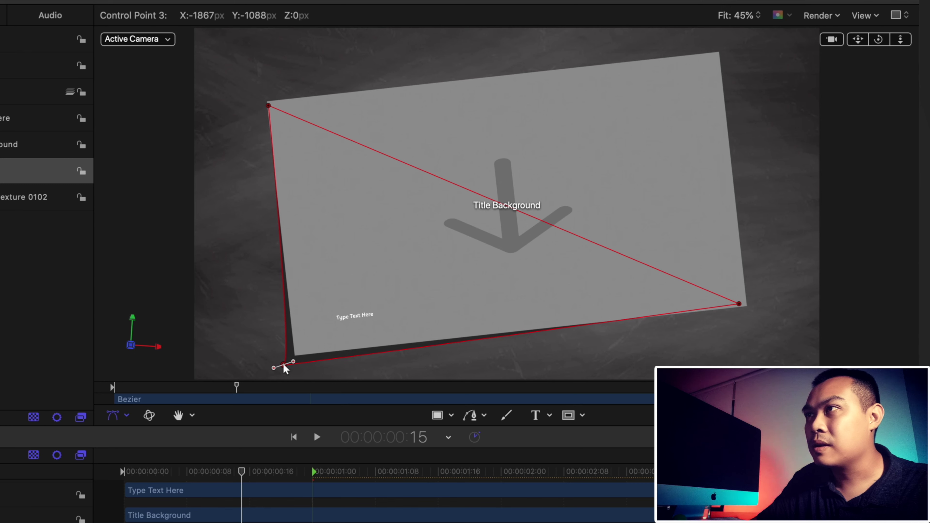
left_click_drag(284, 368, 294, 360)
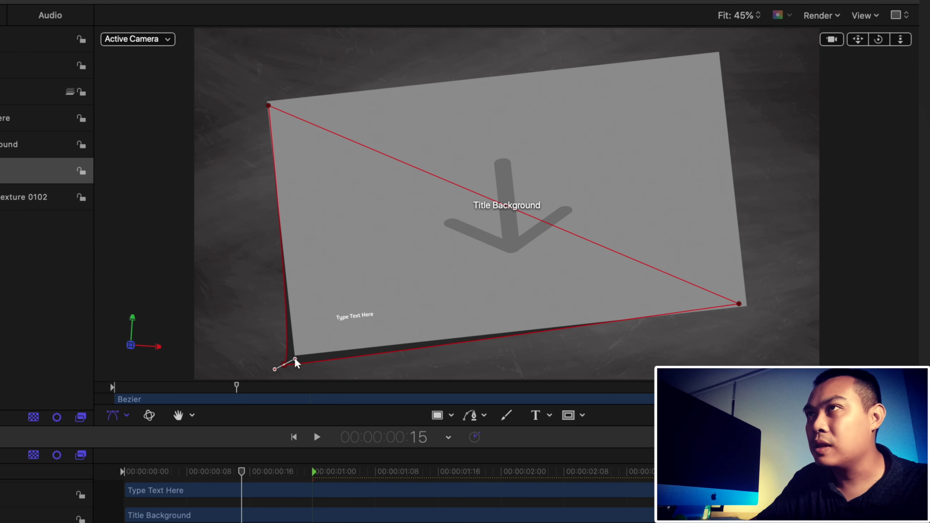
left_click_drag(284, 368, 282, 368)
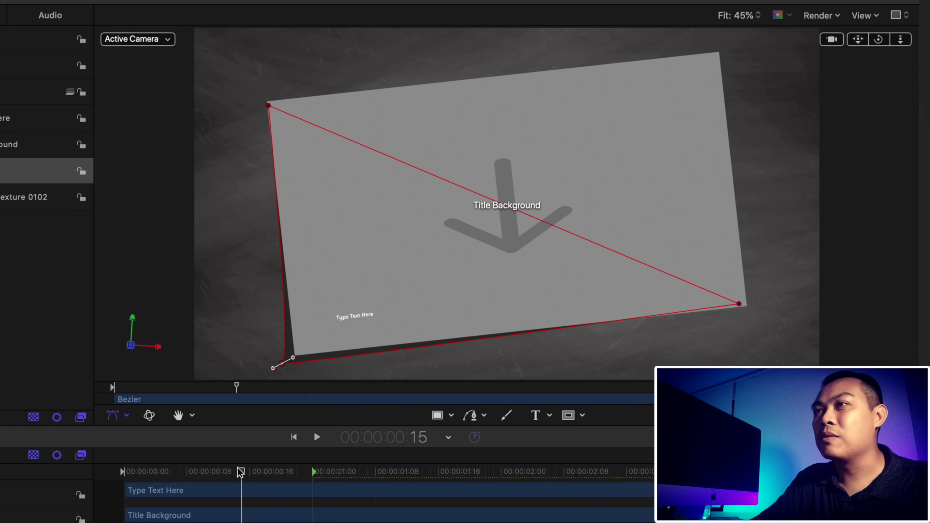
left_click_drag(241, 473, 117, 478)
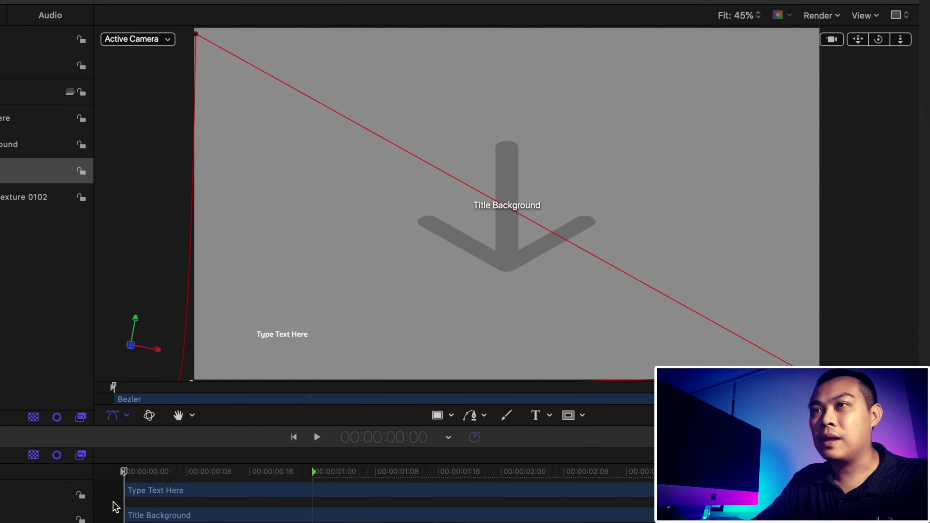
Step: Select the Type Text Here layer and play through the card's camera move
left_click(159, 495)
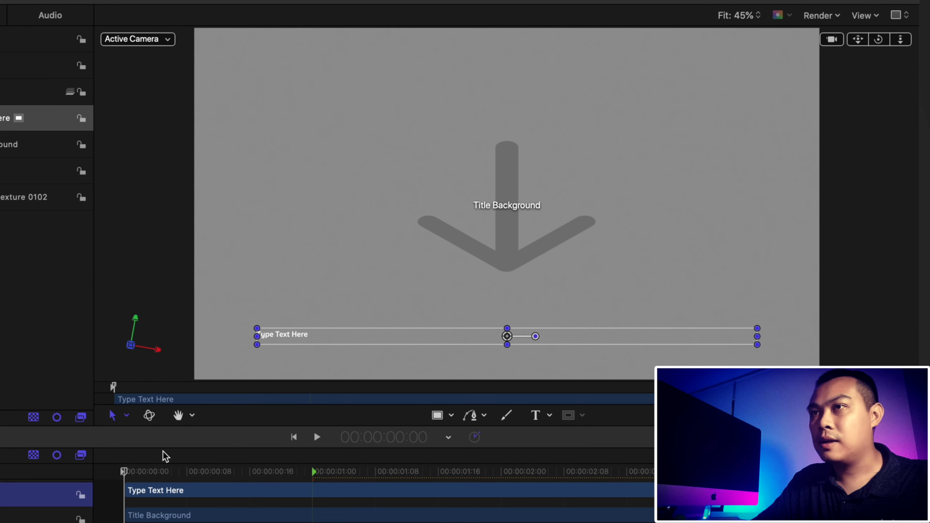
key("space")
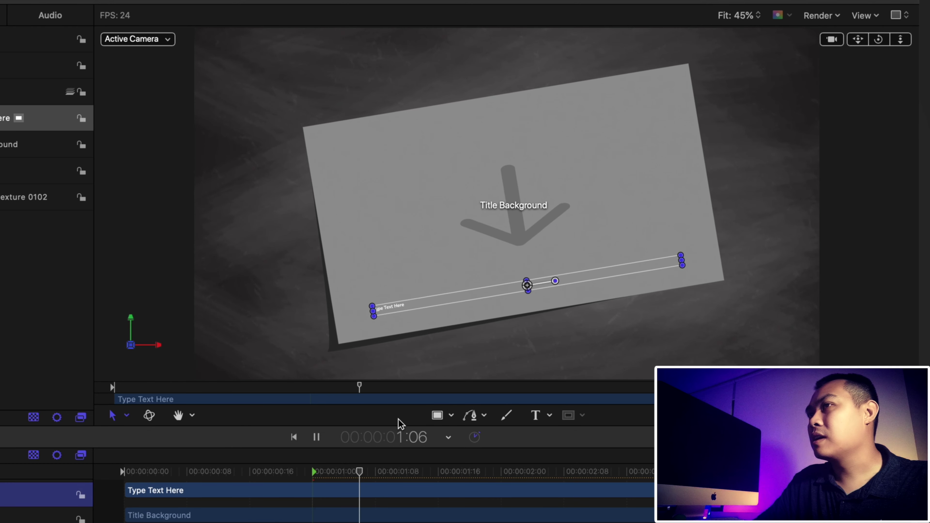
key("space")
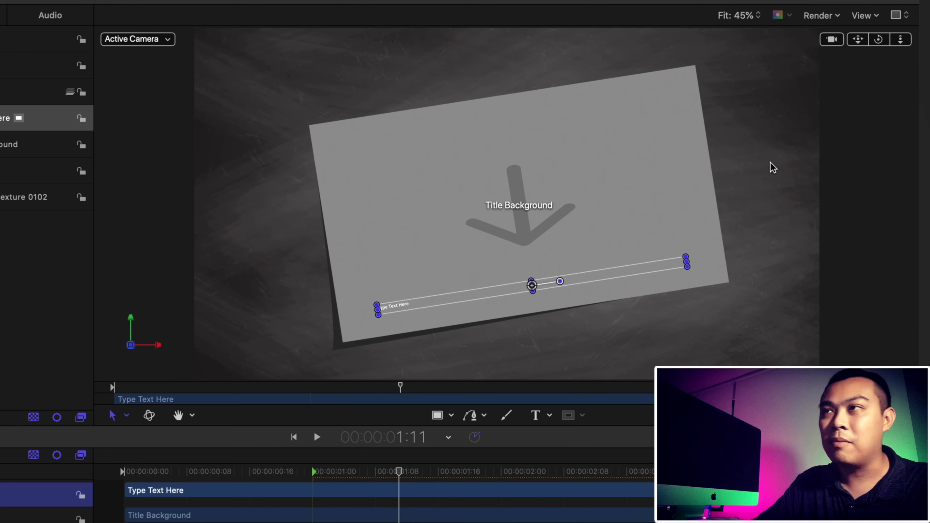
mouse_move(124, 472)
left_mouse_down()
mouse_move(524, 470)
mouse_move(124, 472)
left_mouse_up()
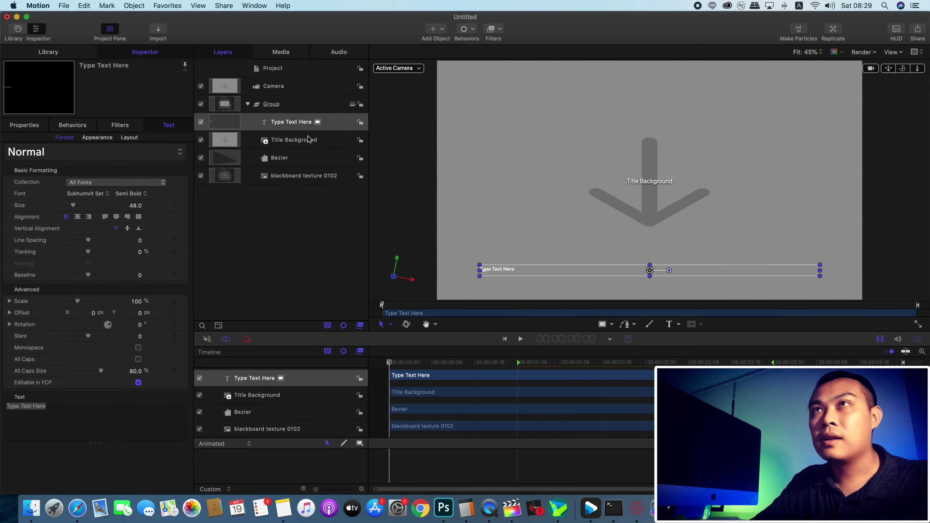
left_click(297, 138)
left_click(339, 122)
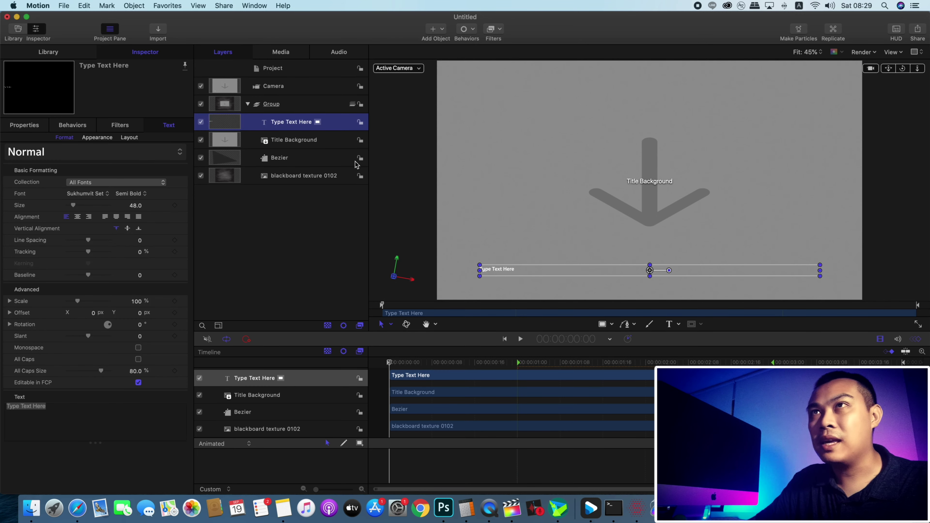
left_click(270, 113)
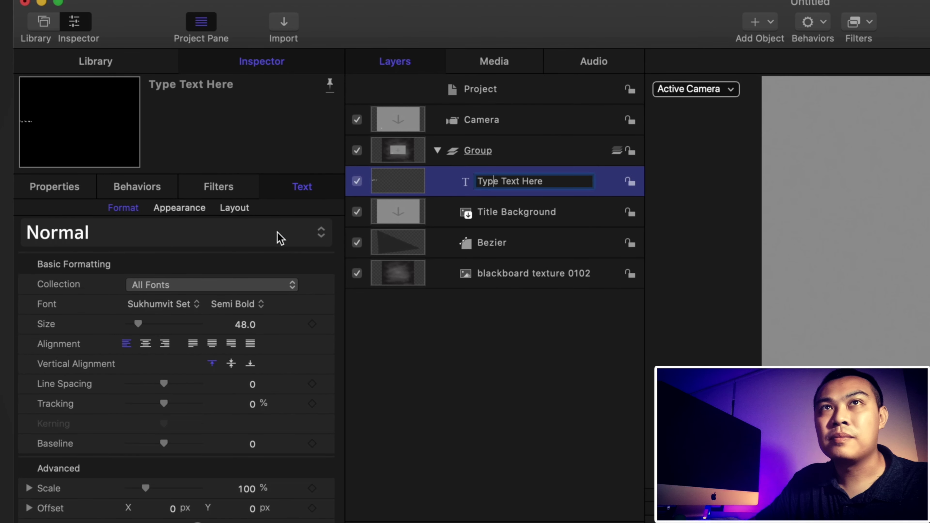
Step: Change the title text's font to Arabica Italic
left_click(281, 238)
left_click(283, 333)
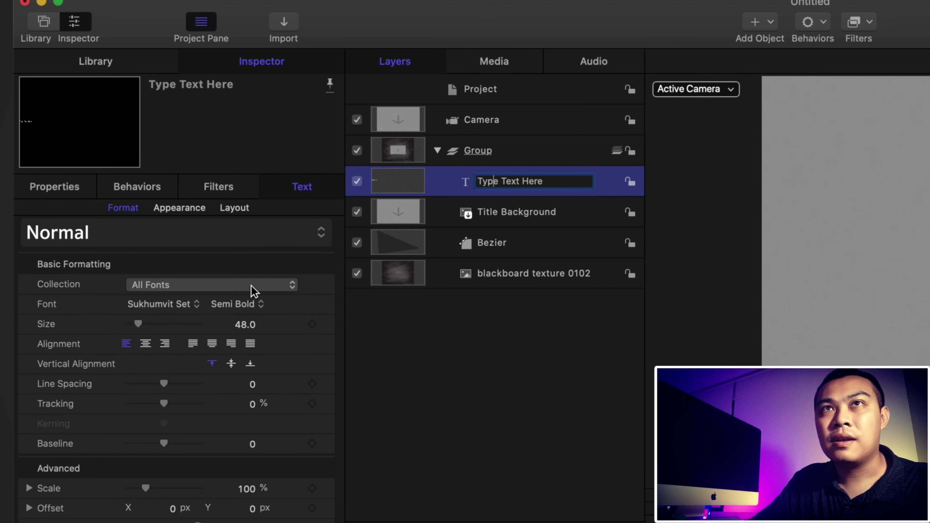
left_click(179, 307)
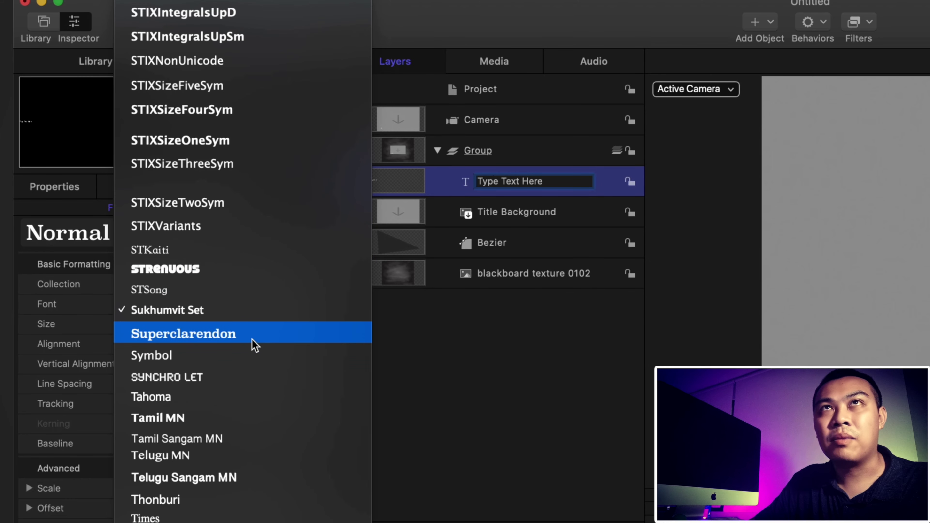
scroll(252, 335, "up", 10)
scroll(207, 63, "up", 10)
scroll(218, 87, "up", 10)
scroll(211, 56, "up", 10)
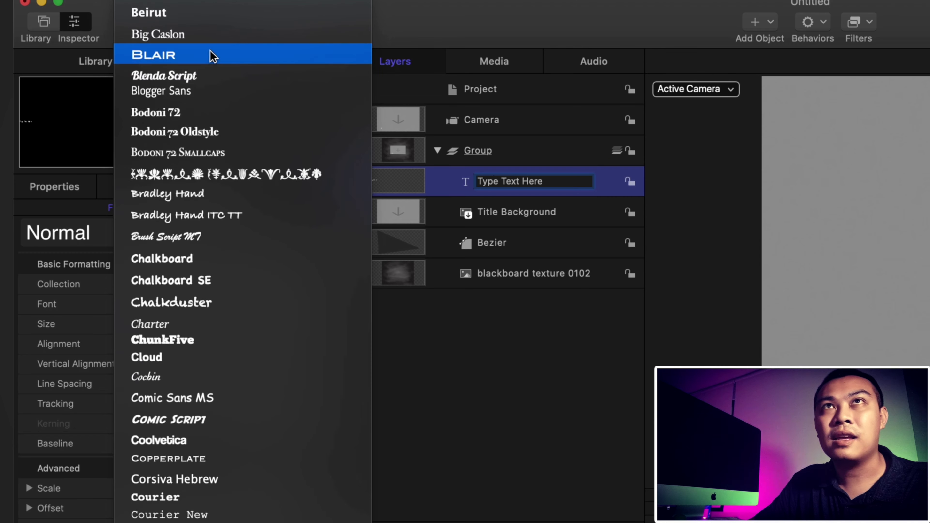
scroll(213, 56, "up", 5)
scroll(212, 57, "up", 10)
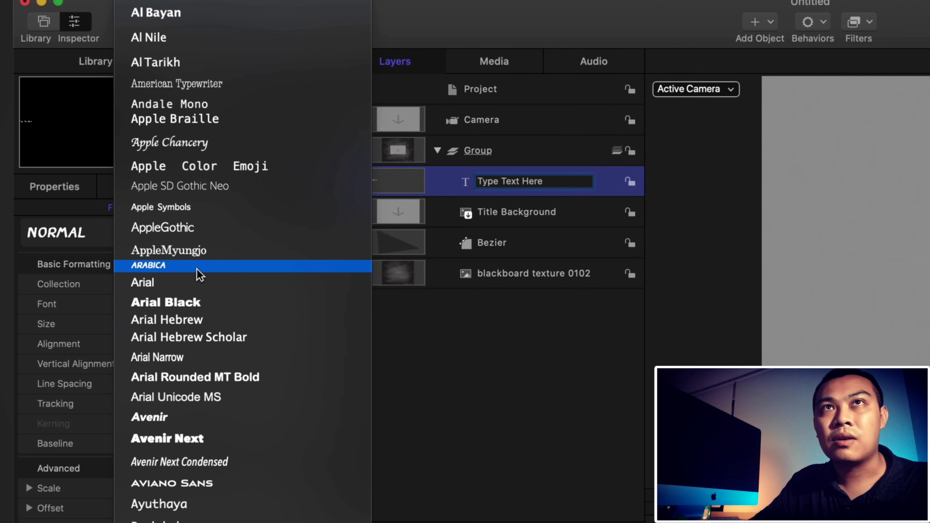
left_click(239, 265)
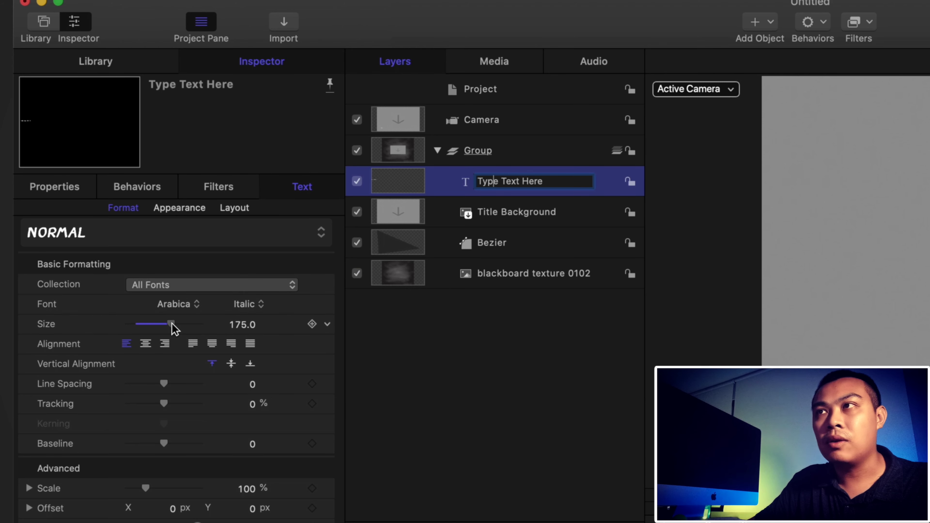
Step: Set the text size to 200 and move the title slightly higher on the card
left_click_drag(181, 324, 179, 324)
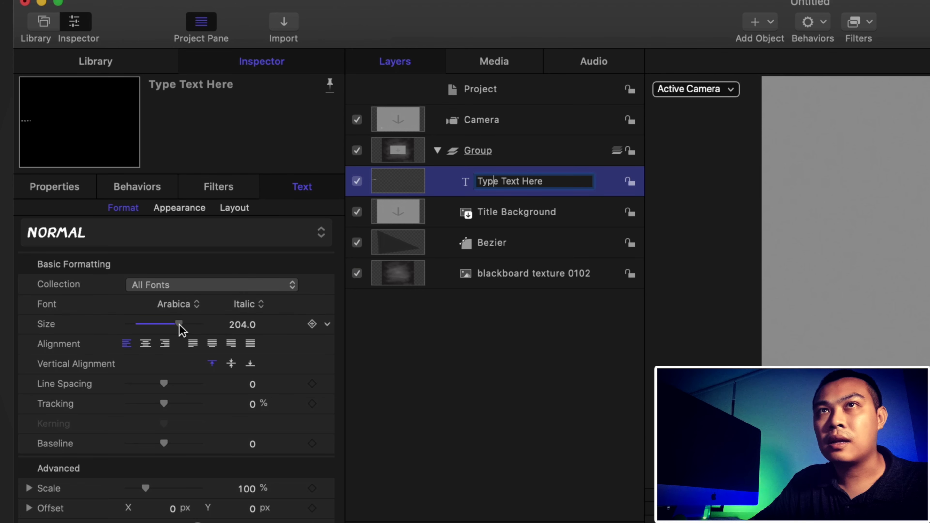
left_click(240, 324)
type("200")
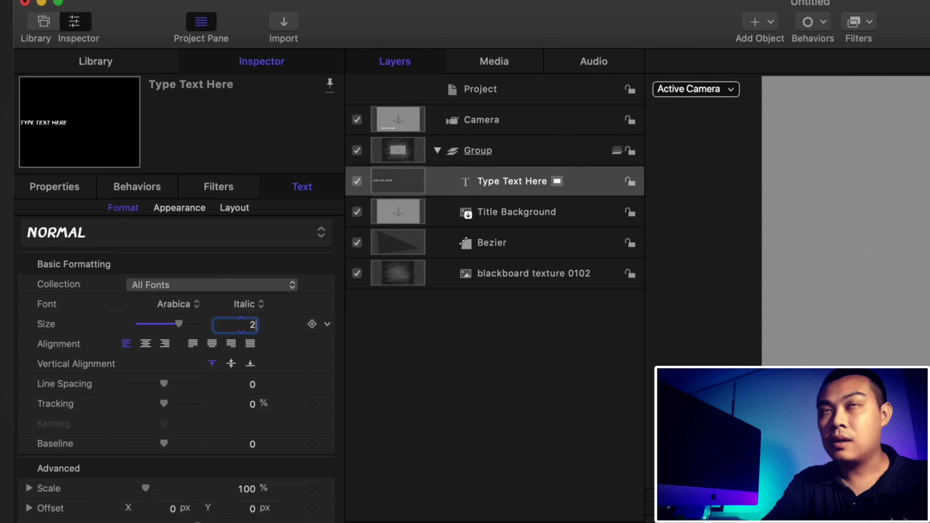
key("Return")
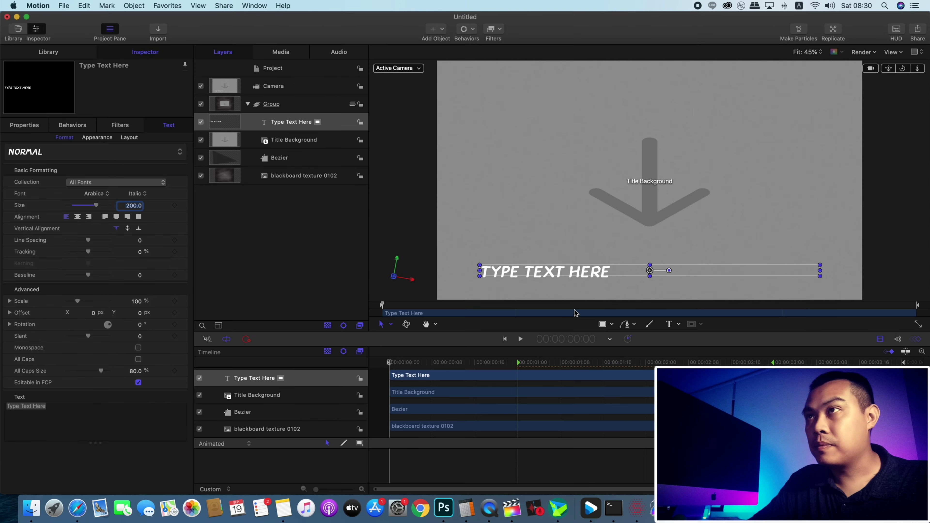
left_click_drag(561, 272, 568, 264)
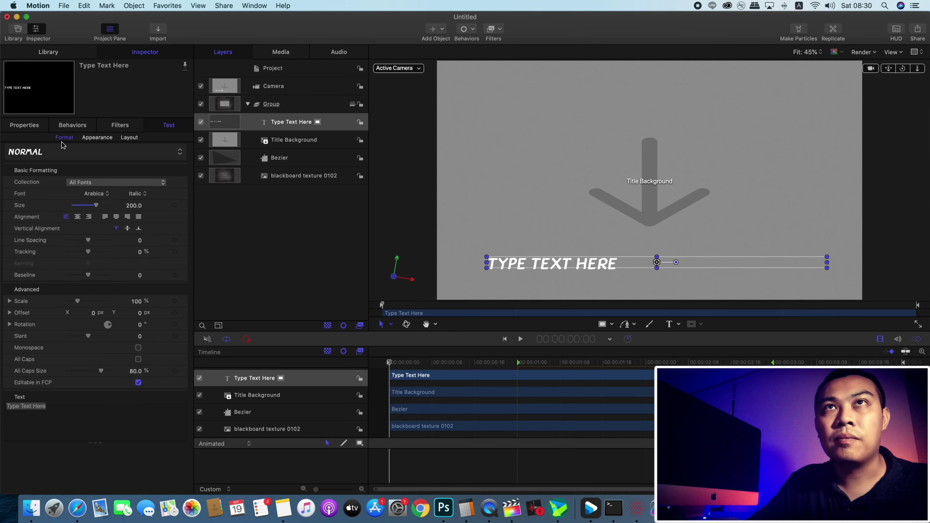
left_click(128, 138)
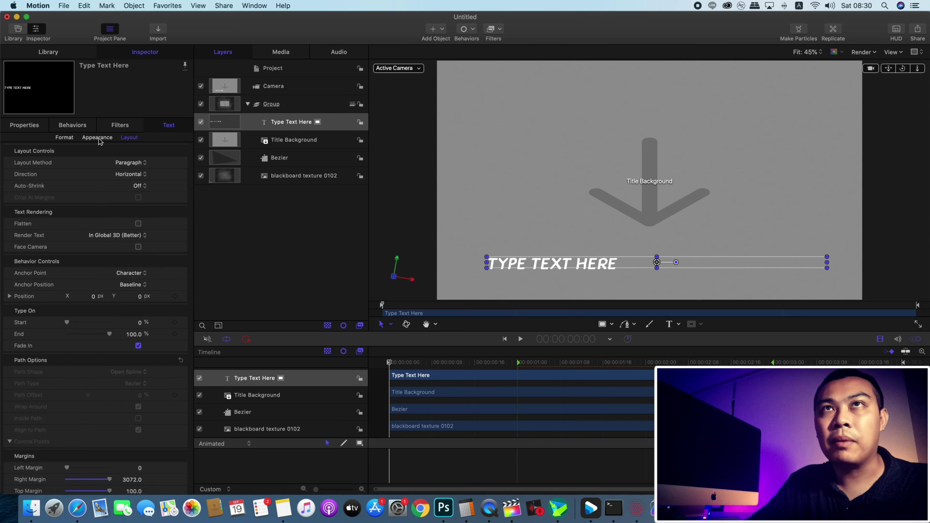
left_click(71, 138)
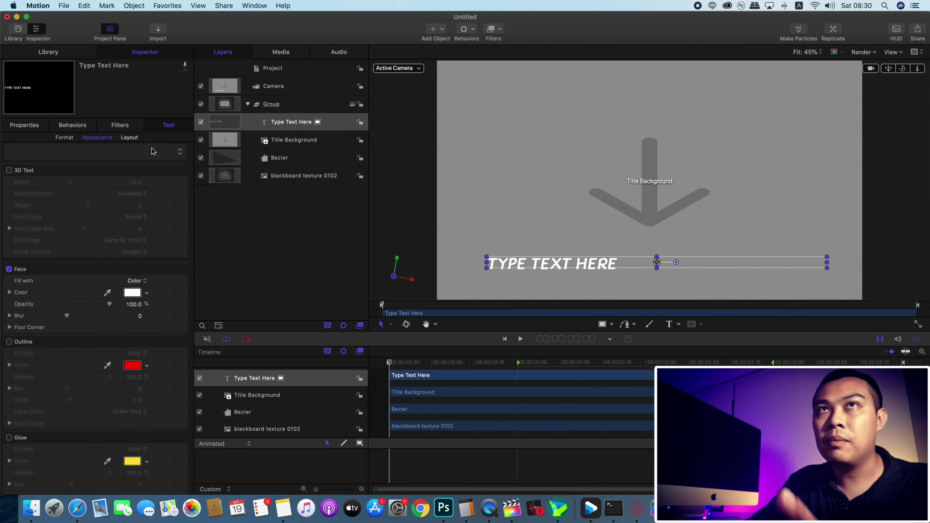
left_click(25, 126)
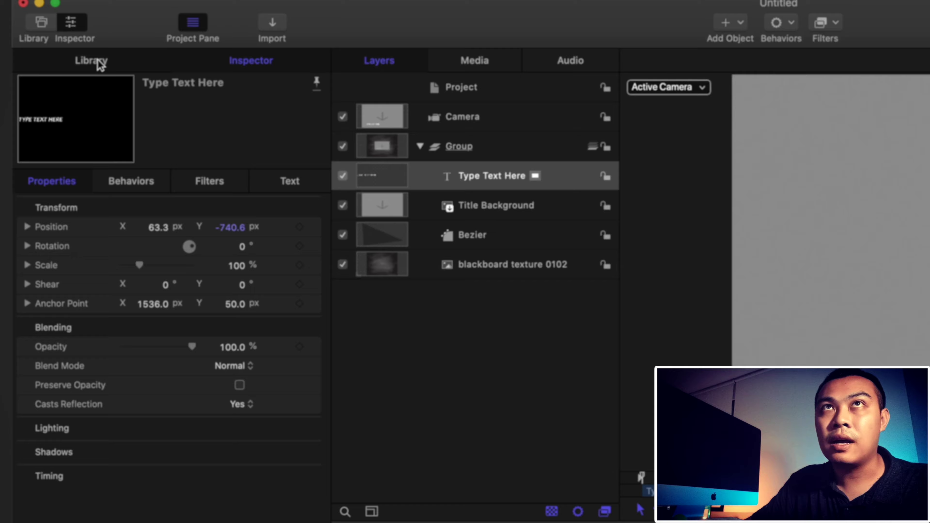
Step: Search Behaviors for 'type', drop Type On onto the Type Text Here layer, and show its settings
left_click(49, 52)
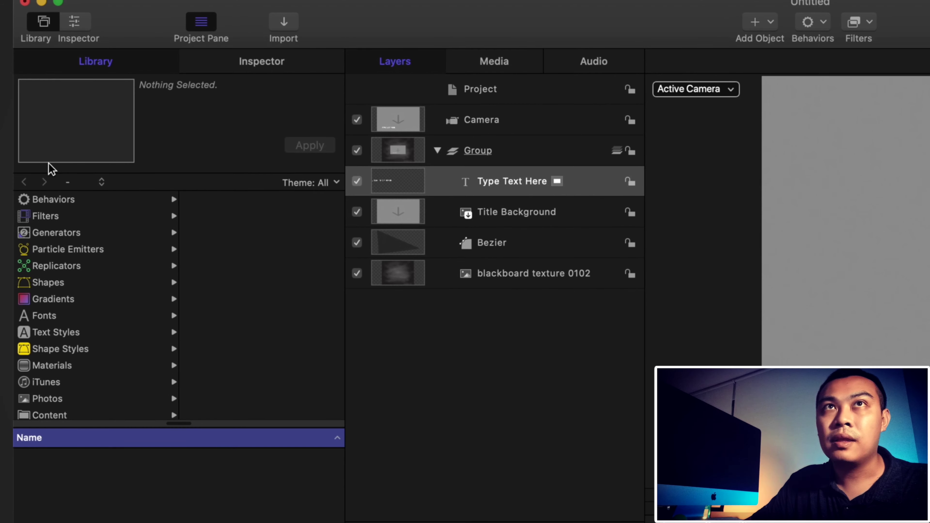
left_click(63, 202)
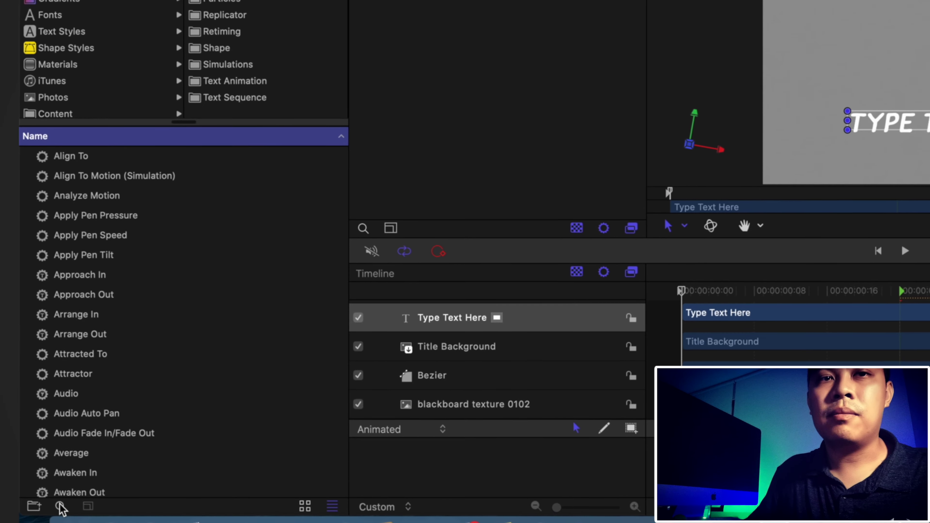
left_click(25, 489)
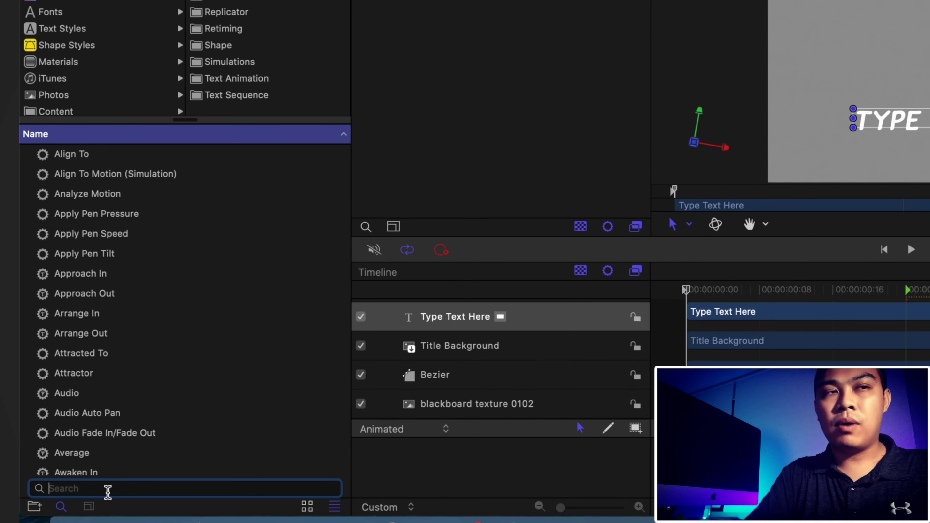
type("typ")
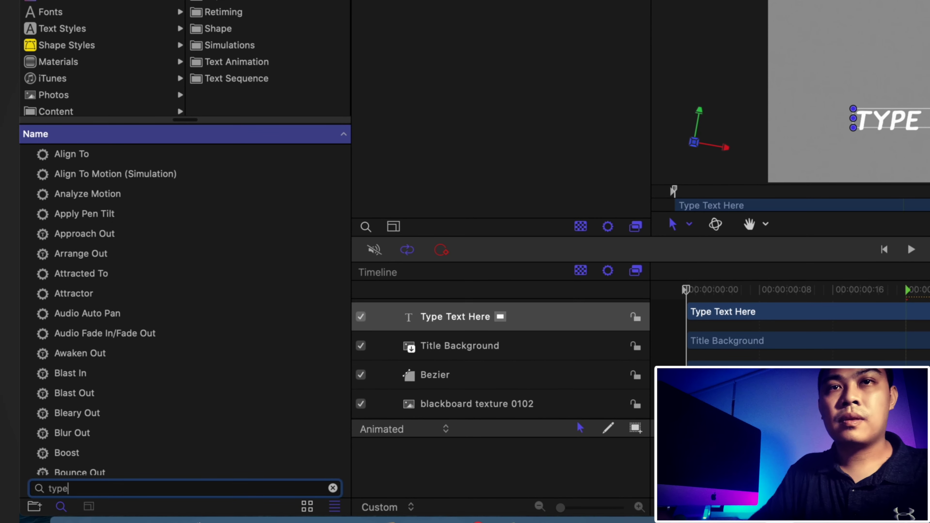
type("e")
left_click_drag(70, 153, 225, 209)
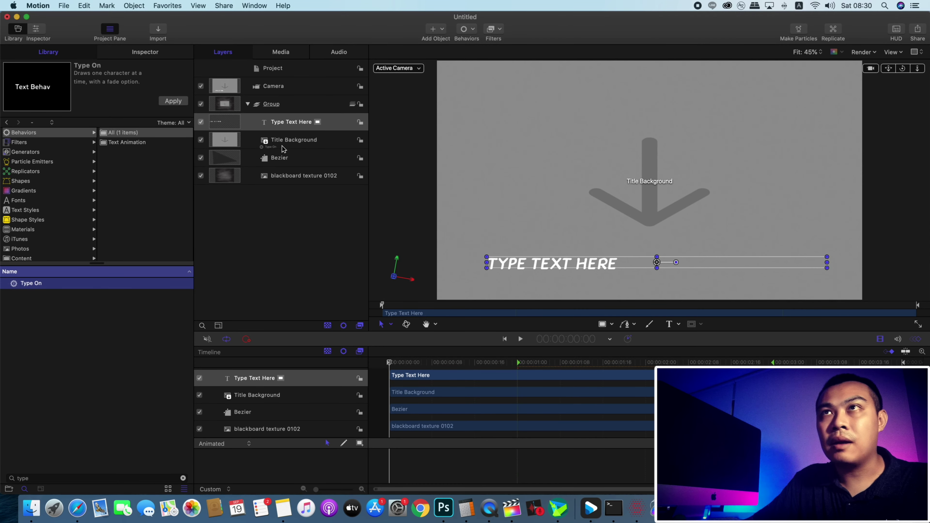
left_click_drag(282, 148, 299, 126)
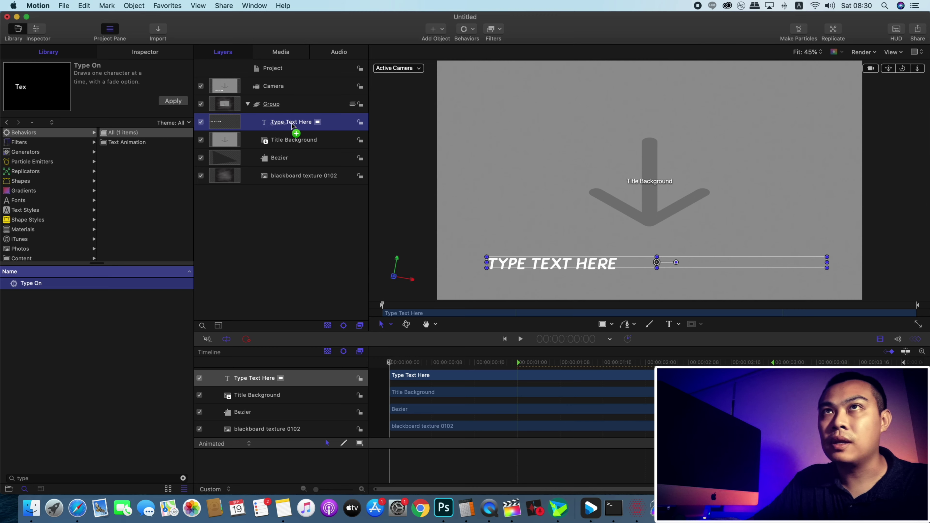
left_click_drag(291, 123, 292, 124)
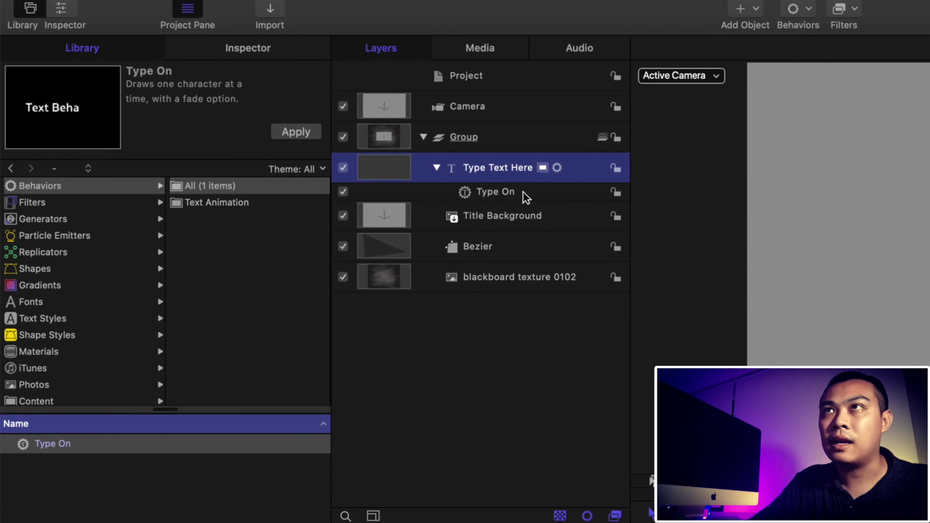
left_click(307, 138)
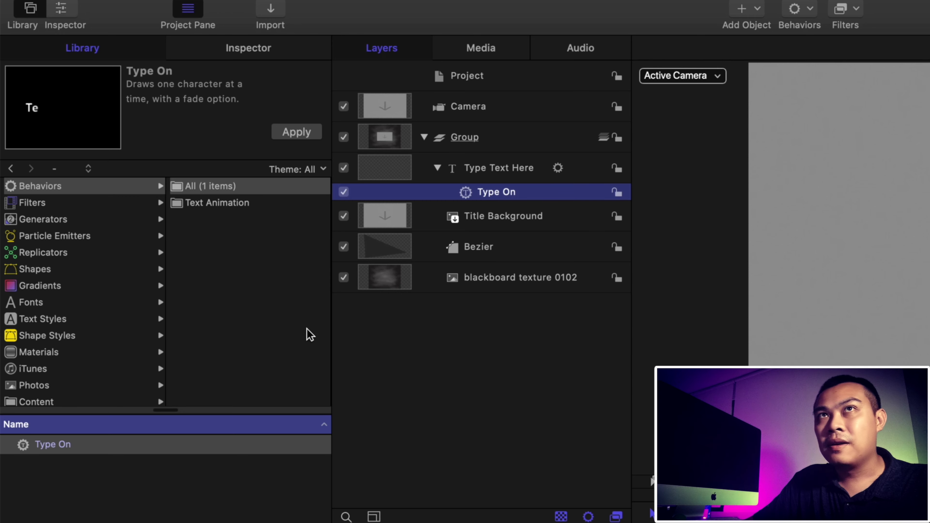
left_click(230, 48)
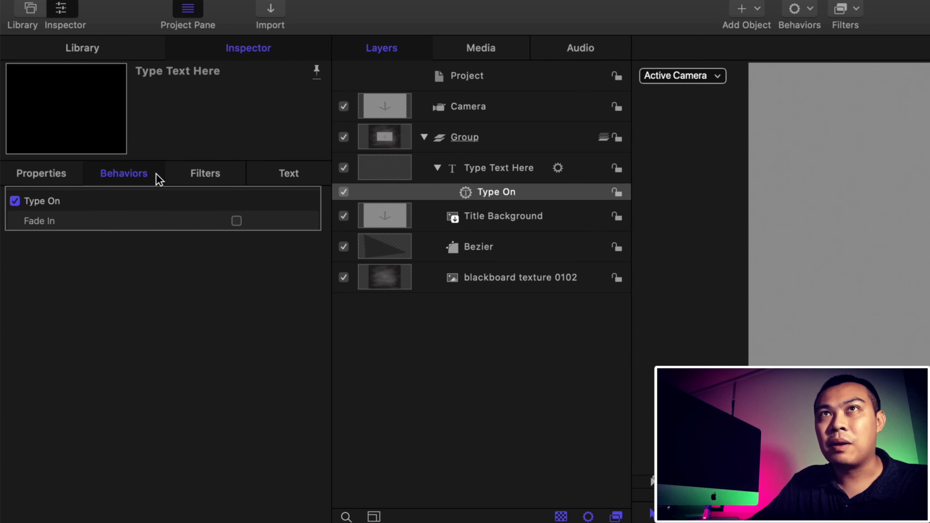
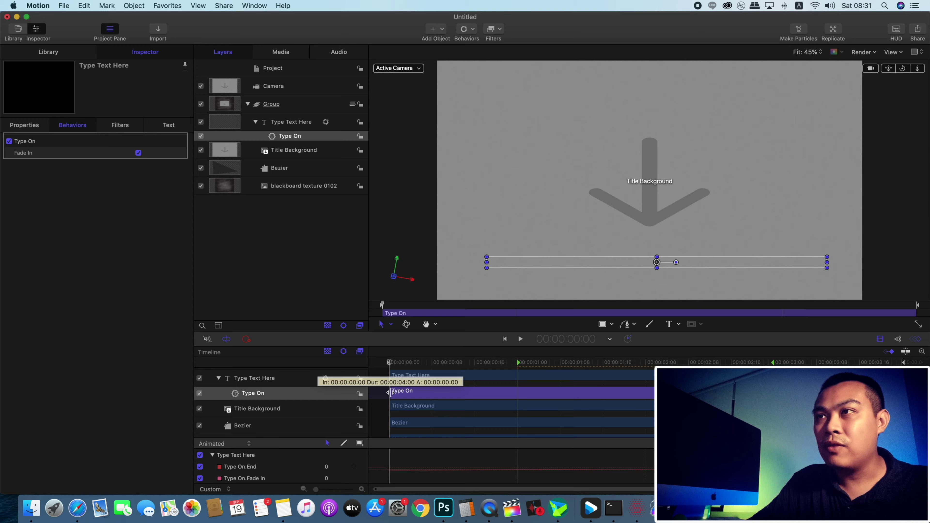
Step: Try a later start for the Type On behaviour, restore it, then scrub and play the typing
left_click_drag(391, 392, 460, 393)
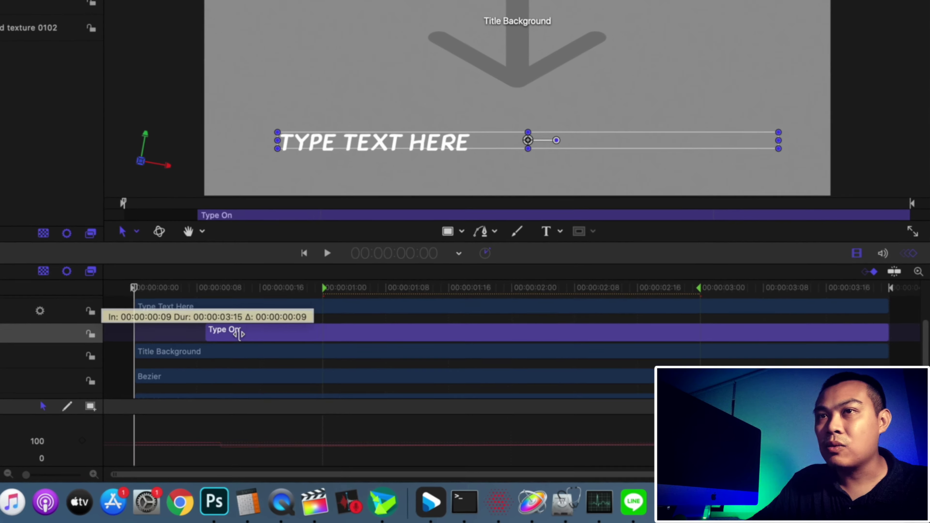
mouse_move(239, 333)
left_mouse_down()
mouse_move(135, 332)
mouse_move(125, 309)
mouse_move(354, 319)
left_mouse_up()
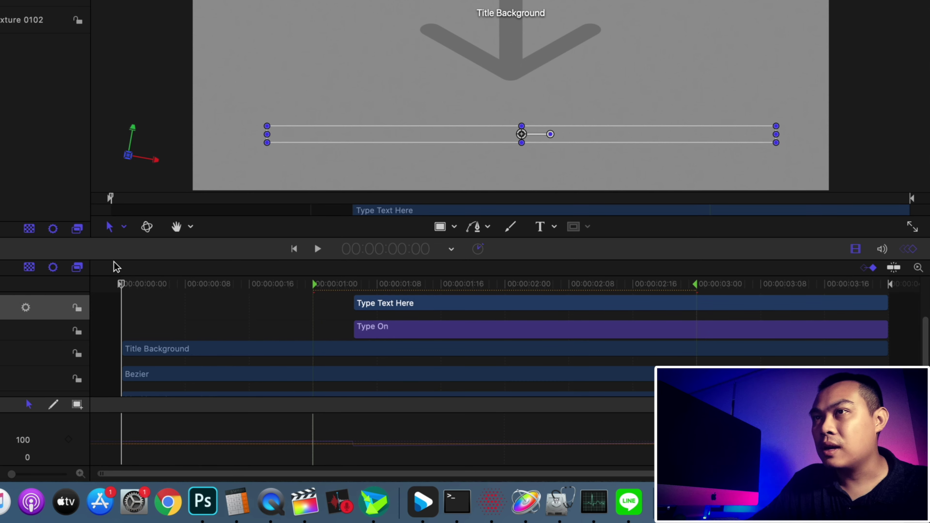
left_click_drag(127, 284, 473, 283)
left_click(330, 284)
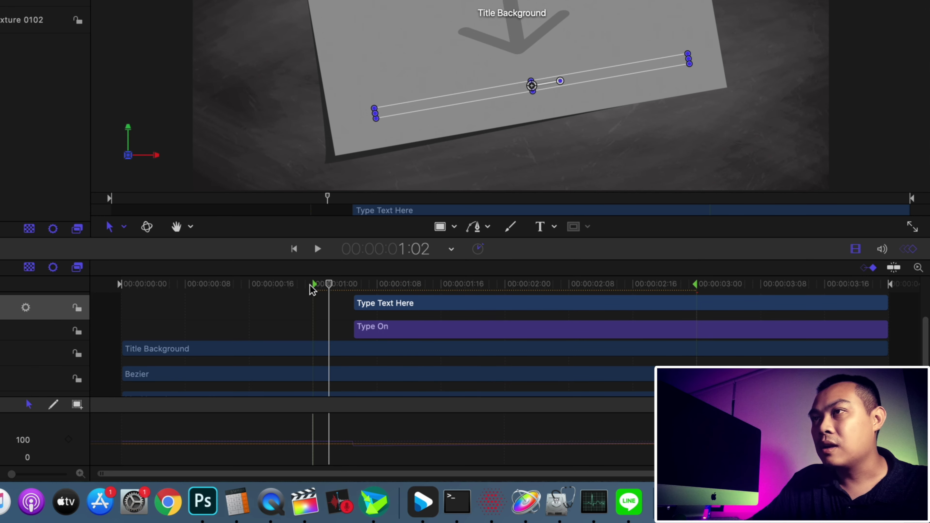
left_click(288, 284)
key("space")
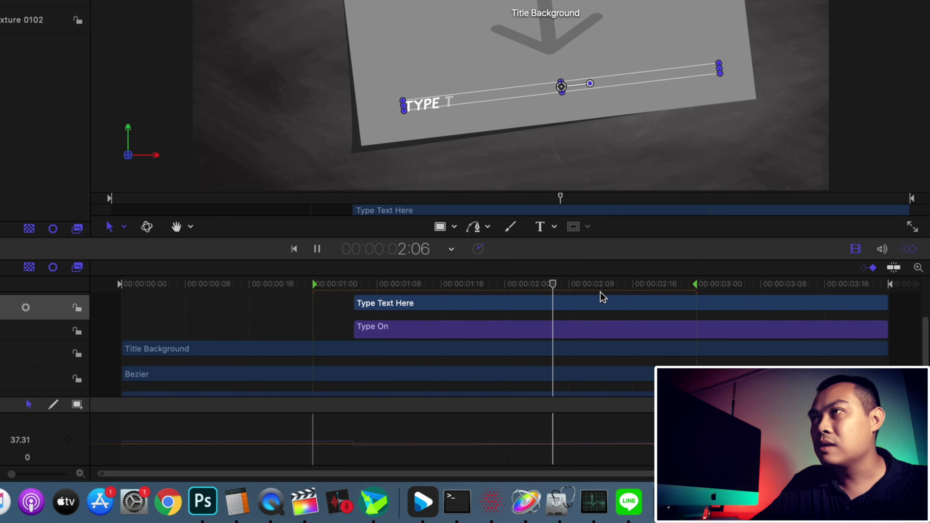
key("space")
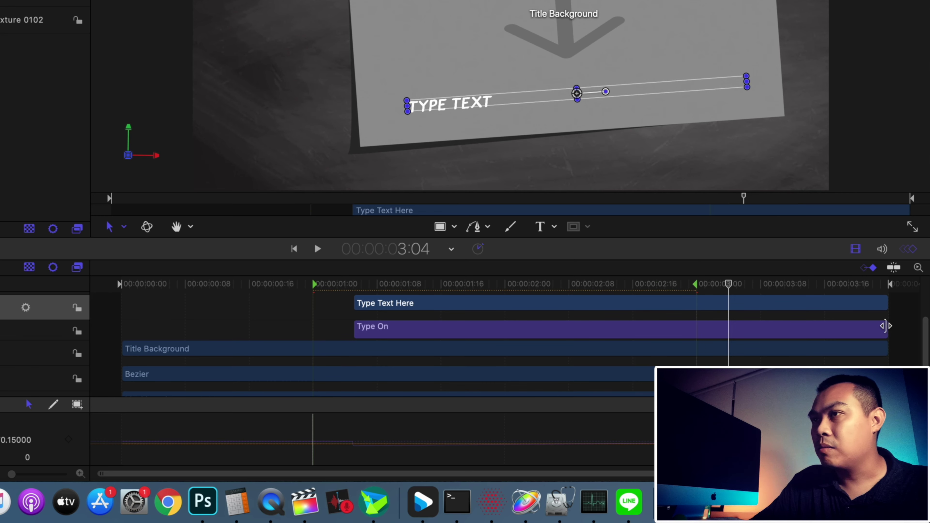
Step: Trim the Type On behaviour to end at 2:14 and play the title to check it
left_click_drag(884, 327, 629, 337)
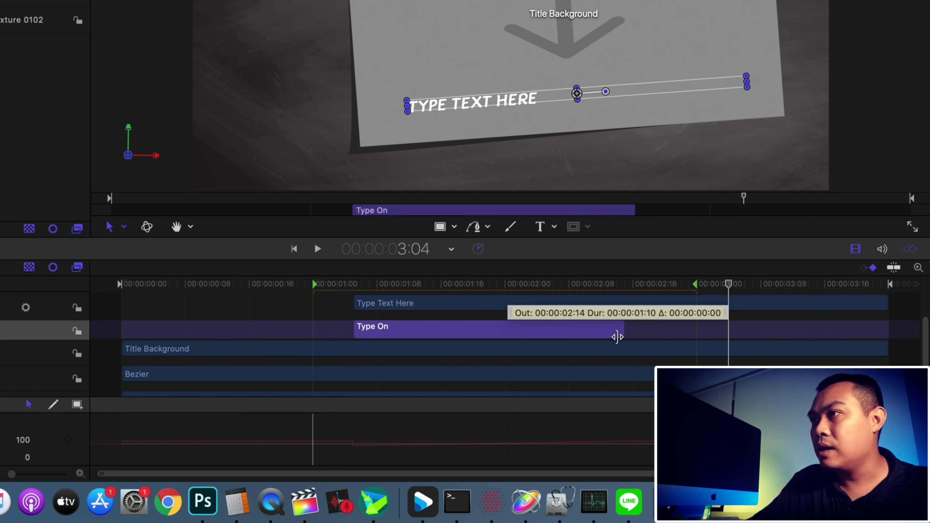
left_click_drag(629, 337, 608, 334)
left_click(611, 285)
mouse_move(611, 285)
left_mouse_down()
mouse_move(497, 284)
mouse_move(720, 286)
left_mouse_up()
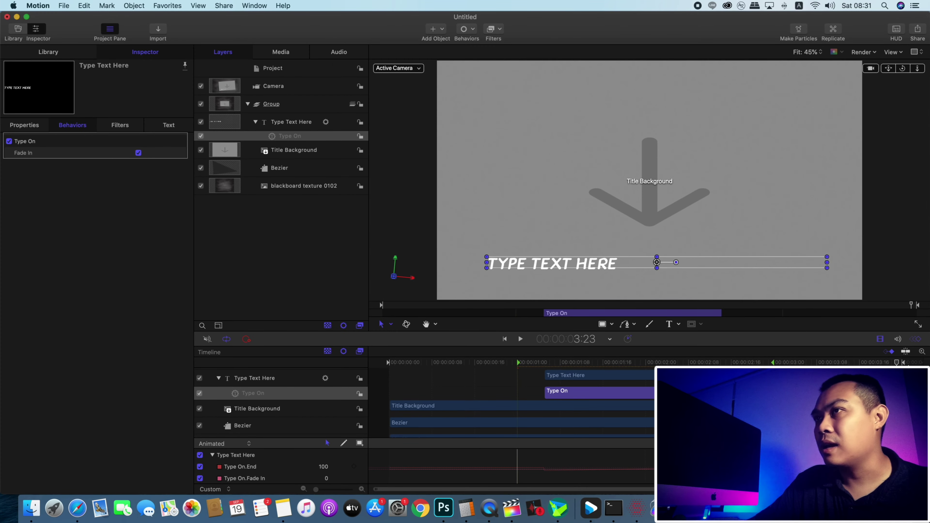
key("space")
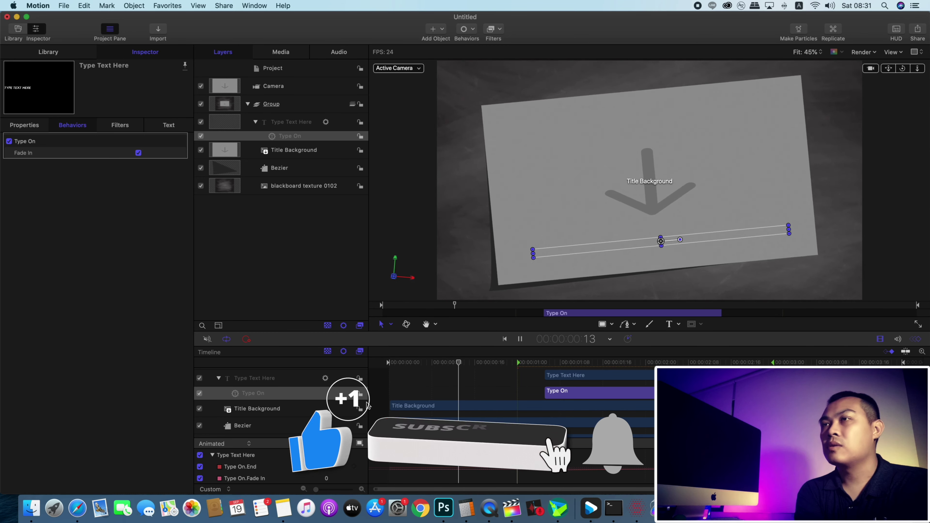
key("space")
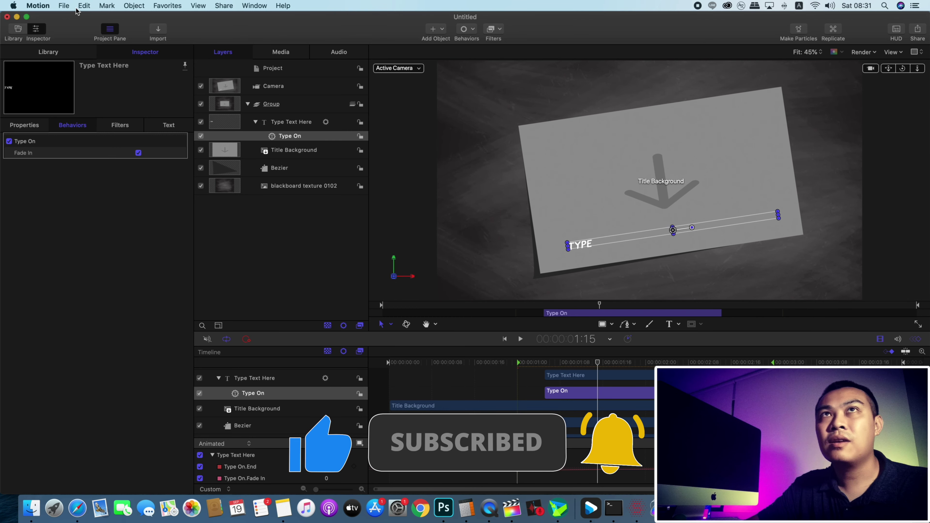
left_click(63, 6)
left_click(82, 76)
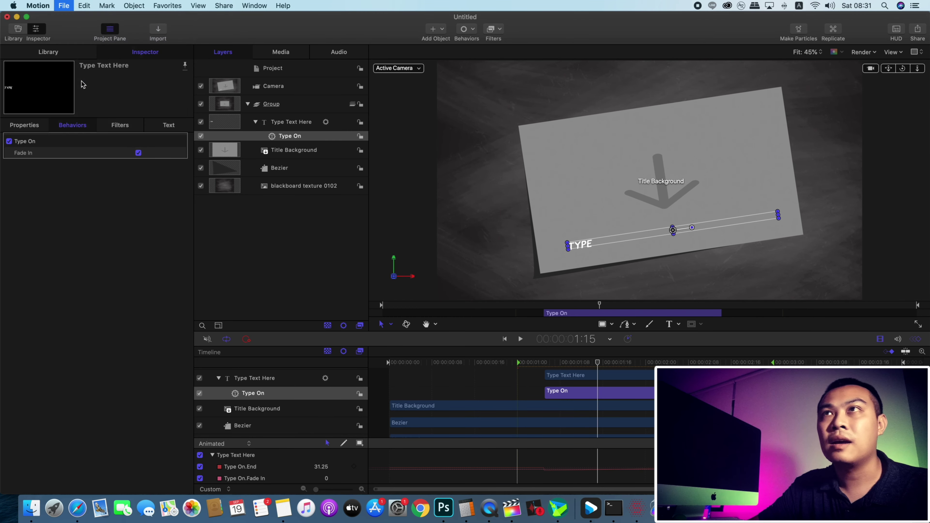
Step: Publish the template as 'สอนทำ Blackboard' in category iPitch with theme iPitch Studio, then close the project
left_click(475, 101)
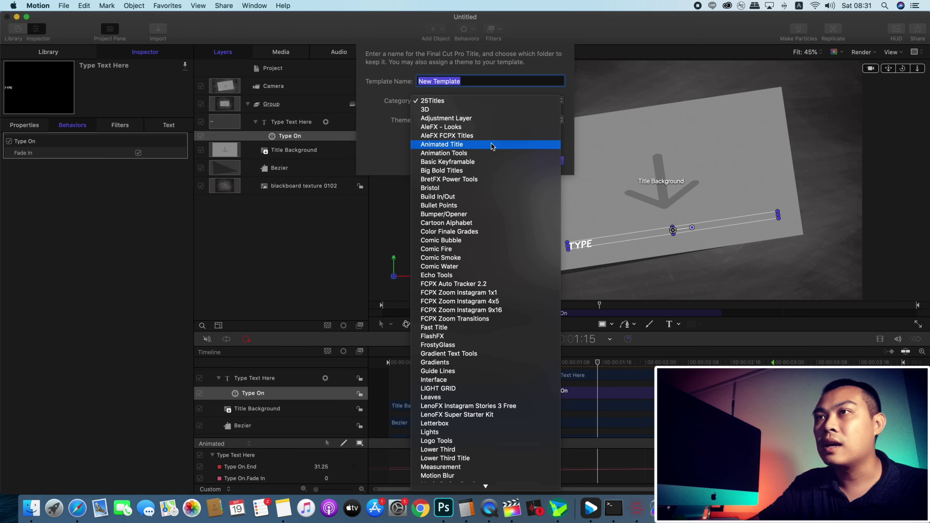
scroll(493, 304, "down", 5)
scroll(493, 329, "down", 10)
scroll(493, 367, "down", 10)
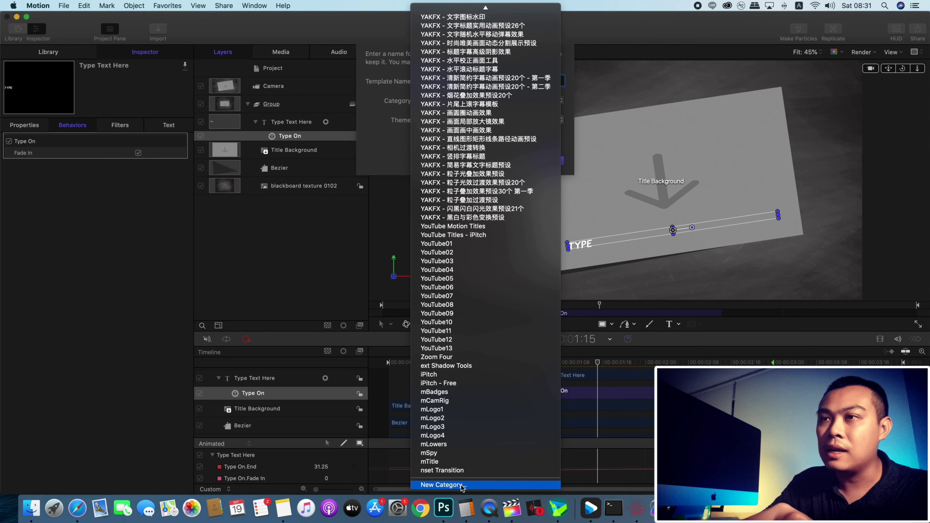
left_click(479, 378)
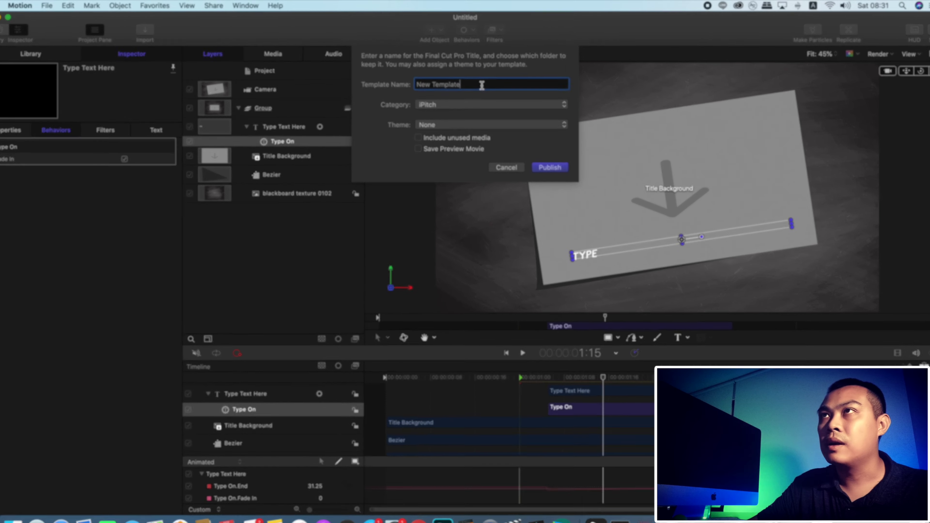
type("สอนทำ Black")
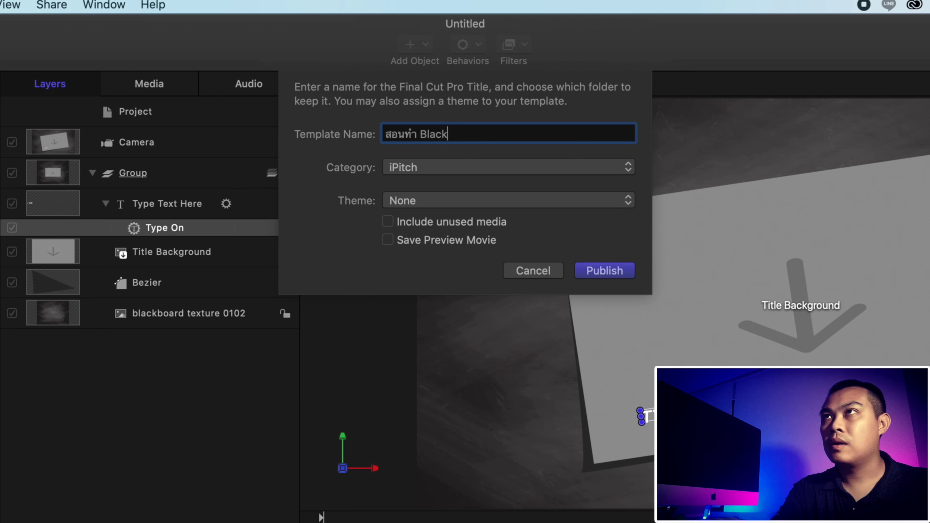
type("board")
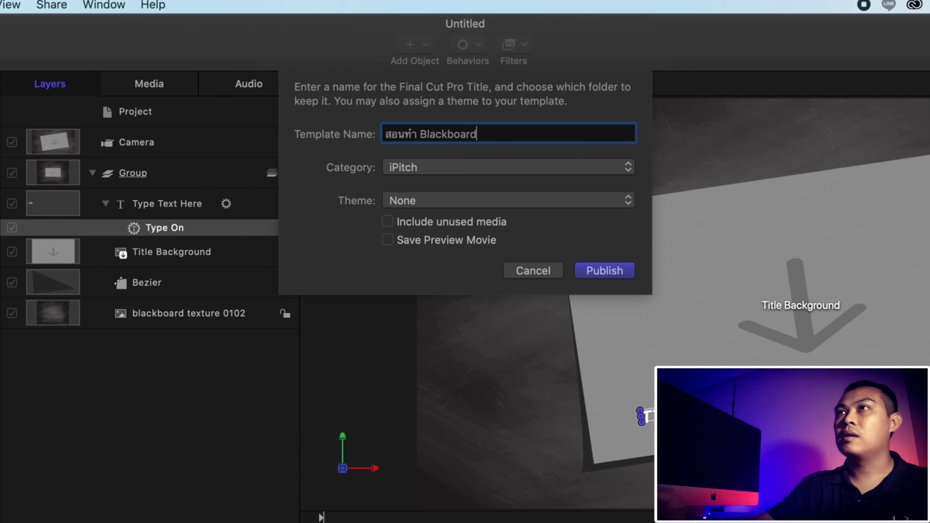
left_click(531, 202)
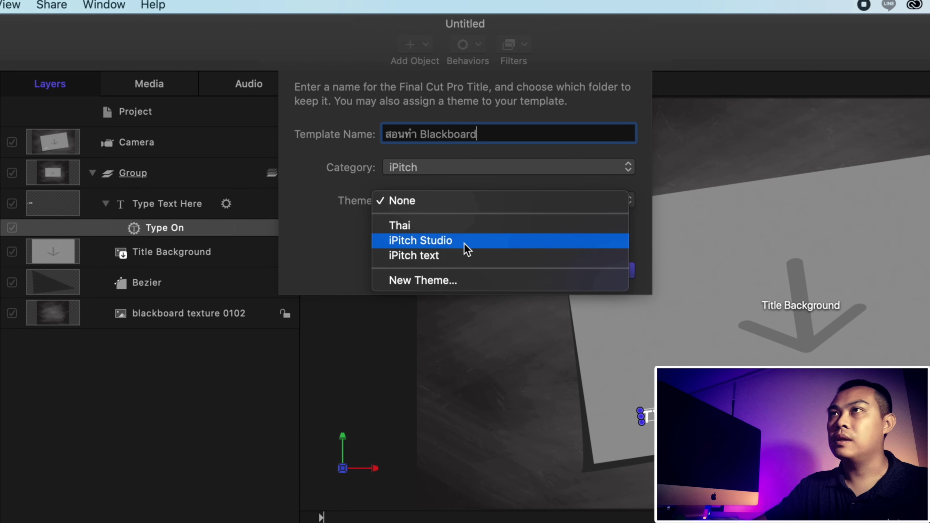
left_click(467, 242)
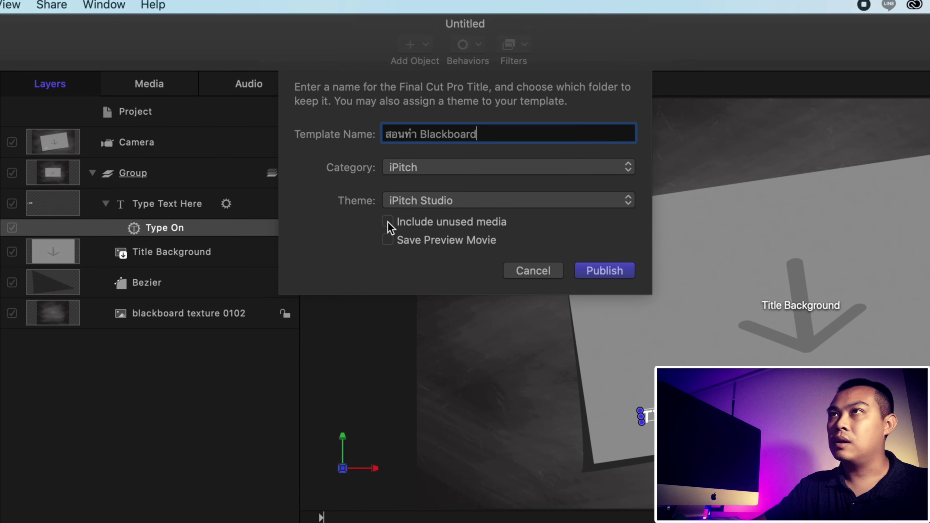
left_click(601, 273)
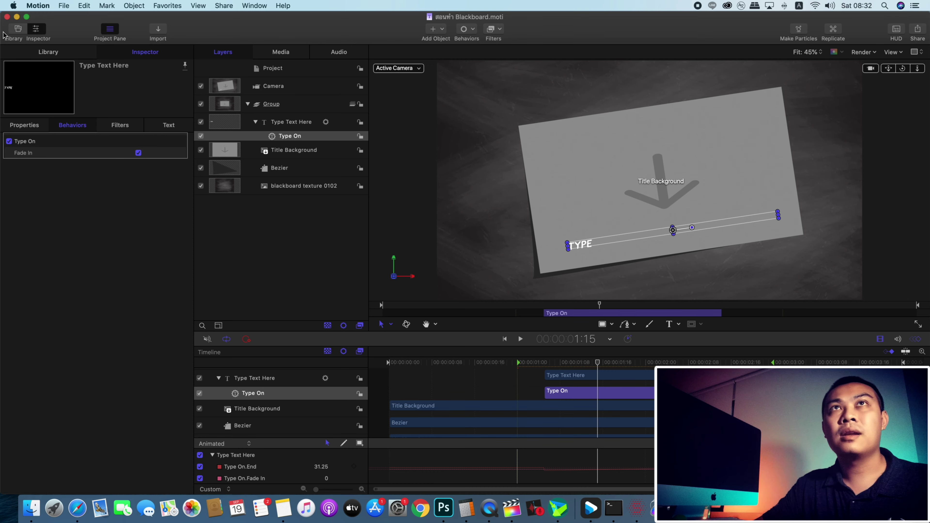
left_click(7, 18)
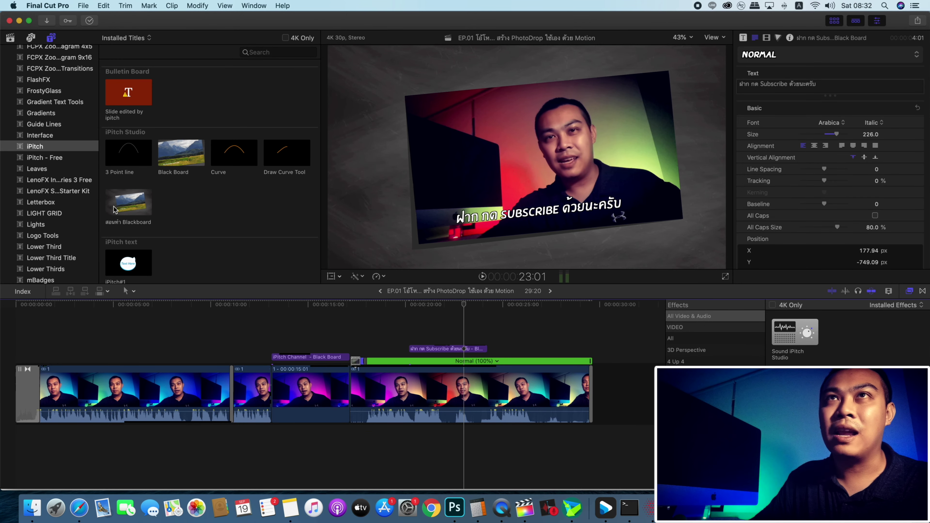
Step: Place the สอนทำ Blackboard title above the main video near 4 seconds
scroll(125, 207, "down", 1)
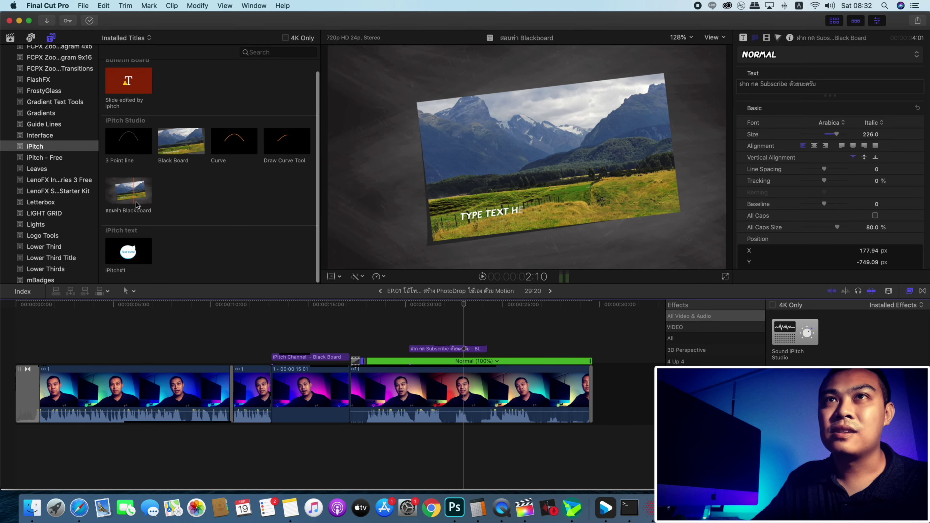
left_click(125, 197)
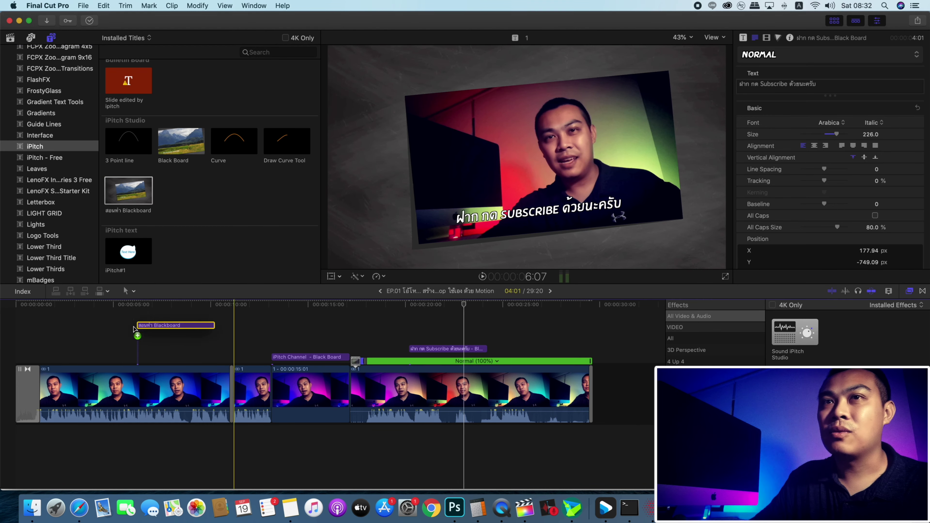
left_click_drag(127, 198, 128, 326)
Step: Play the title over the video twice, then select the Blackboard title clip
left_click(125, 309)
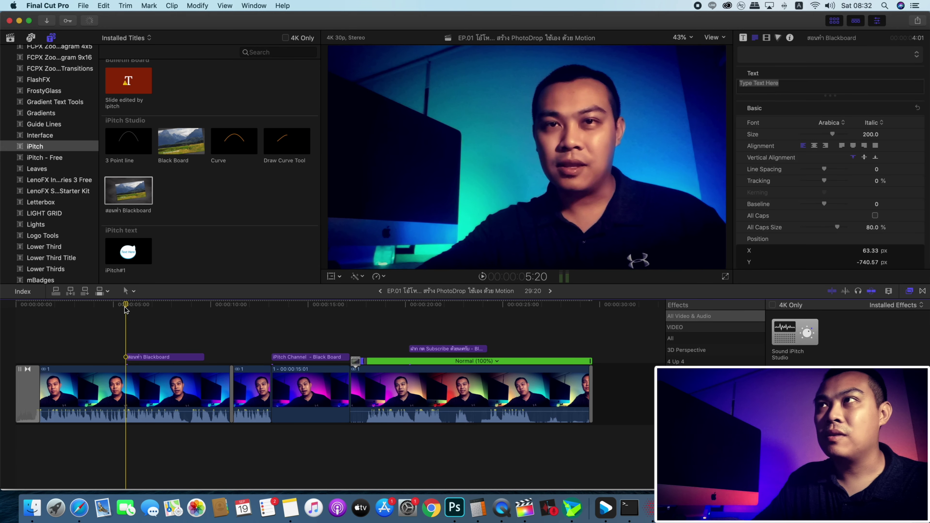
key("space")
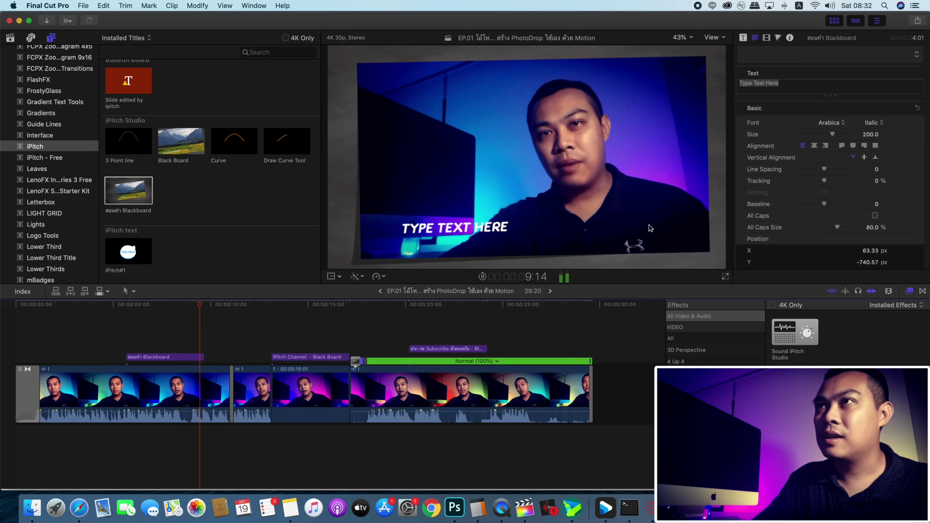
key("space")
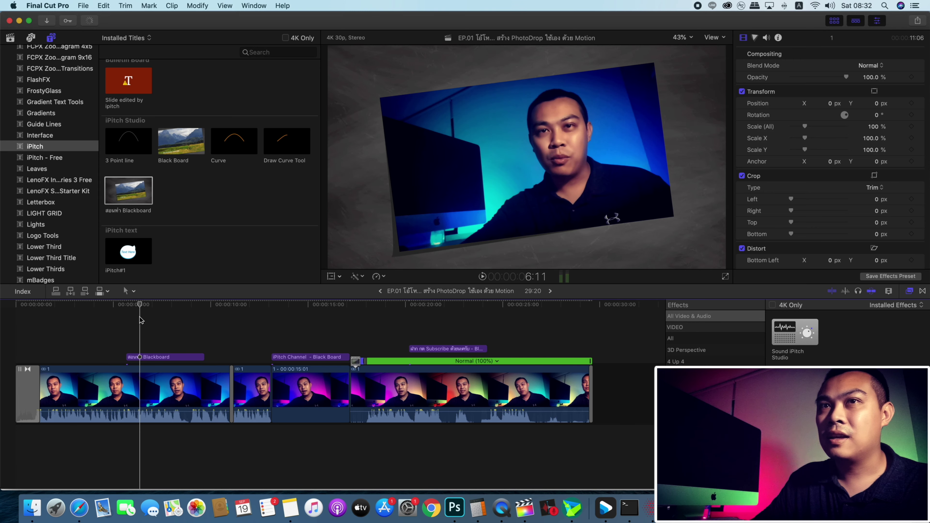
left_click(128, 323)
key("space")
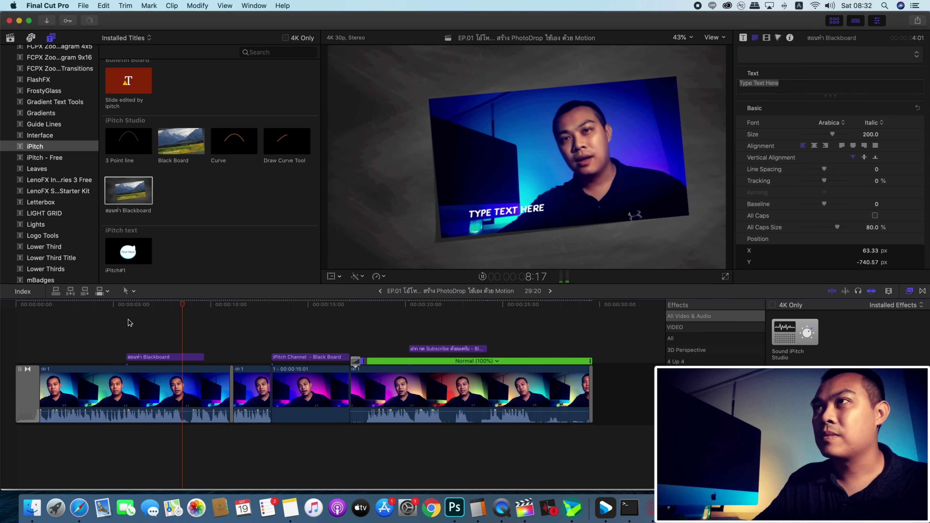
left_click(157, 327)
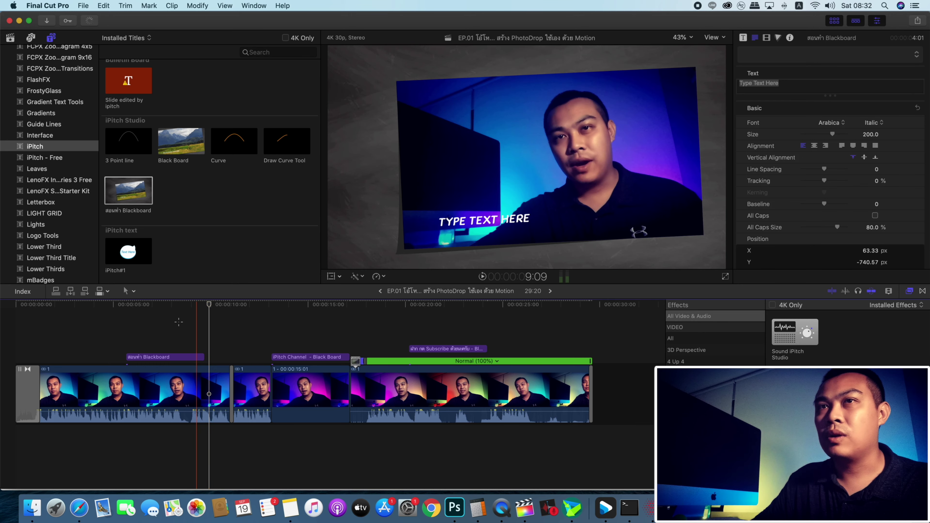
left_click(164, 359)
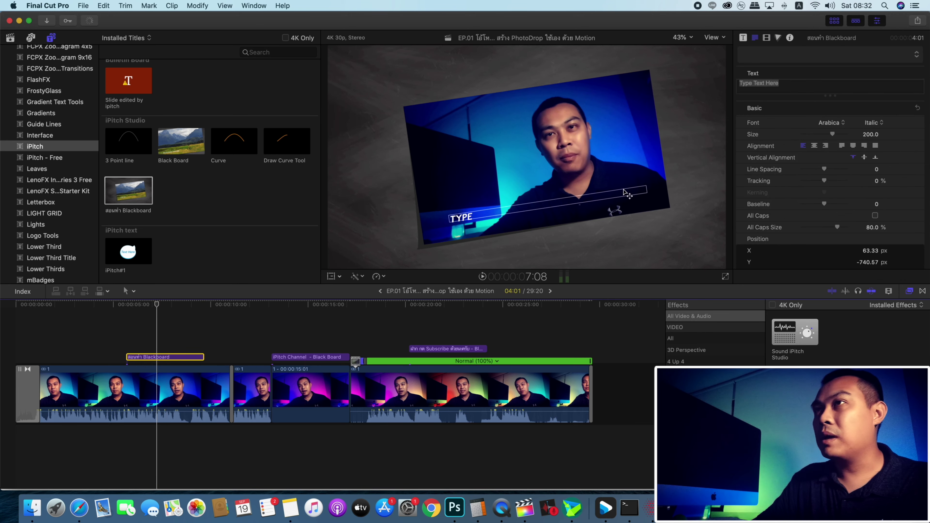
Step: Drag the title text toward the lower left of the tilted frame
double_click(476, 219)
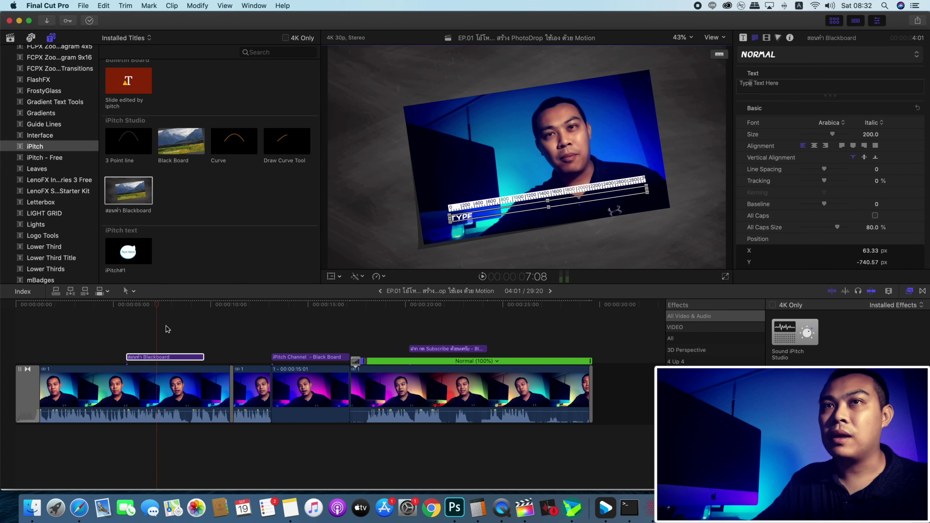
left_click(505, 237)
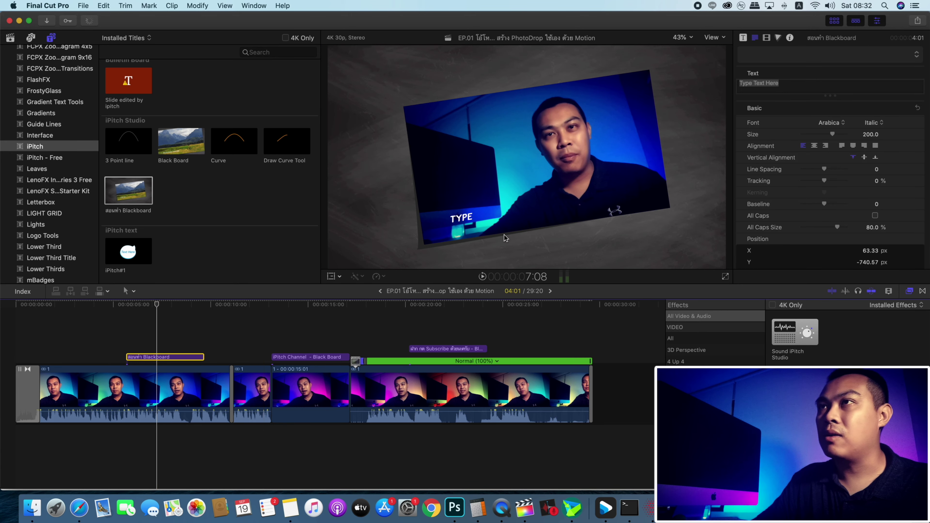
left_click_drag(473, 220, 475, 218)
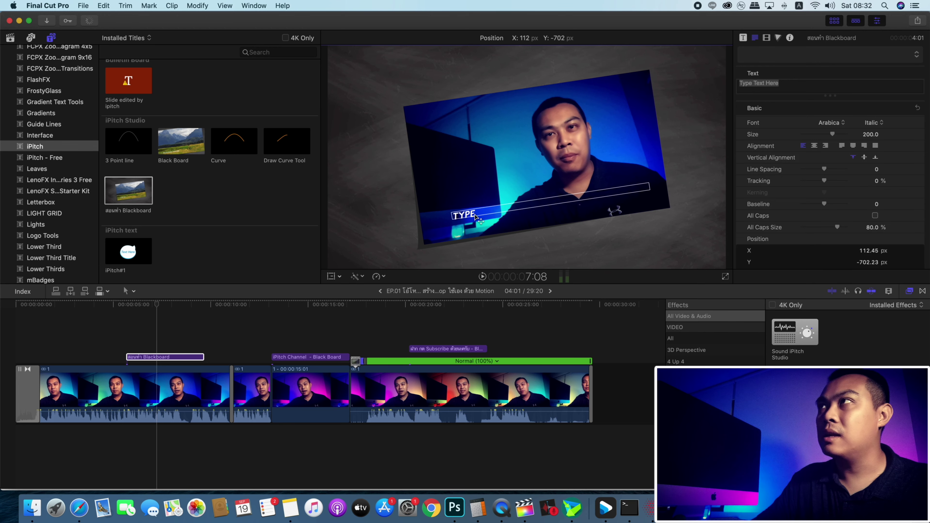
left_click_drag(493, 211, 488, 216)
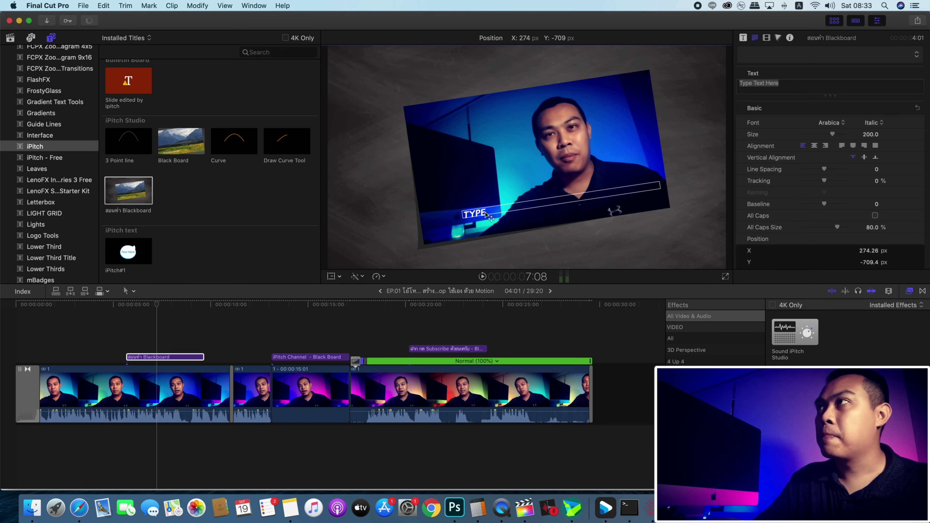
Step: Replace the title text with FCPX in the Inspector and play back the animation
left_click(821, 82)
key("super+a")
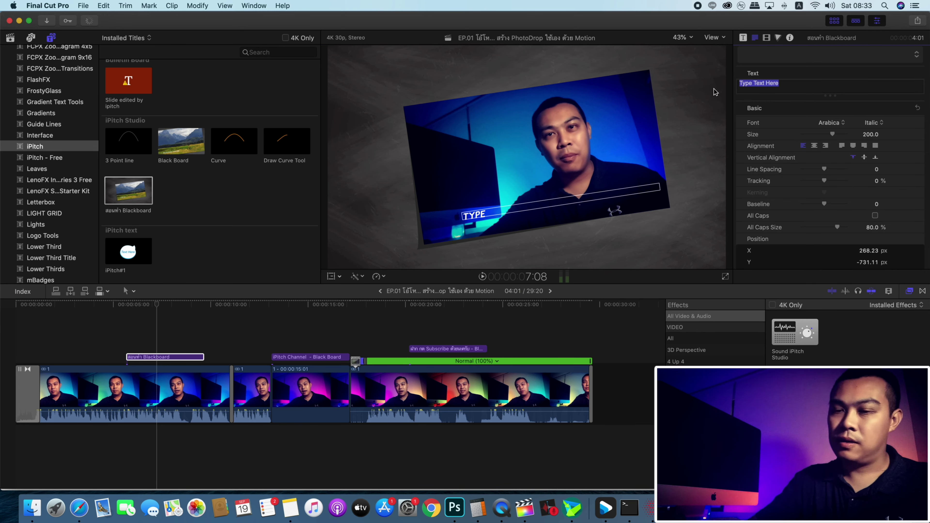
type("FCPX")
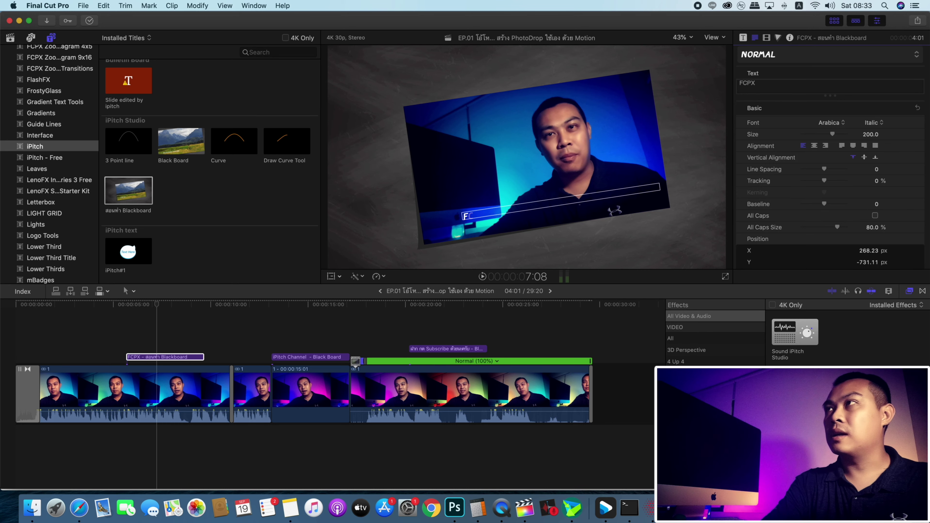
left_click(128, 331)
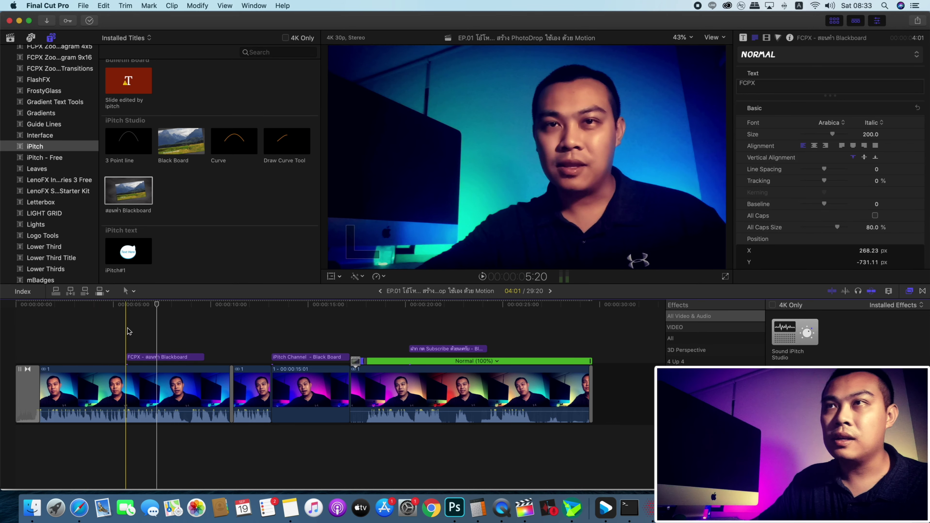
key("space")
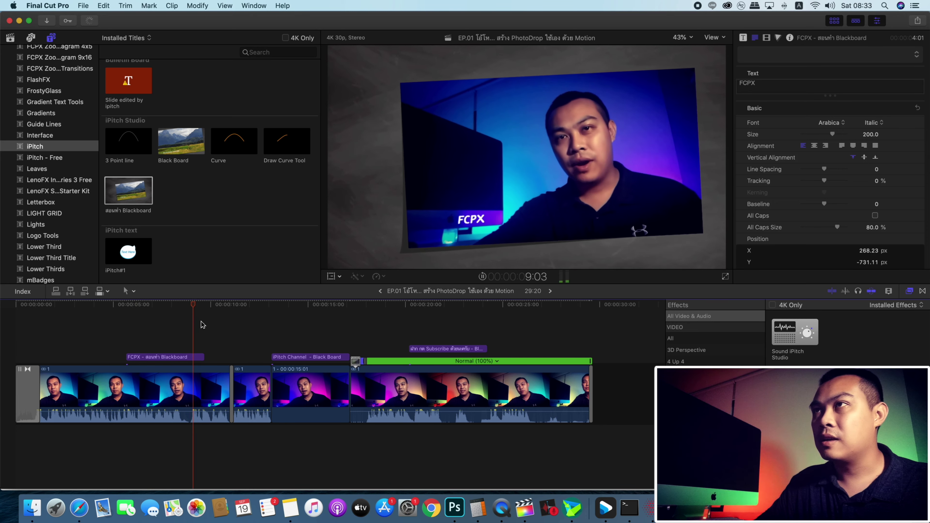
key("space")
left_click(146, 314)
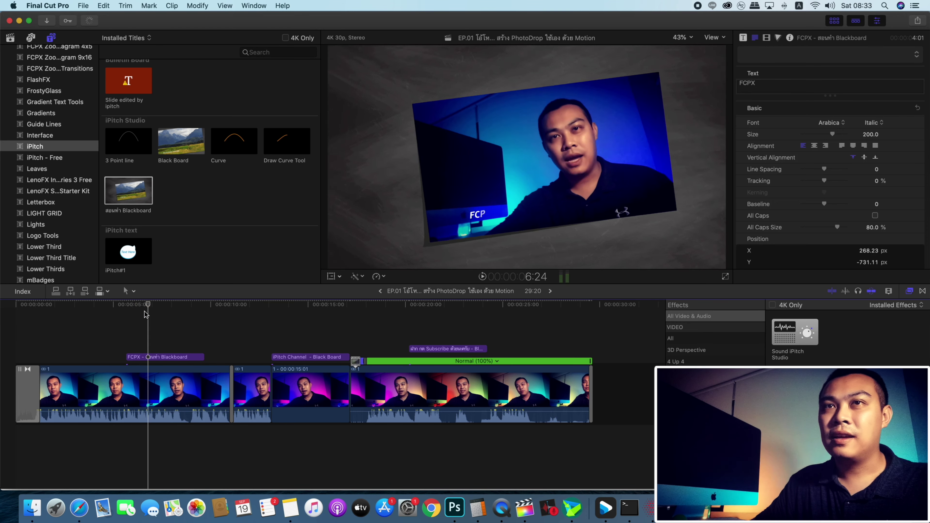
left_click(157, 316)
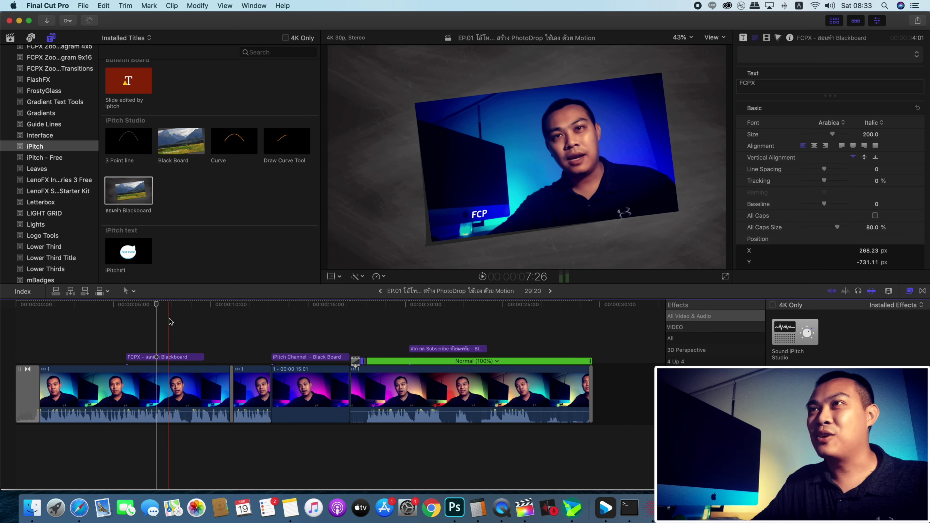
left_click(189, 316)
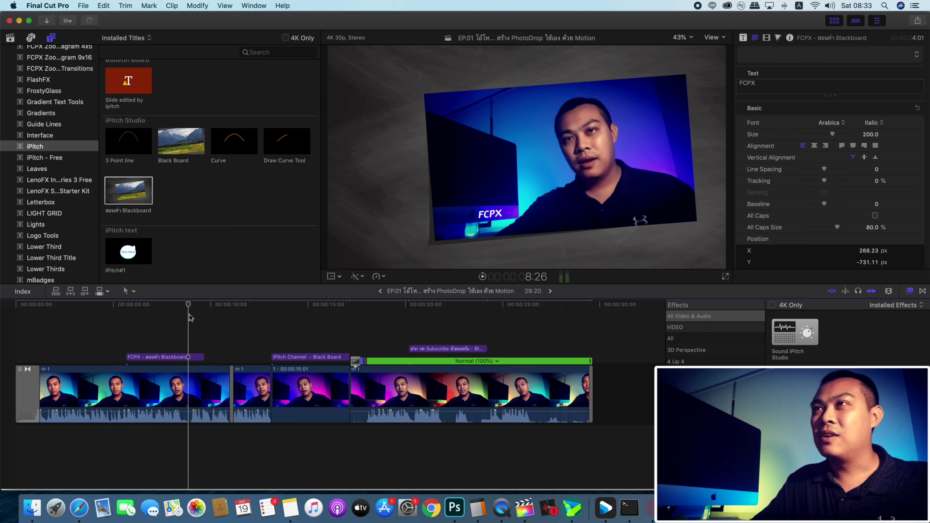
Step: Switch back to Apple Motion with Cmd-Tab
key("super+Tab")
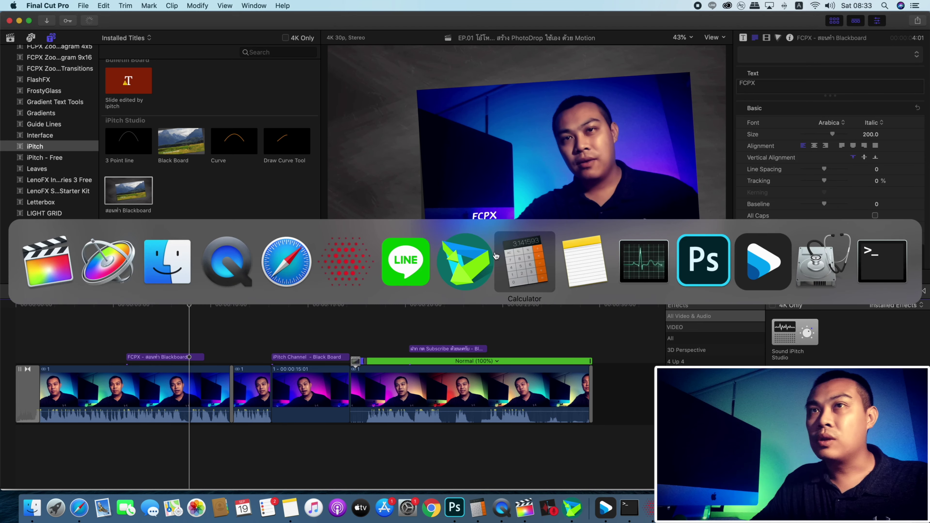
left_click(112, 255)
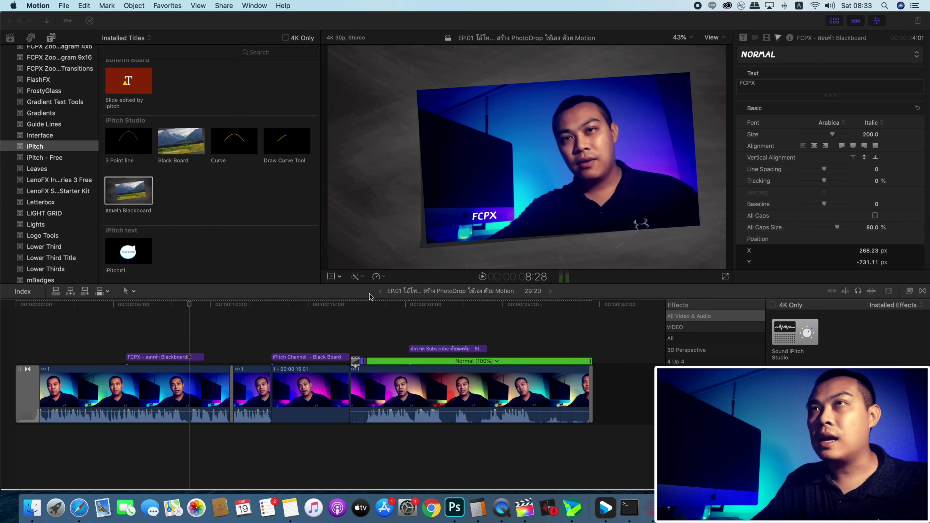
left_click(65, 6)
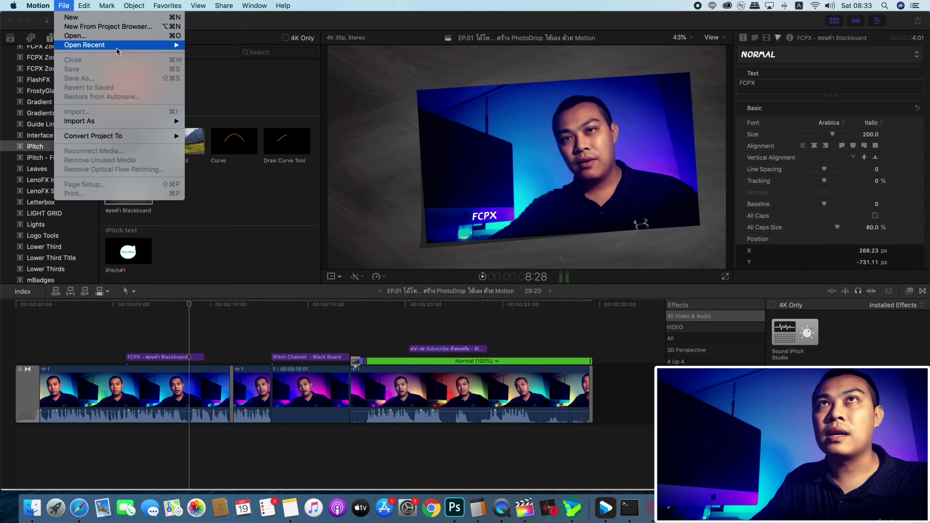
Step: Reopen สอนทำ Blackboard.moti from Open Recent and show the text layer's Inspector settings
mouse_move(120, 46)
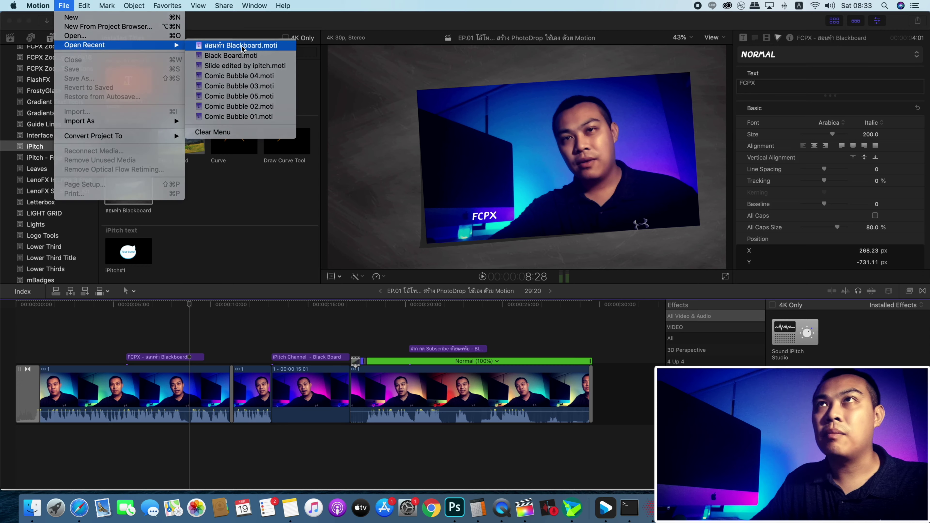
left_click(238, 49)
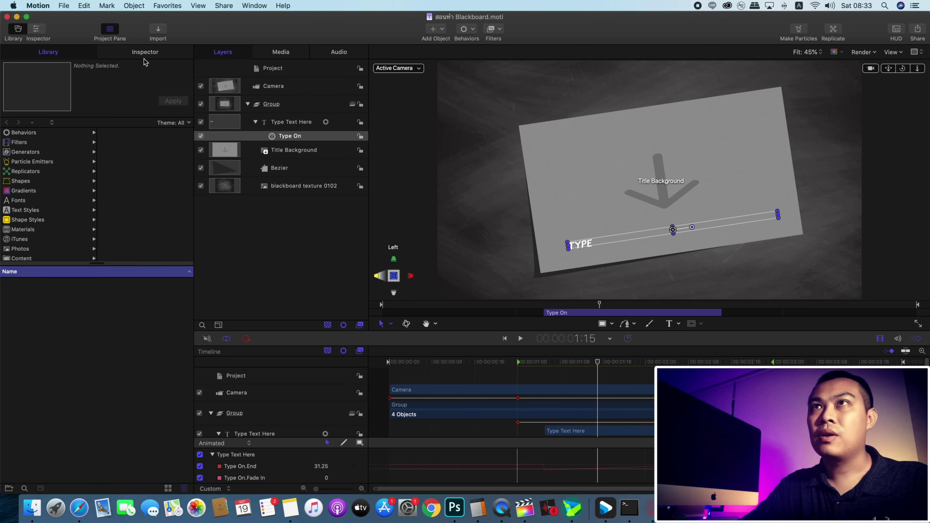
left_click(157, 55)
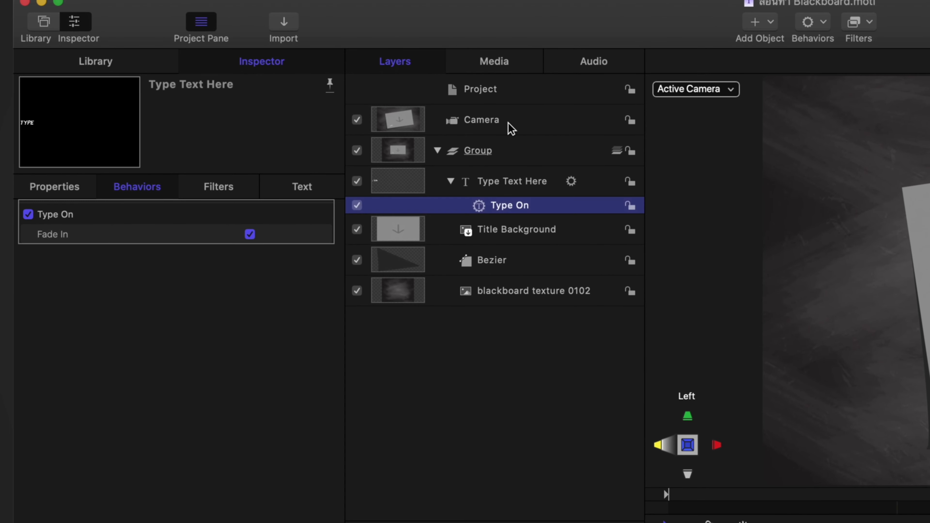
Step: Publish the Camera layer's Rotation parameter
left_click(511, 129)
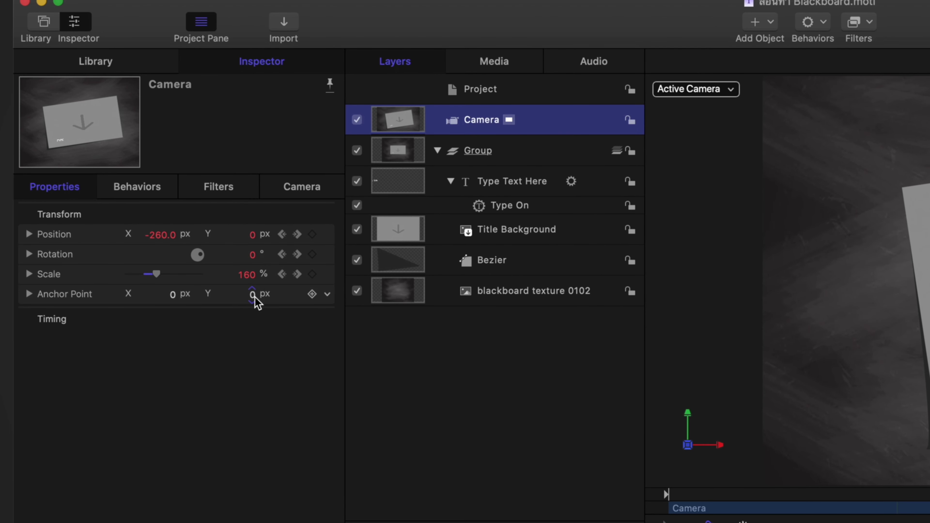
left_click(327, 256)
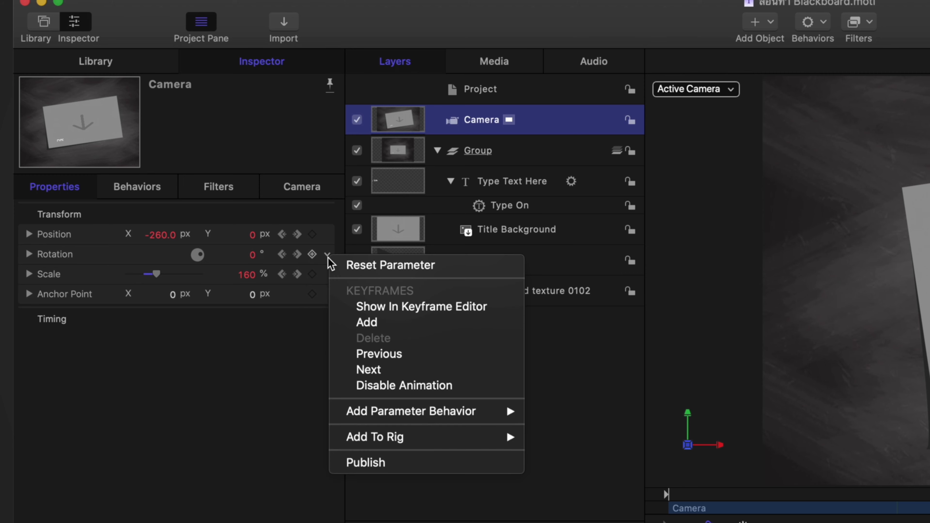
left_click(374, 462)
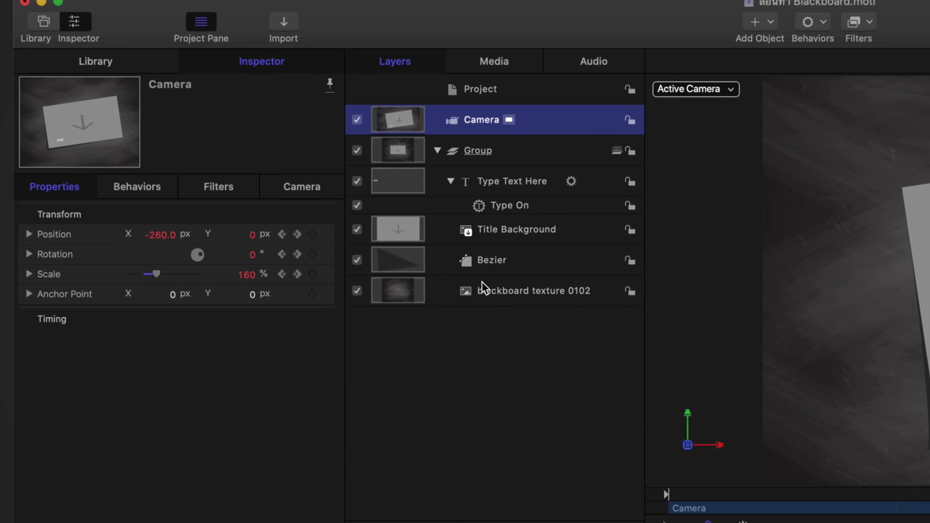
Step: Publish the blackboard texture 0102 layer's Scale parameter
left_click(519, 293)
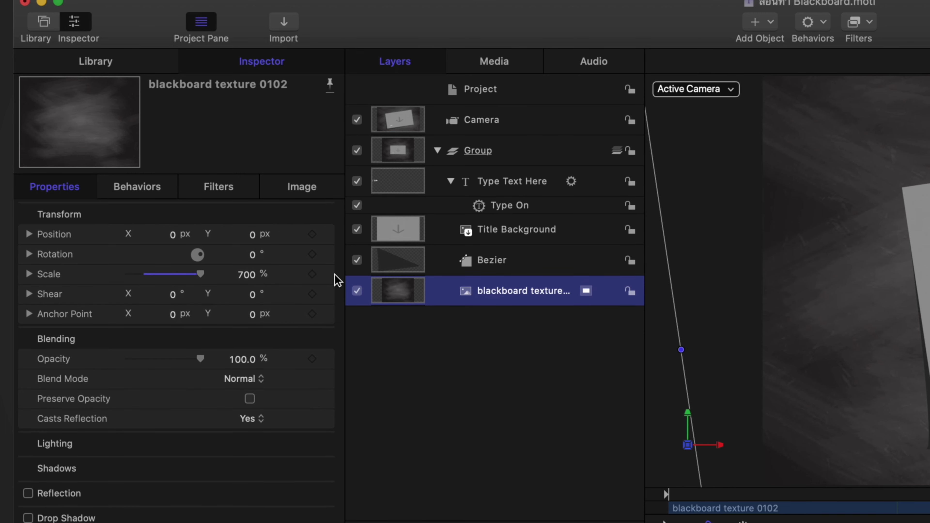
left_click(327, 274)
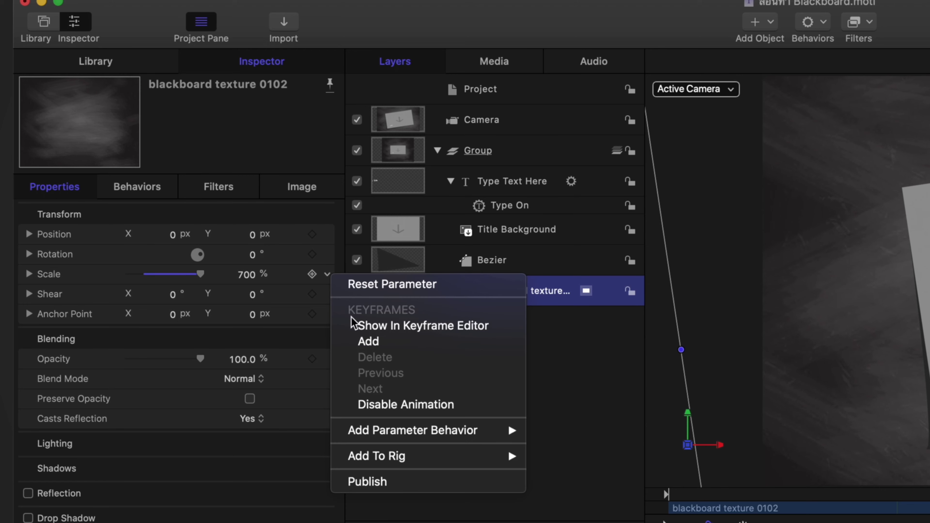
left_click(381, 488)
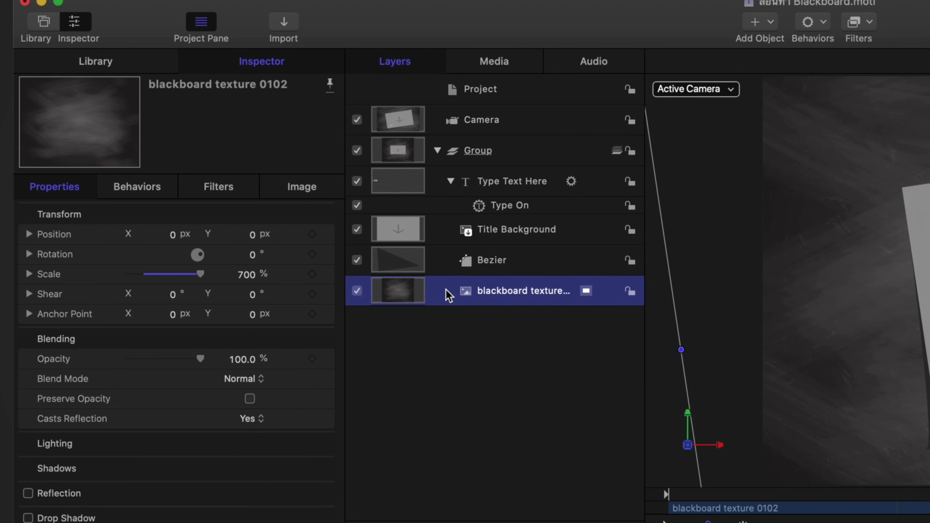
Step: Turn the blackboard texture into a Drop Zone in its image settings
left_click(304, 193)
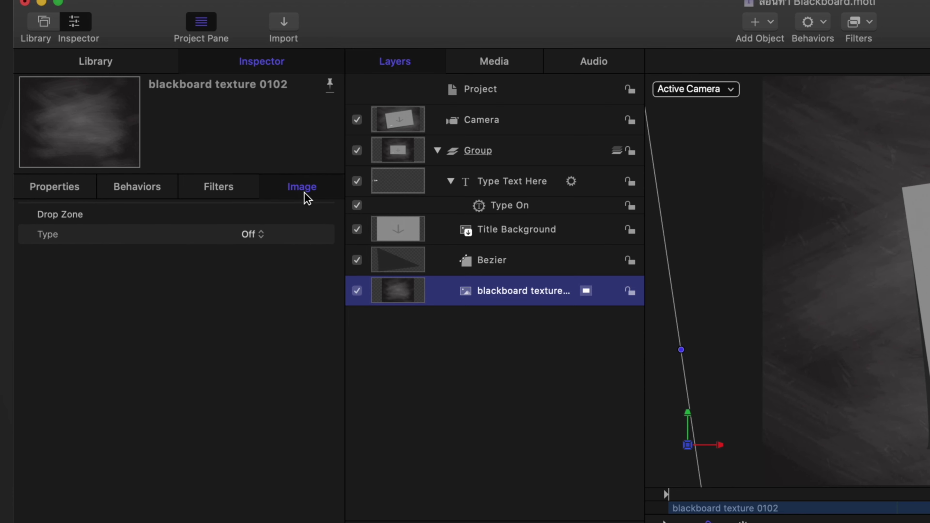
left_click(249, 238)
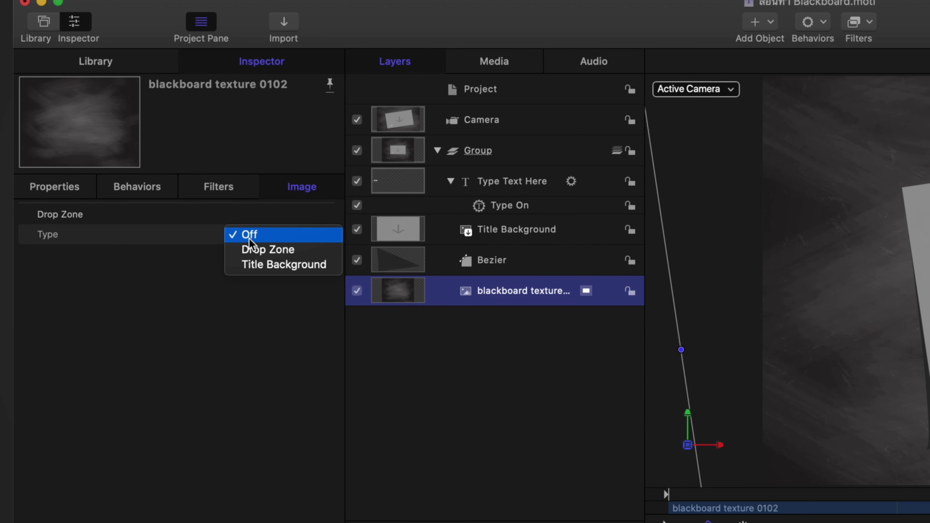
left_click(276, 255)
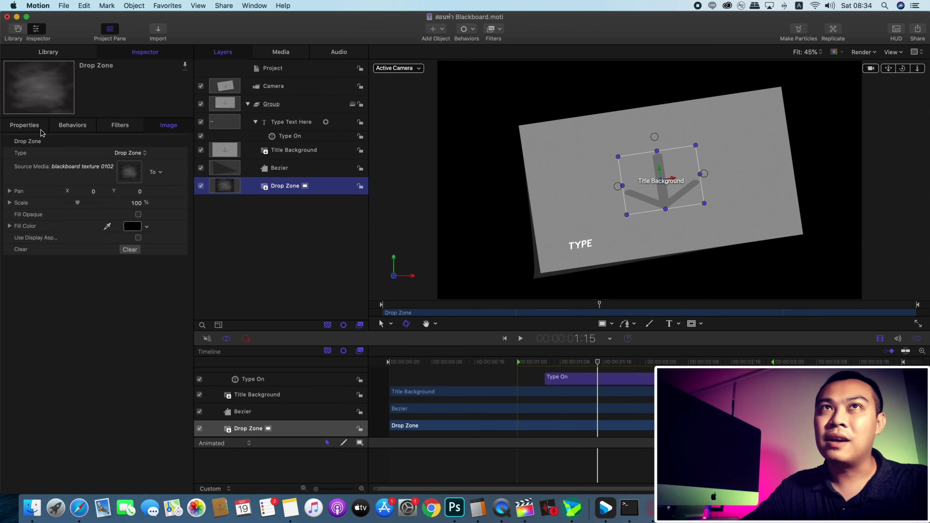
Step: Scale the Drop Zone to 700% so the texture fills the canvas
left_click(24, 125)
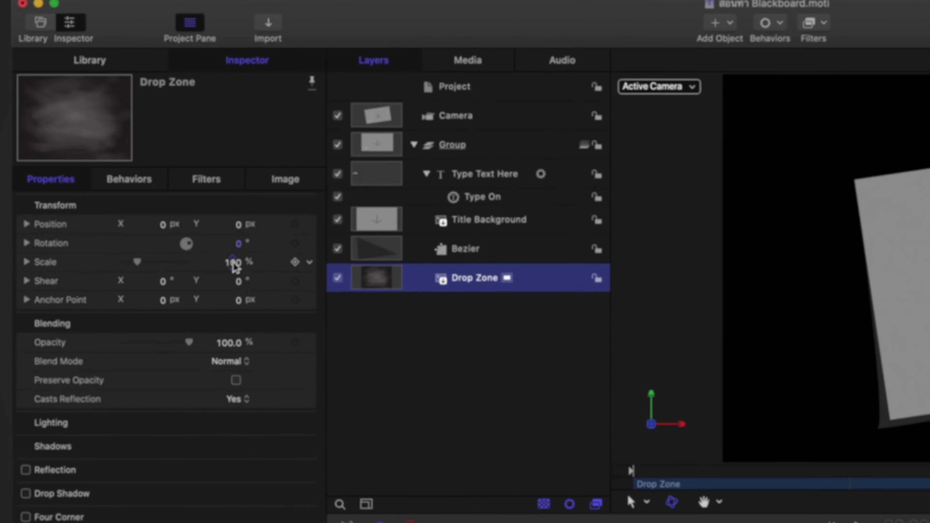
left_click_drag(165, 203, 167, 203)
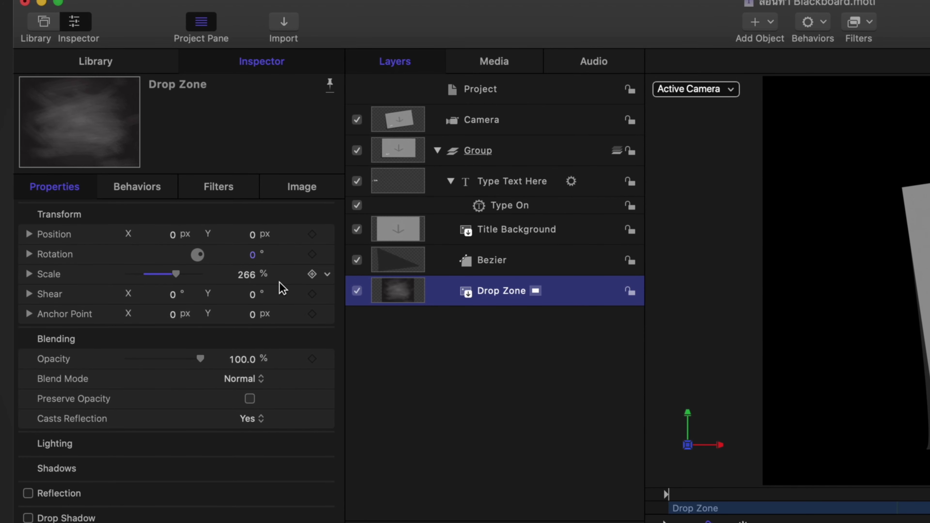
left_click(252, 280)
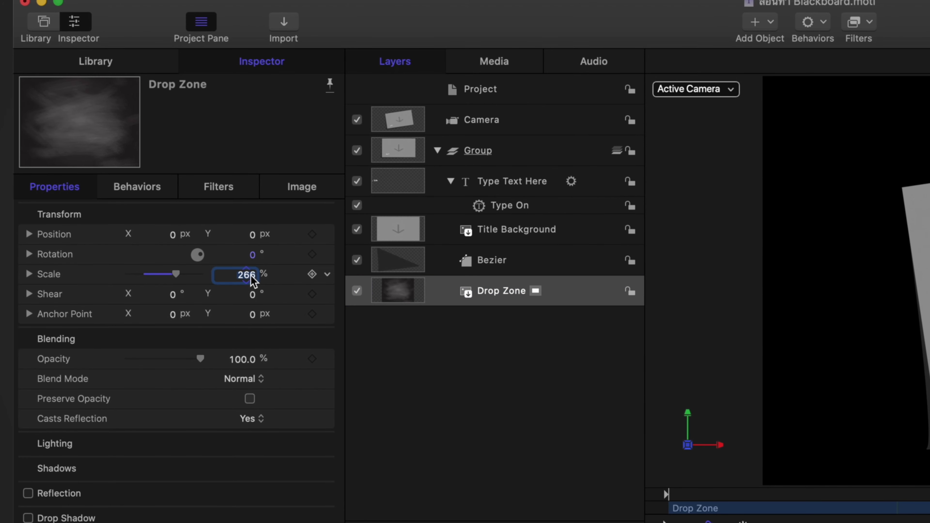
type("700")
key("Return")
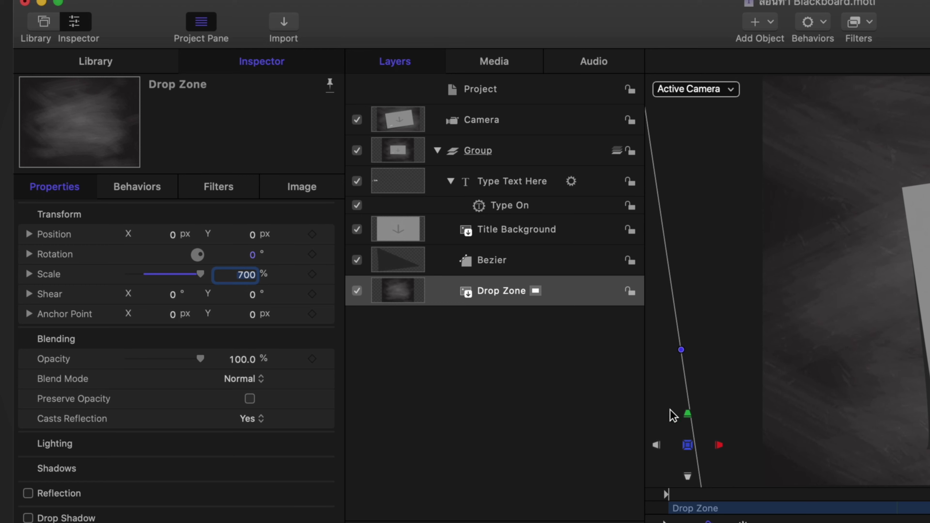
left_click(490, 94)
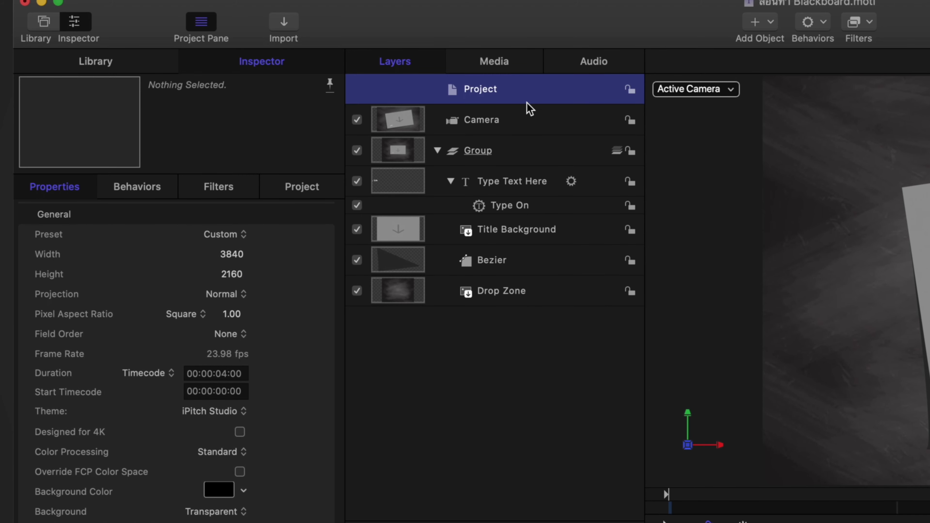
Step: Show the project's published parameters, Rotation and Scale, in the Inspector
double_click(518, 96)
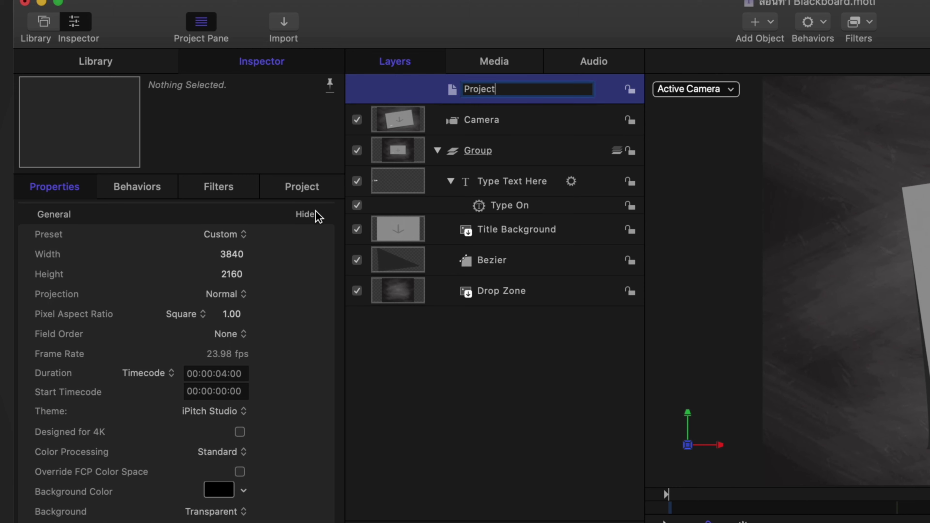
left_click(311, 185)
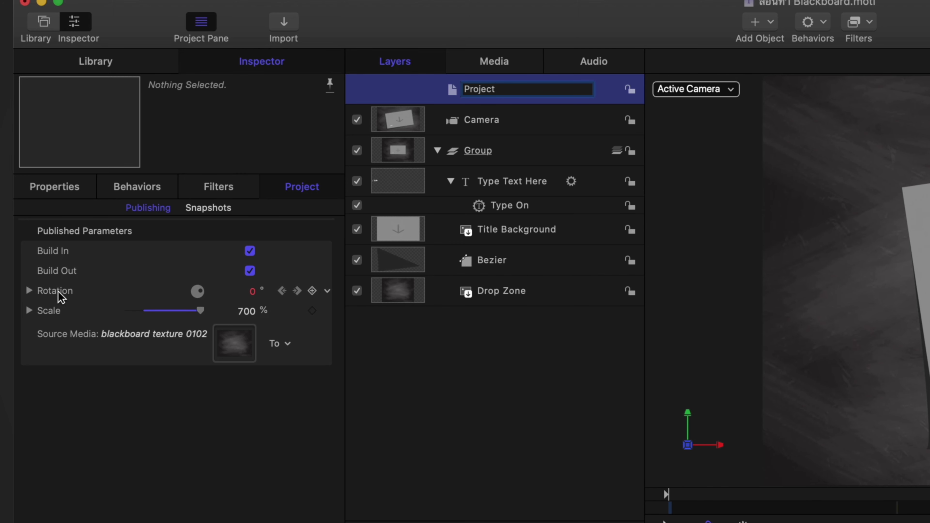
left_click(48, 296)
double_click(47, 292)
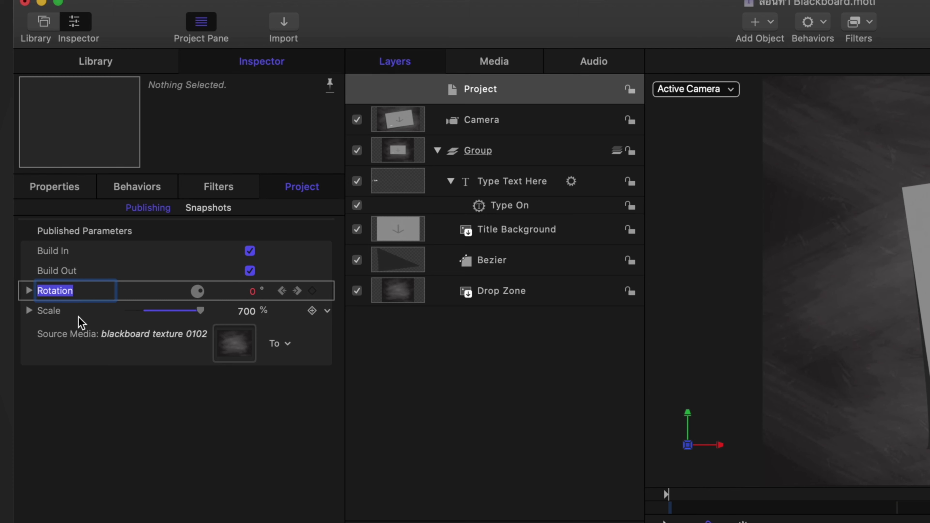
left_click(59, 317)
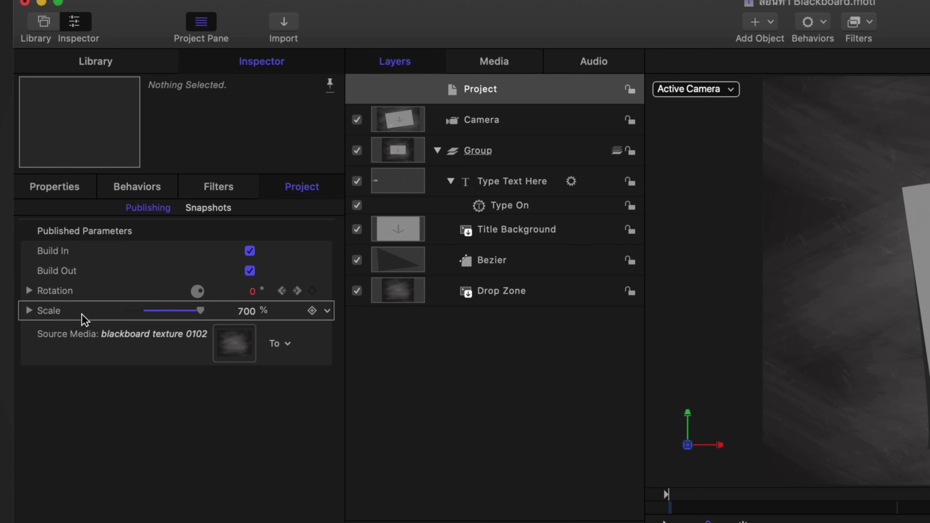
Step: Rename the published Scale parameter to 'BG Size' and close the Motion project
double_click(53, 312)
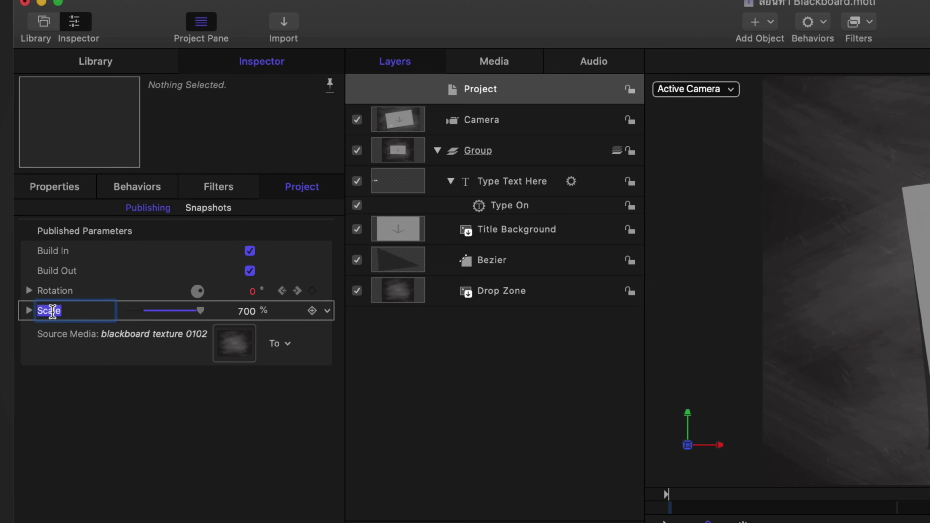
left_click(77, 331)
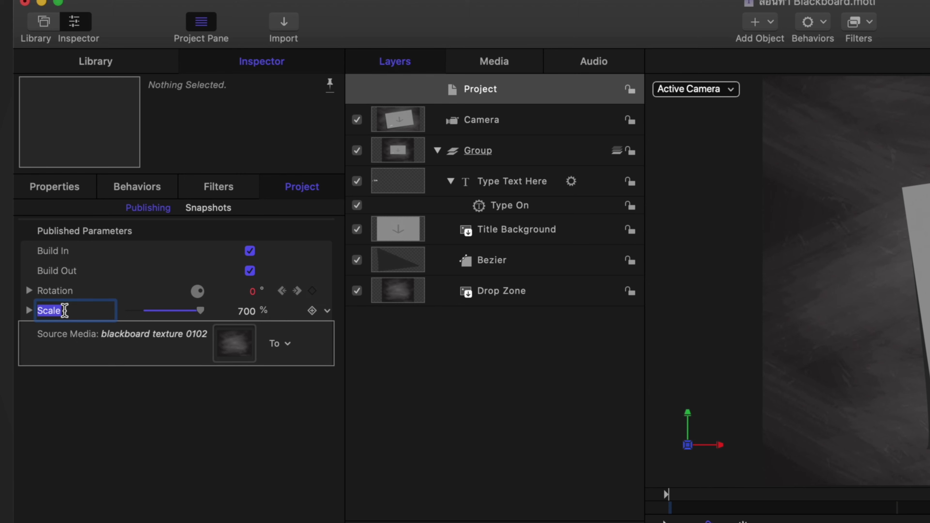
left_click(75, 311)
type("nd")
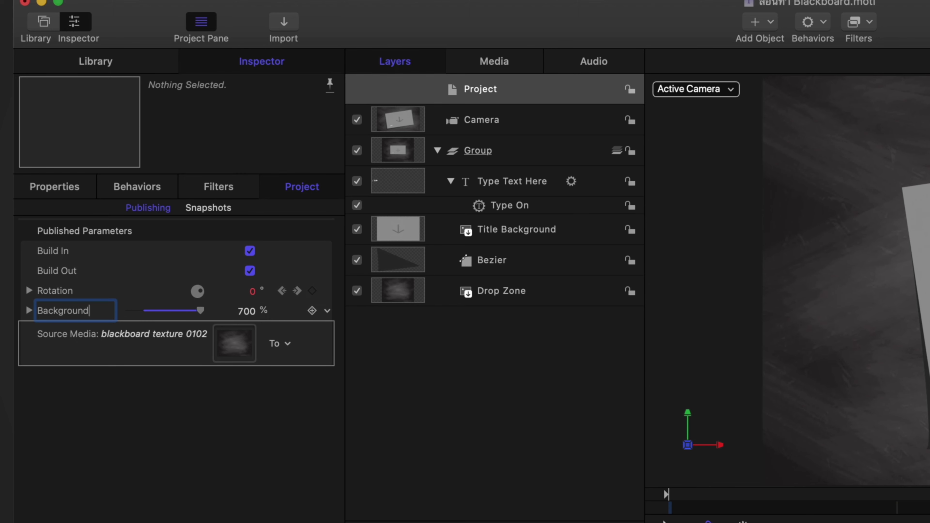
key("Escape")
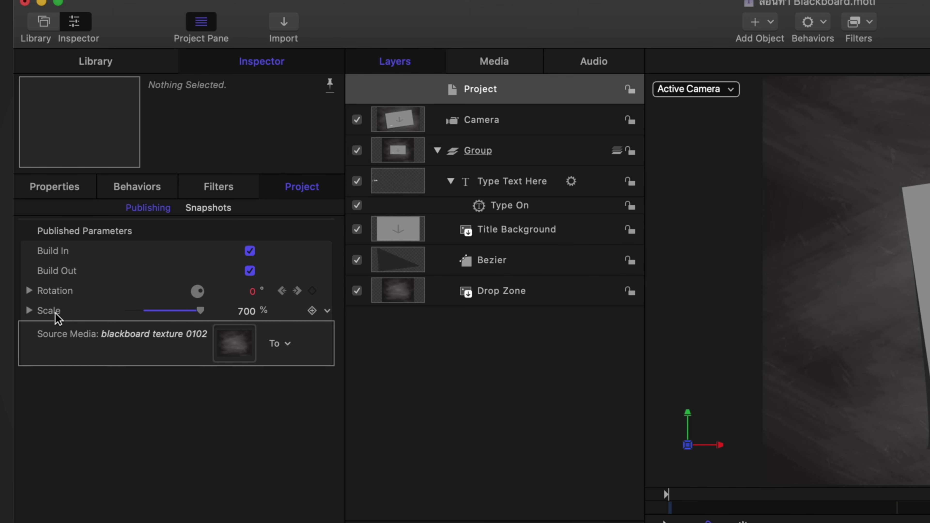
double_click(53, 313)
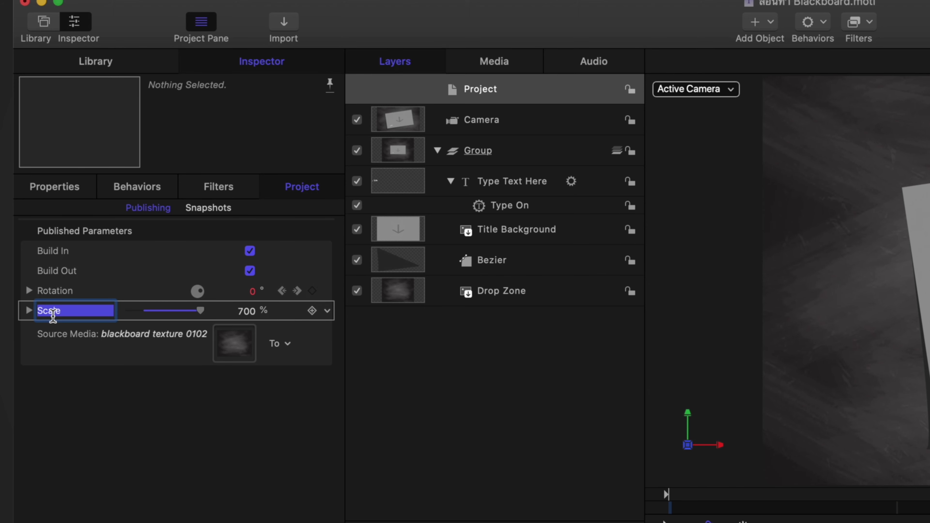
type("BG ")
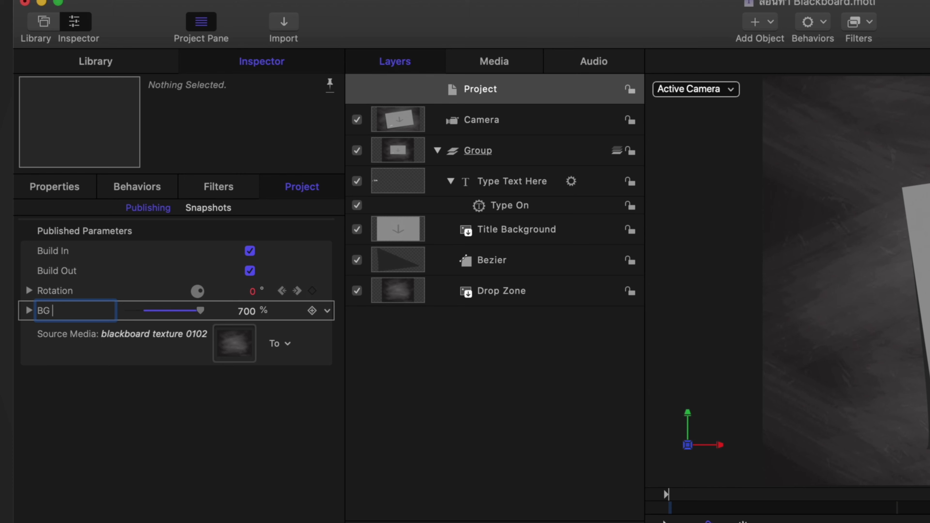
type("Size")
key("Return")
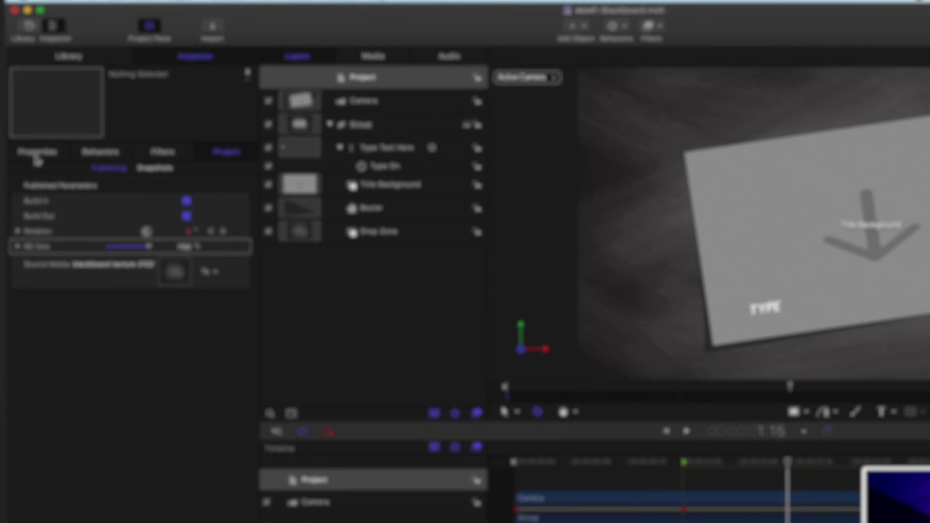
left_click(24, 129)
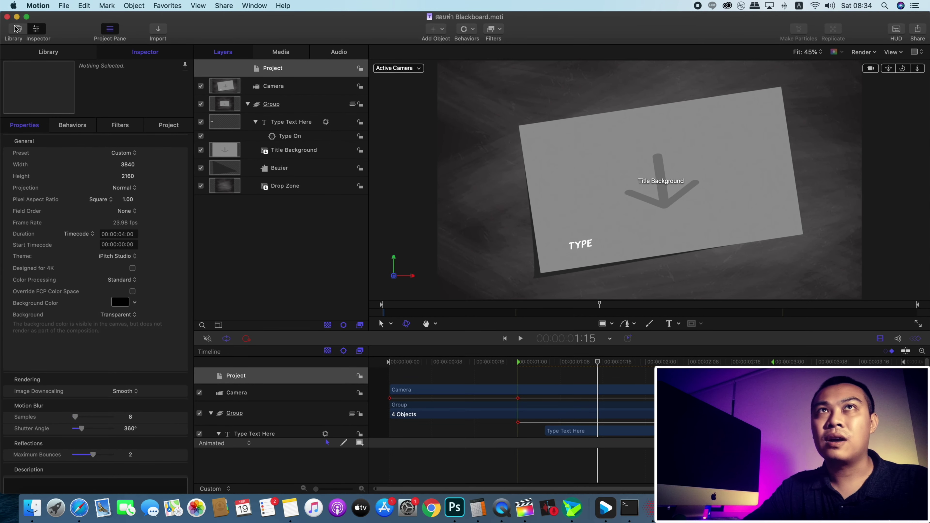
left_click(7, 17)
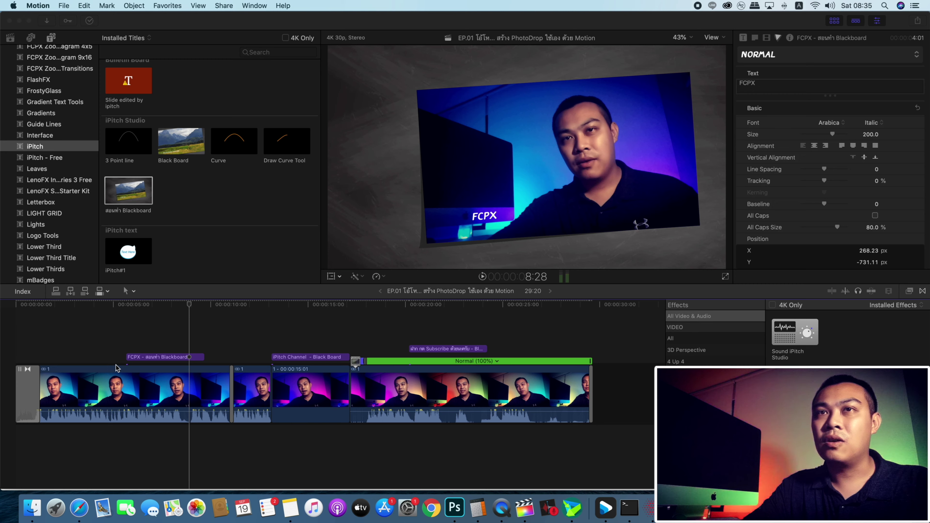
Step: Replace the old Blackboard title with the updated one above the first video clip
left_click(143, 357)
left_click(143, 357)
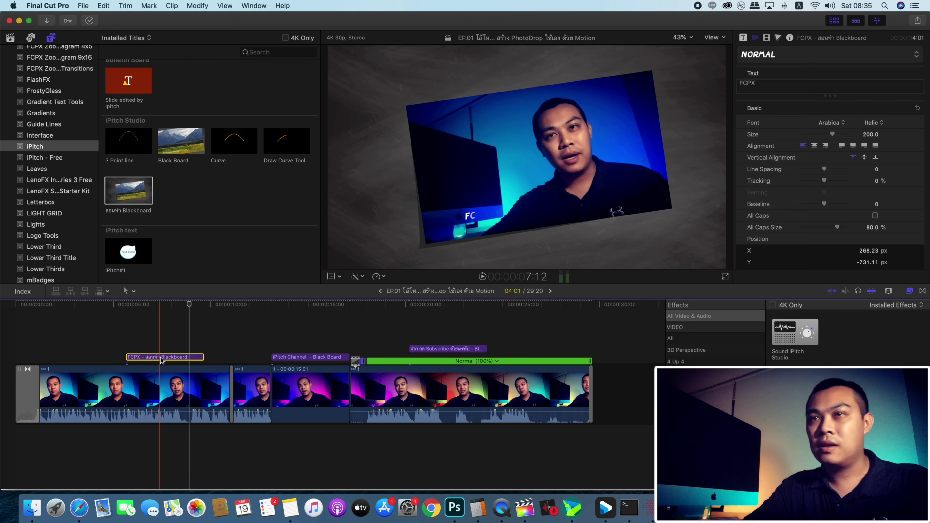
key("Delete")
mouse_move(129, 190)
left_mouse_down()
mouse_move(122, 340)
mouse_move(139, 352)
left_mouse_up()
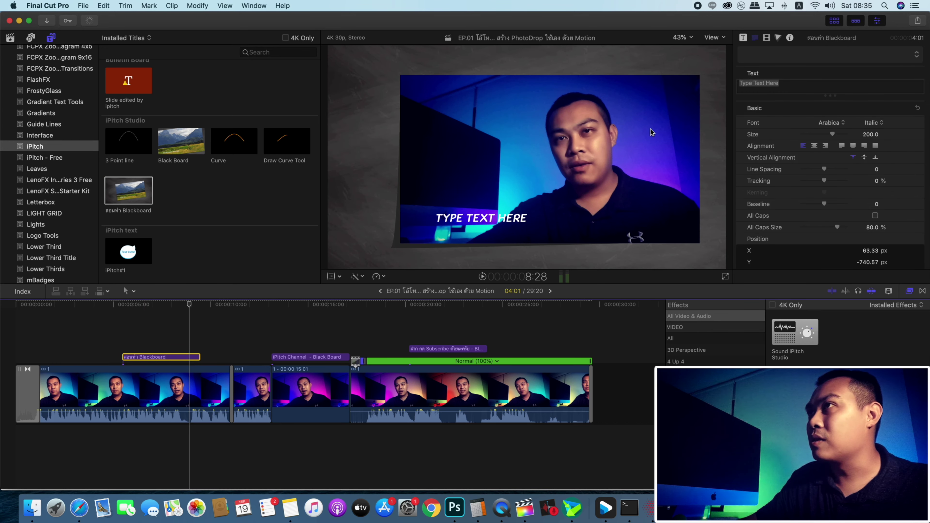
Step: Set the title's published Rotation to 5.0° in the Title inspector
left_click(743, 38)
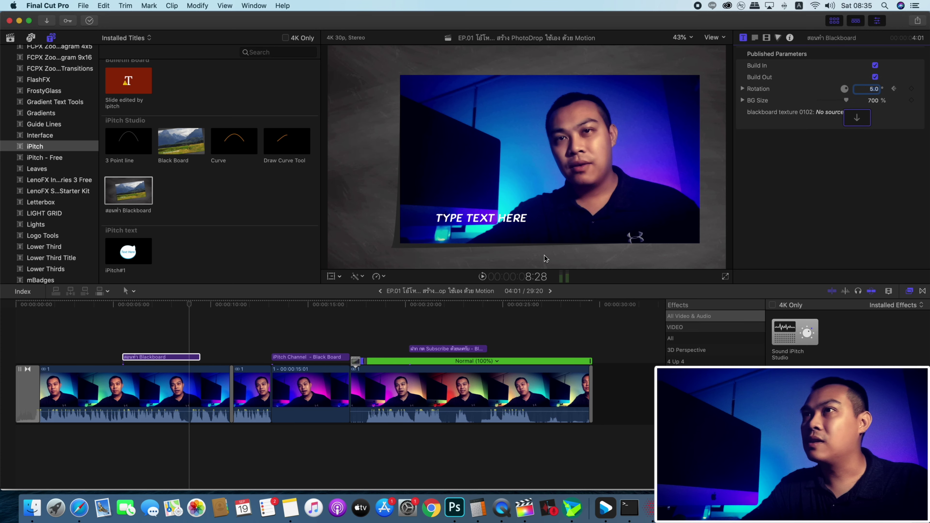
left_click(207, 329)
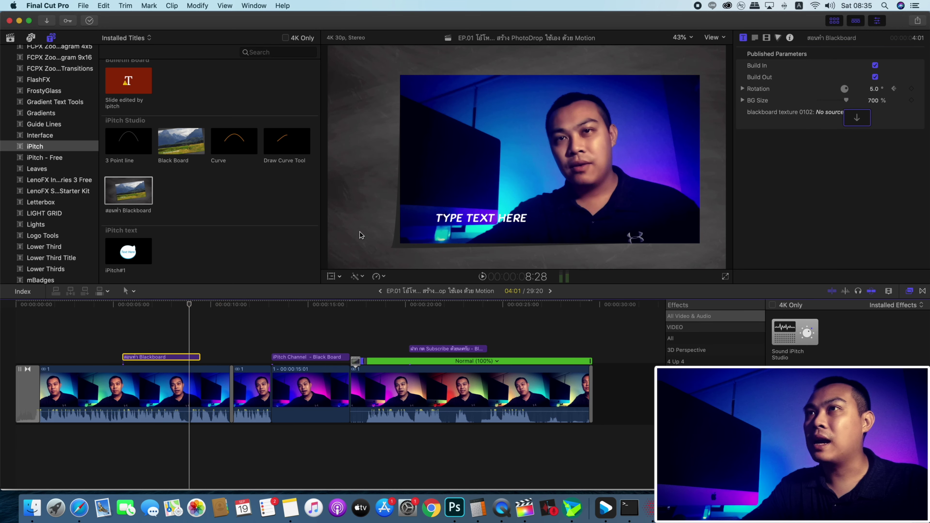
left_click(402, 229)
left_click(402, 230)
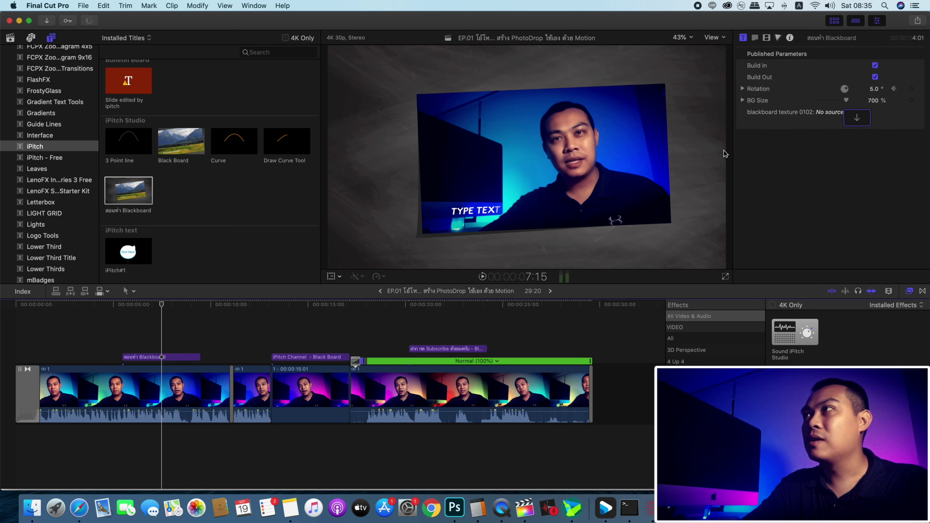
left_click(842, 123)
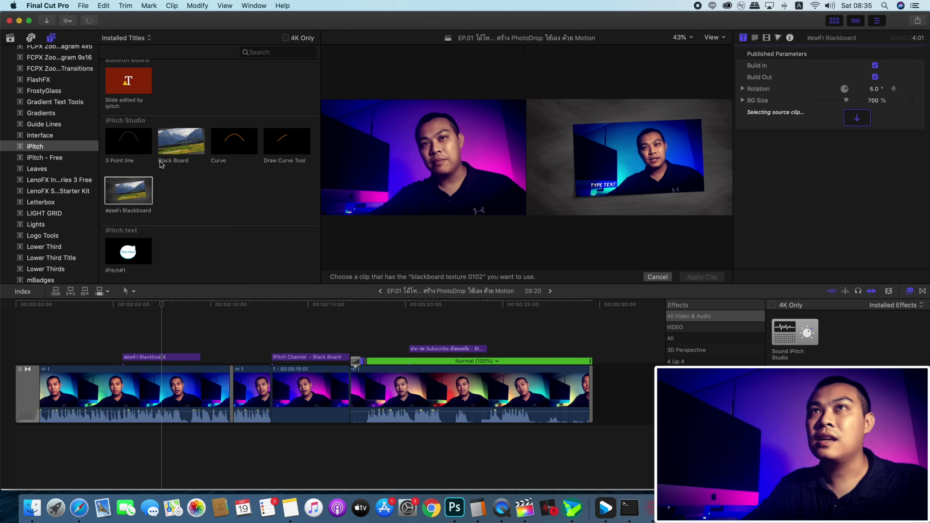
Step: Apply the pink-lit library clip as the title's drop-zone source
left_click(11, 37)
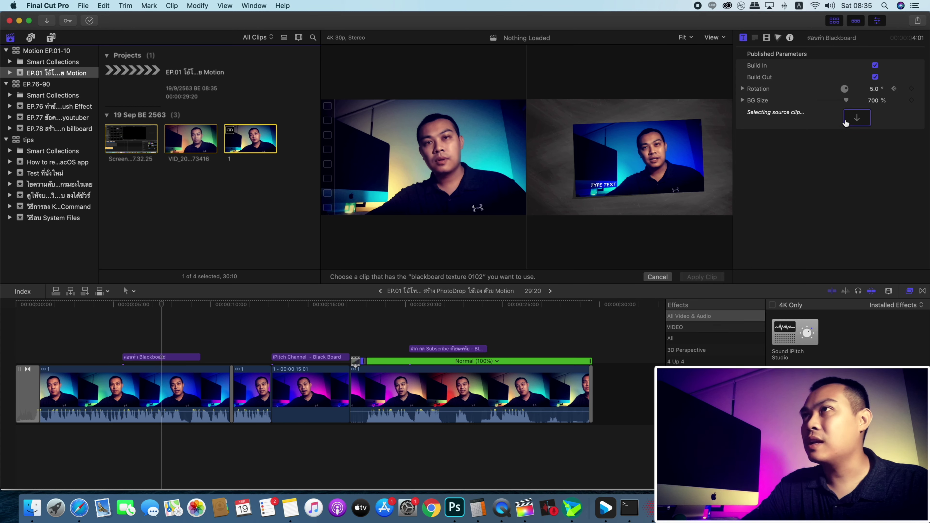
left_click(191, 145)
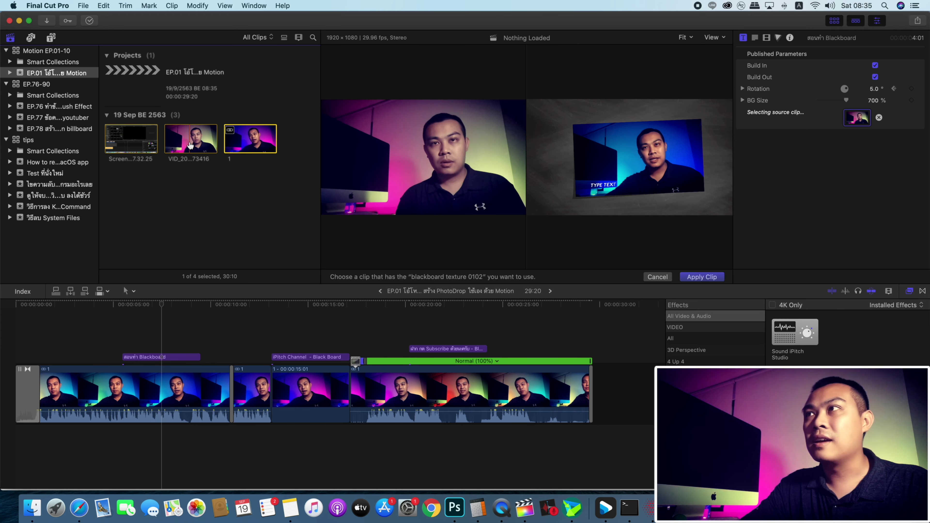
left_click(695, 278)
Step: Play the title over the video from its start, then undo the drop-zone clip
left_click(124, 317)
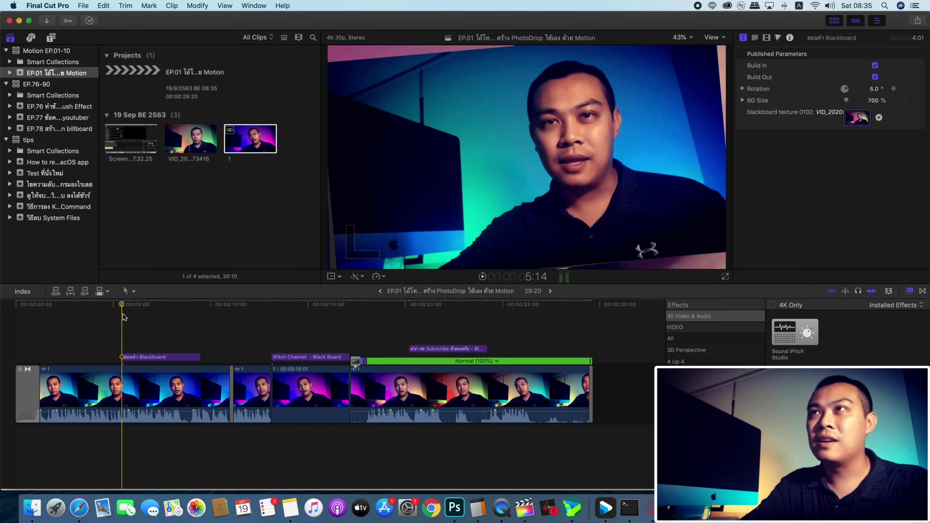
key("space")
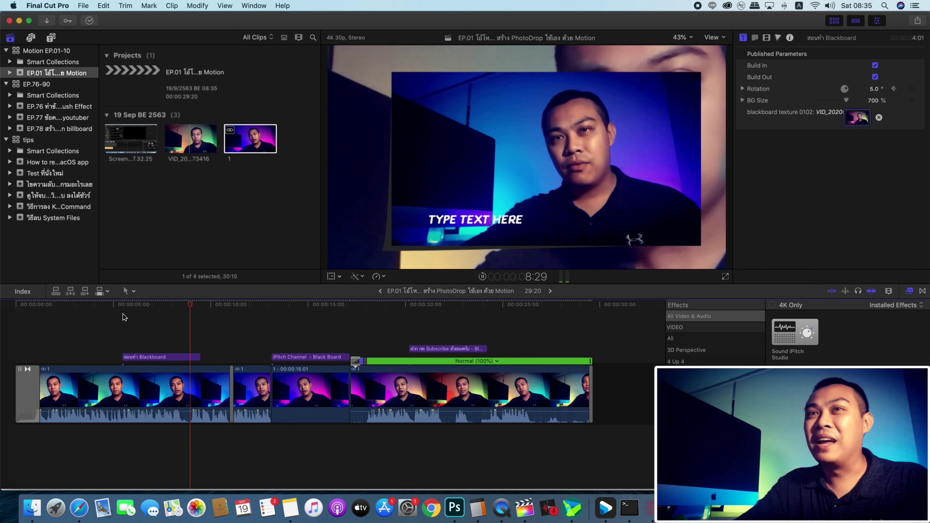
key("space")
key("super+z")
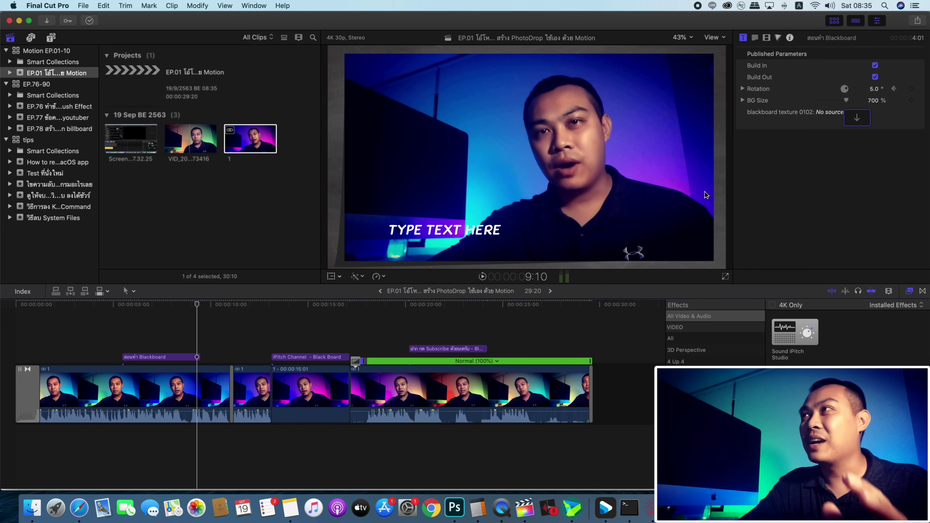